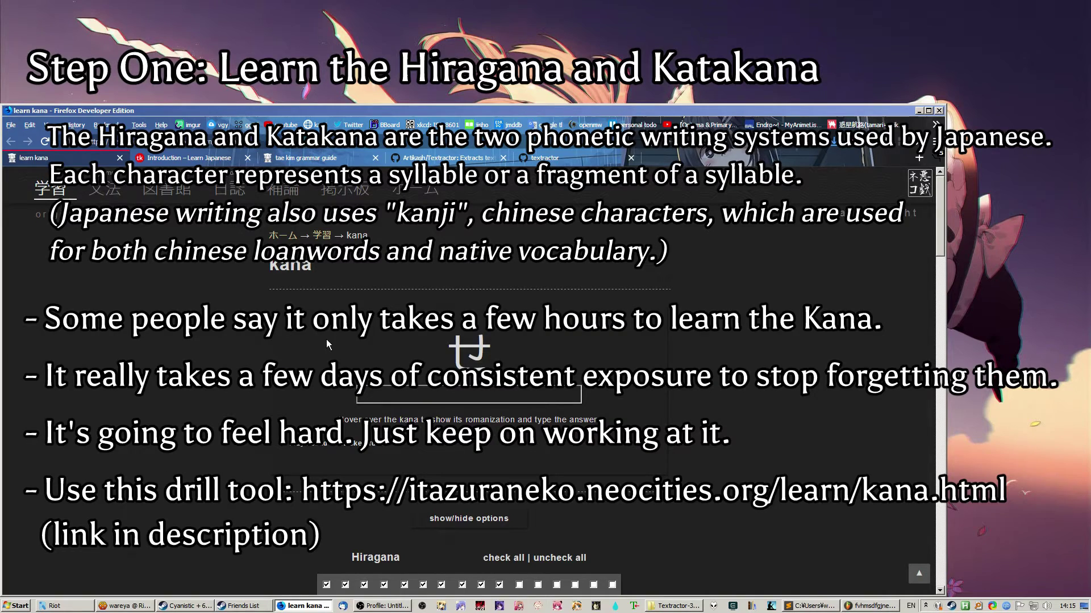
Step: Look over the kana drill page, including its hiragana, hiragana combination and katakana tables
scroll(566, 360, down, 5)
scroll(656, 346, down, 5)
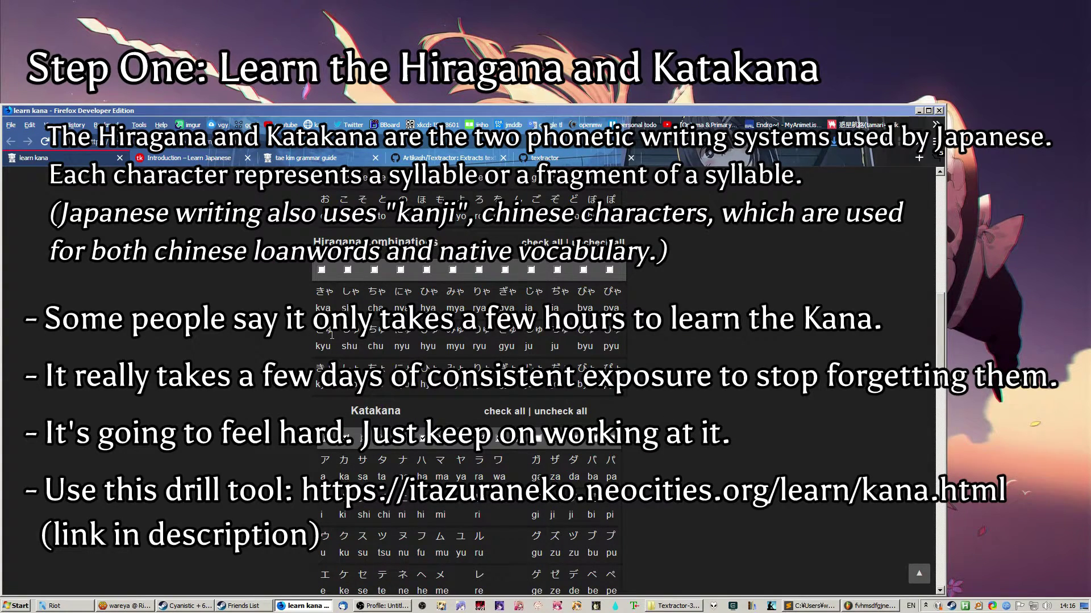
click(216, 160)
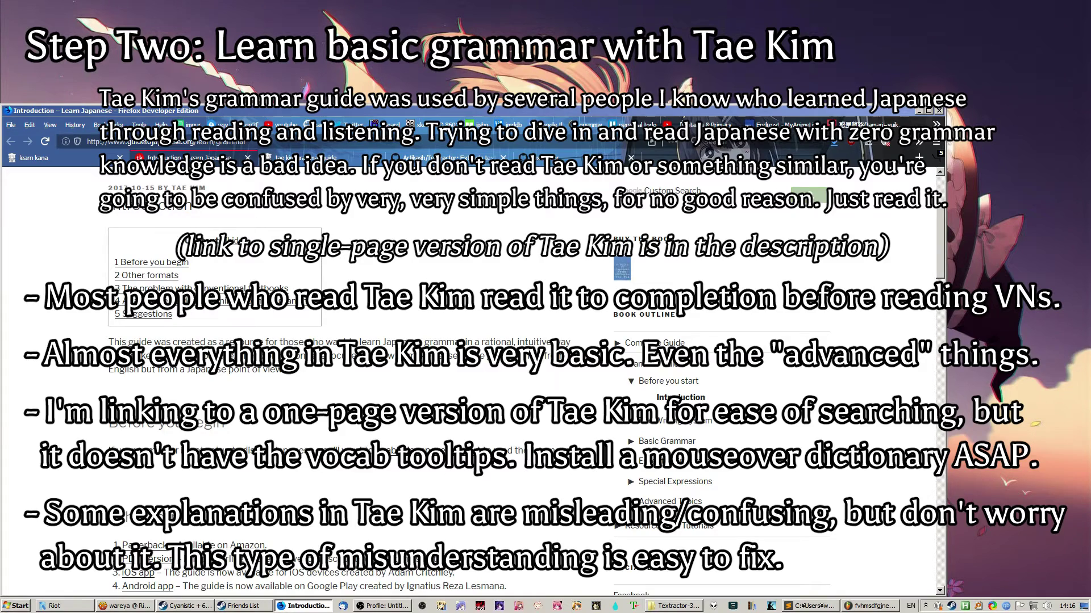
click(454, 159)
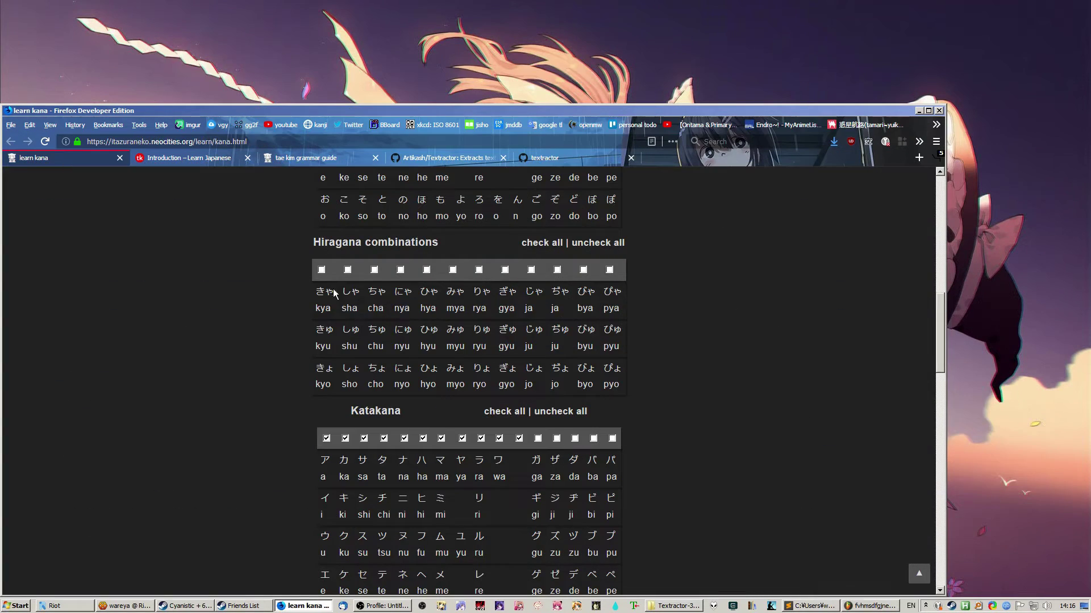
scroll(334, 293, up, 15)
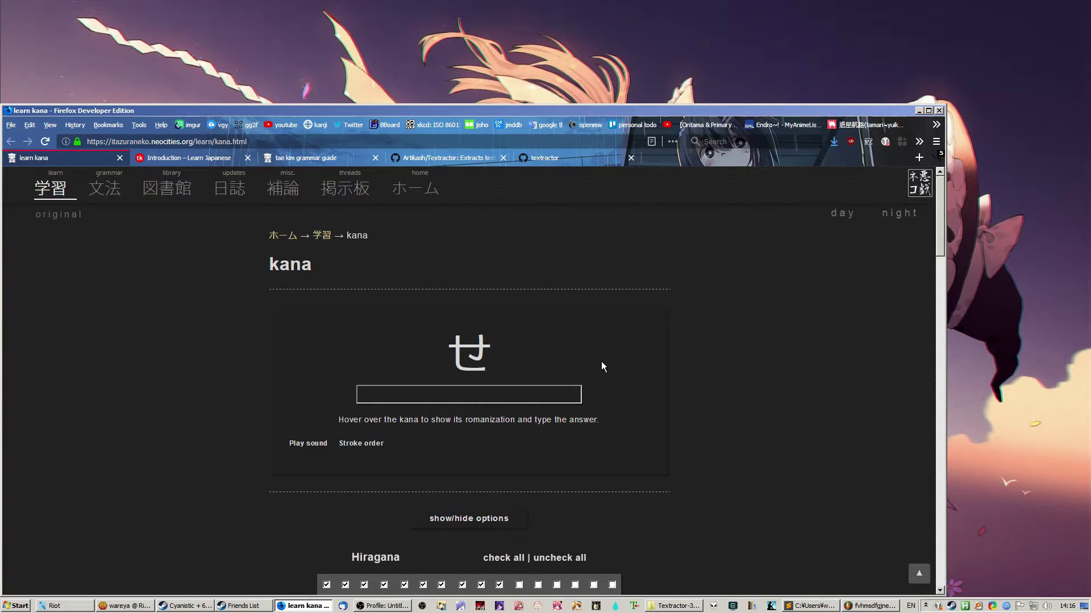
scroll(376, 364, down, 5)
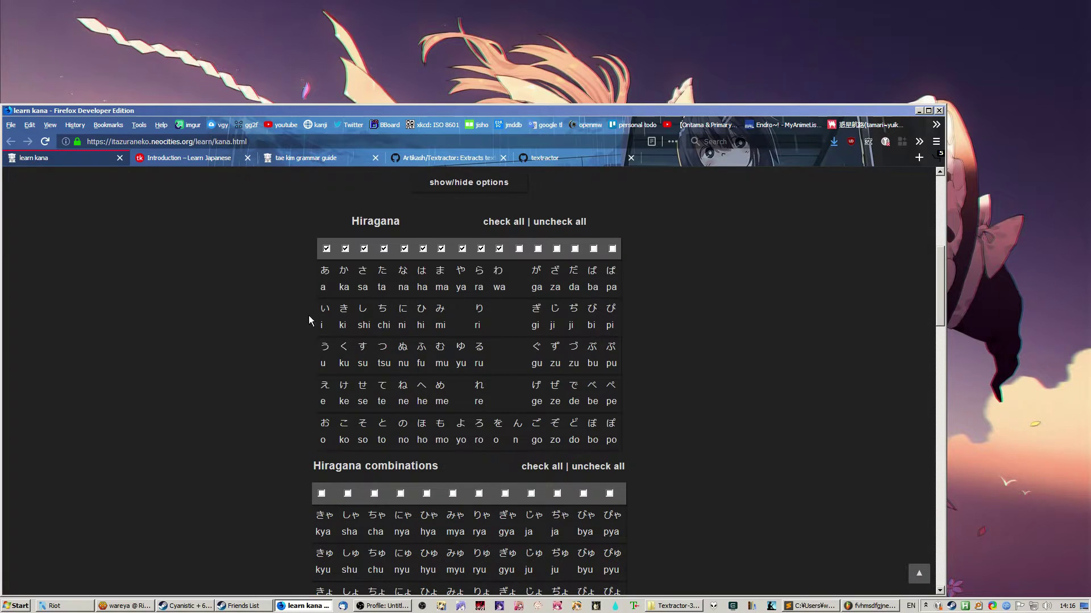
scroll(464, 396, up, 3)
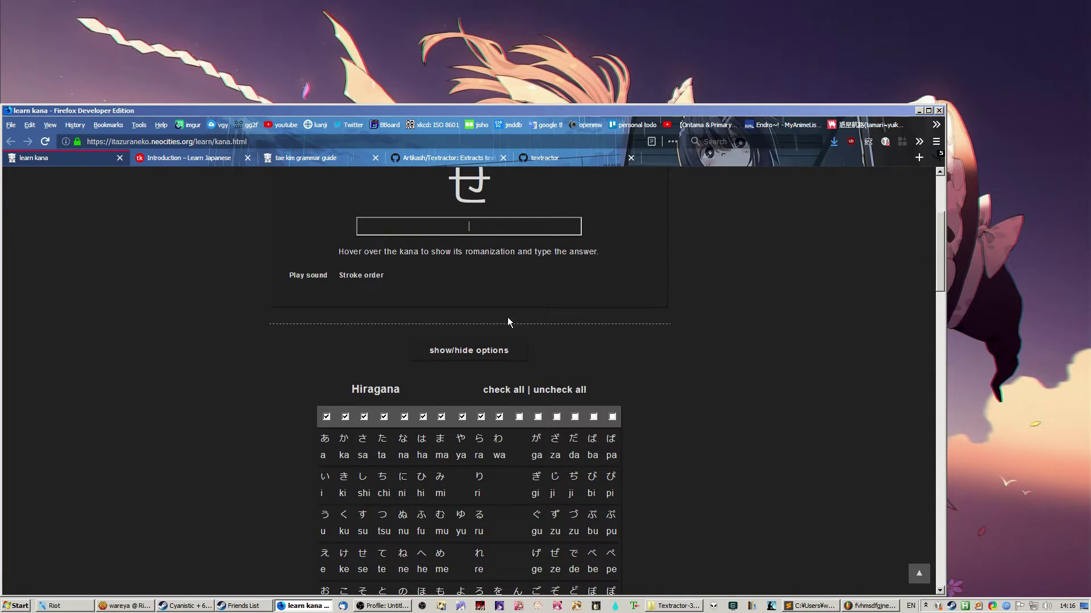
scroll(318, 321, up, 3)
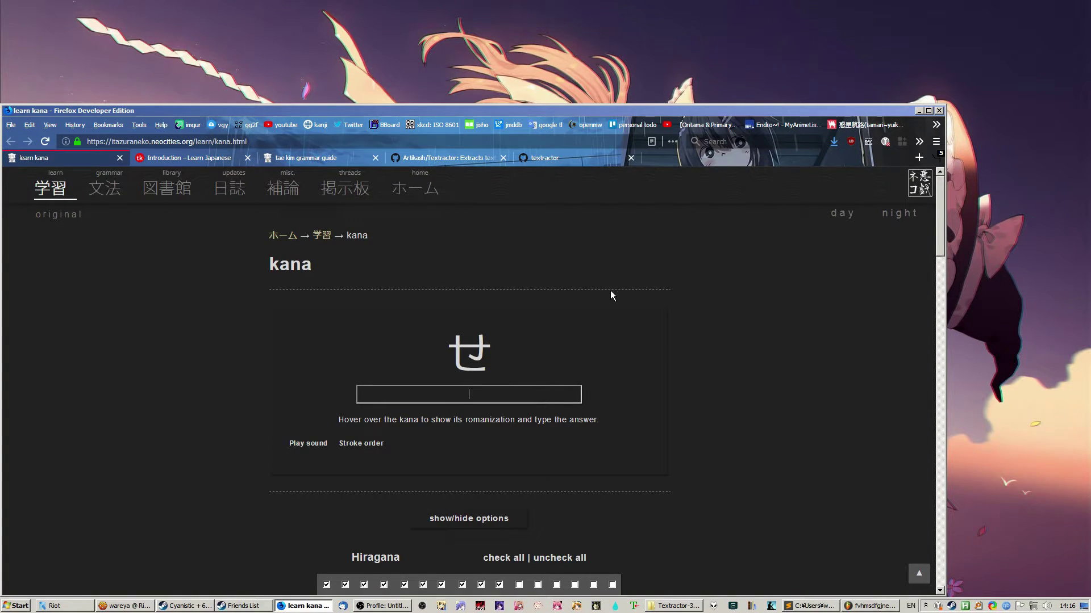
Step: Look through the Introduction page of Tae Kim's Learn Japanese guide and its book outline
click(183, 160)
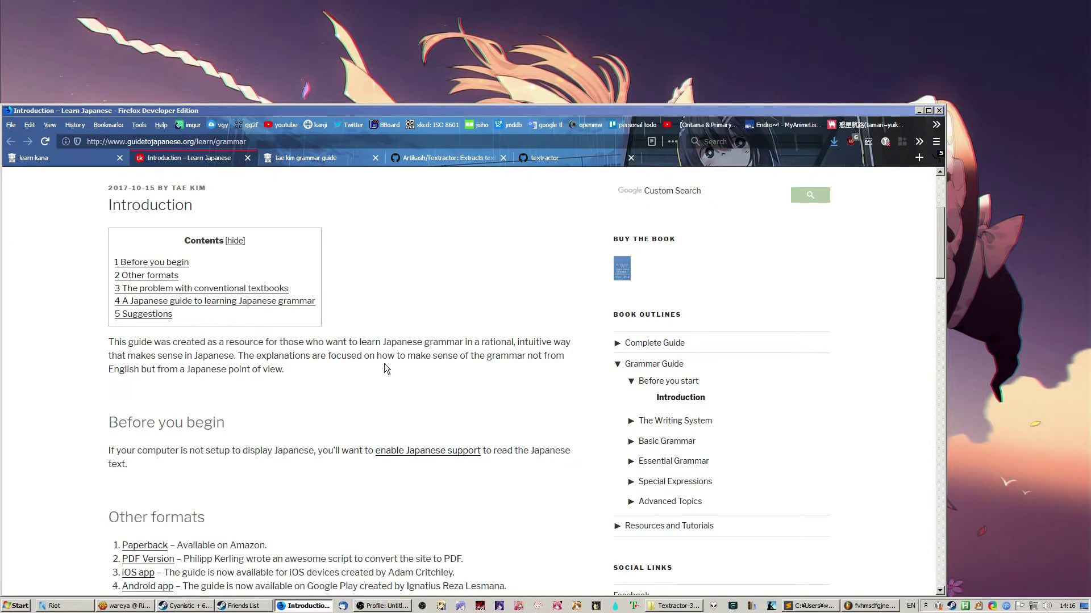
scroll(386, 369, down, 6)
scroll(381, 350, down, 10)
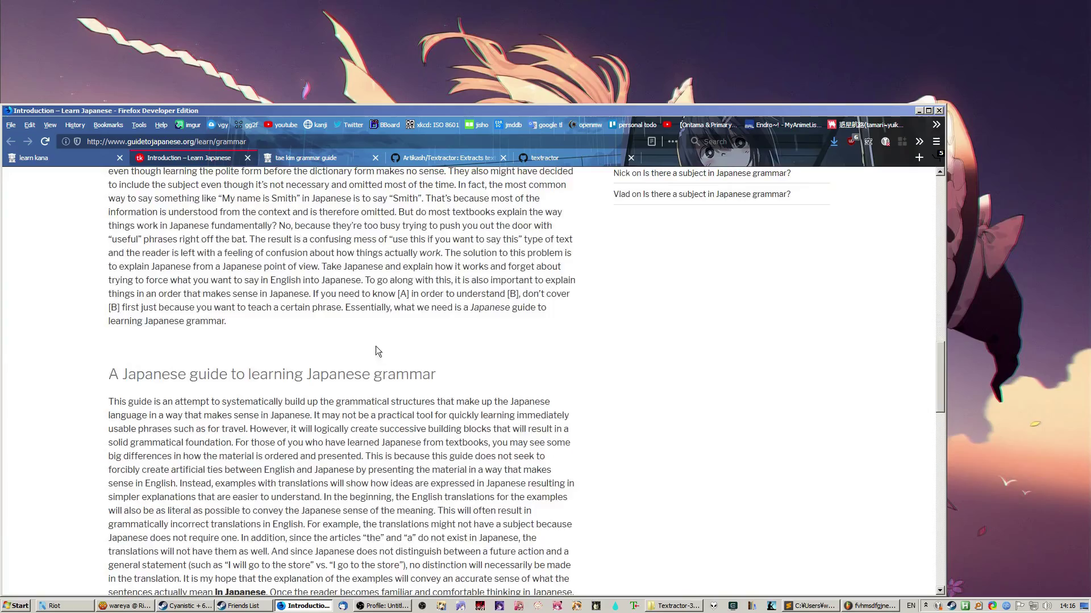
middle_click(645, 485)
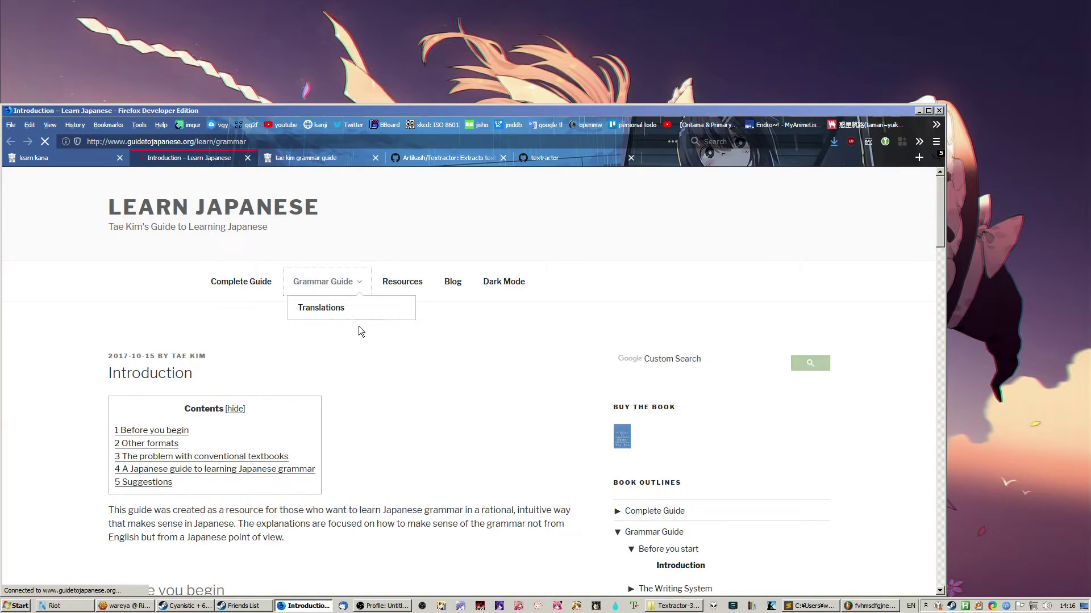
scroll(384, 390, down, 5)
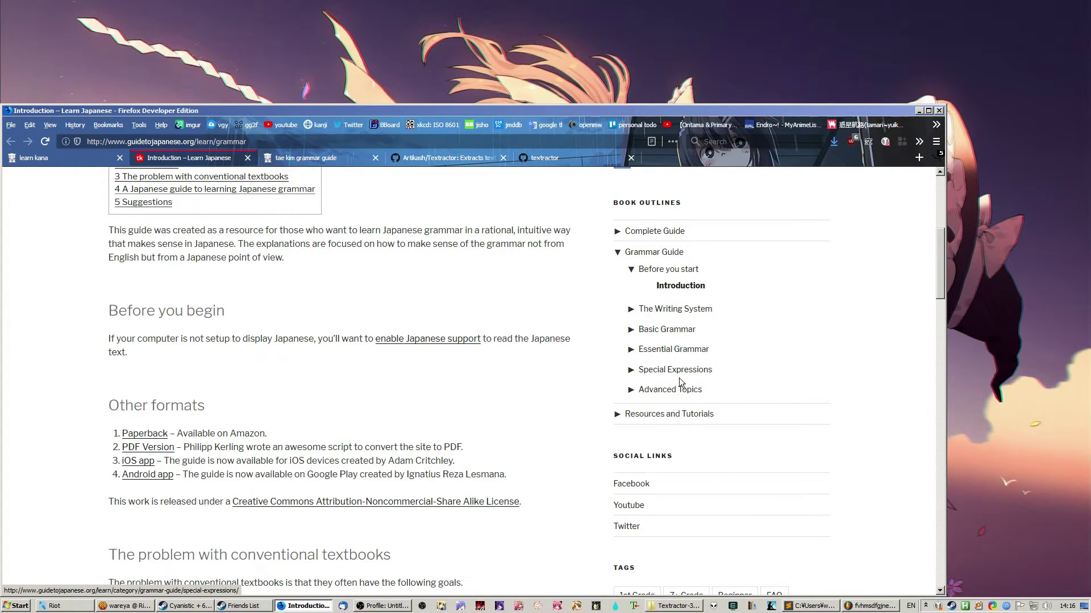
Step: Bring up the Advanced Topics category of the grammar guide and look through its vocabulary and chapter outline
click(311, 162)
click(438, 163)
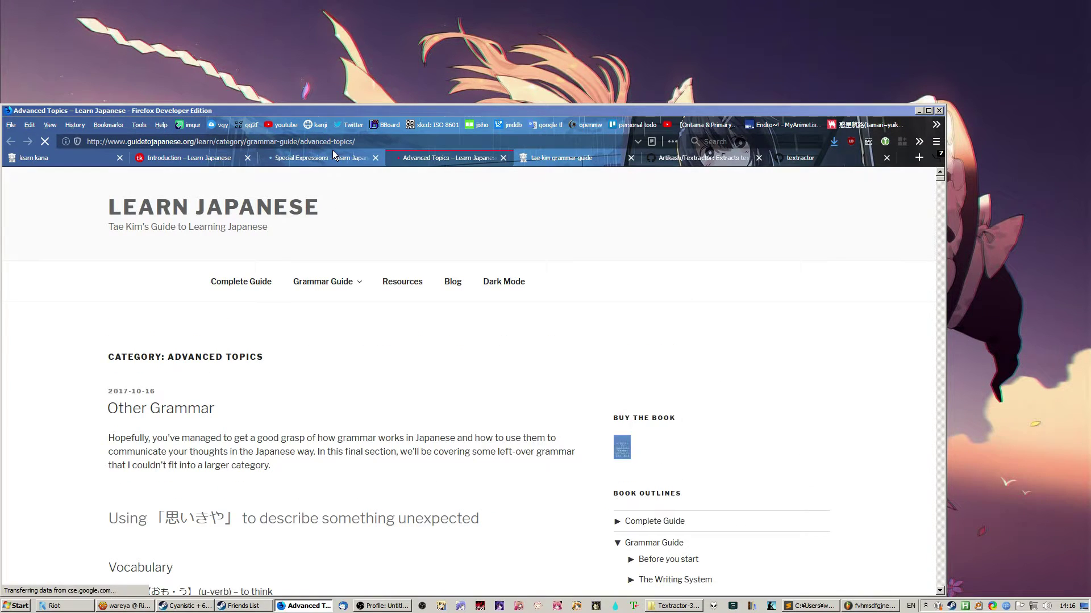
scroll(455, 340, down, 6)
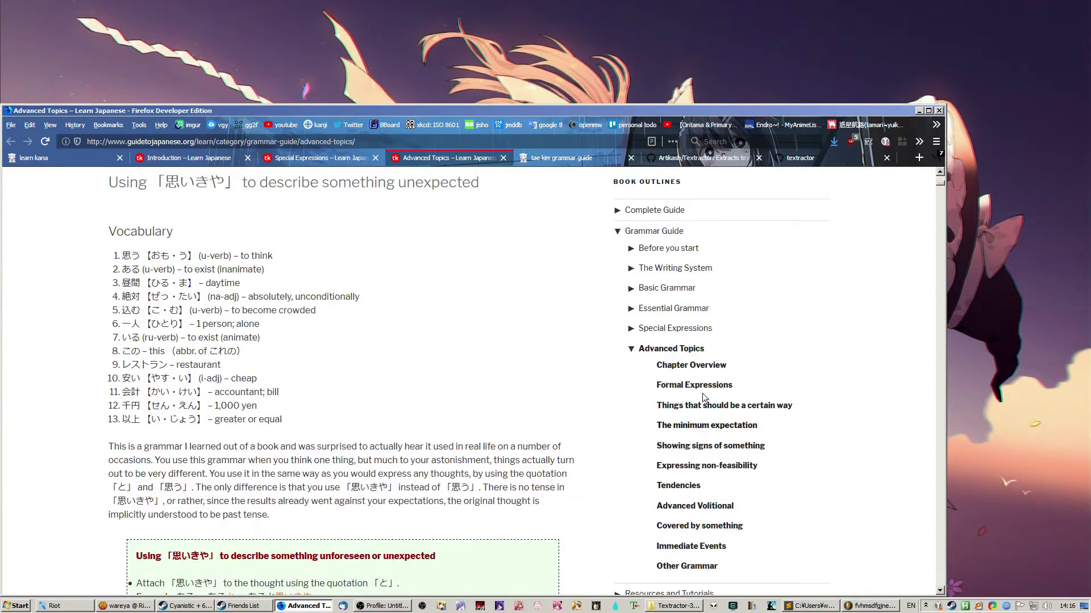
scroll(702, 393, down, 6)
scroll(681, 384, up, 6)
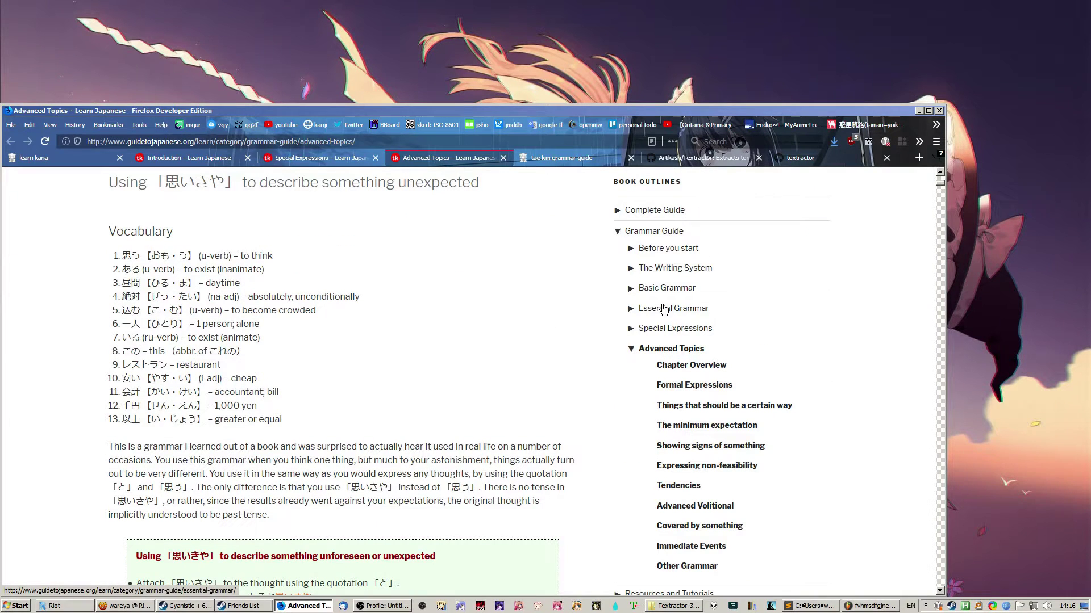
Step: Open the Essential Grammar category in a separate tab and view its chapter outline and vocabulary list
middle_click(663, 310)
click(515, 165)
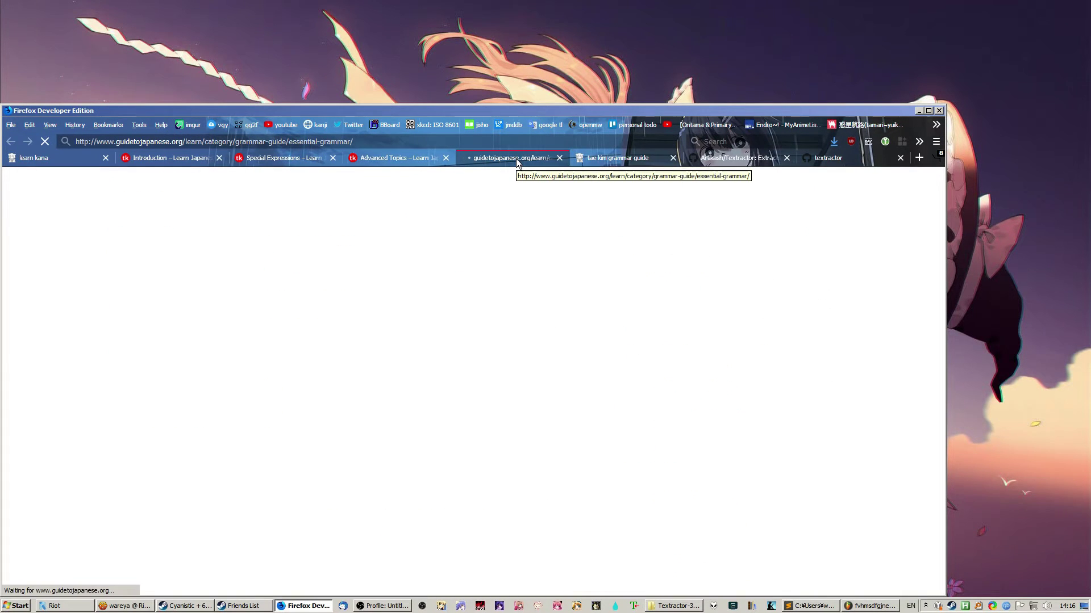
scroll(485, 309, down, 10)
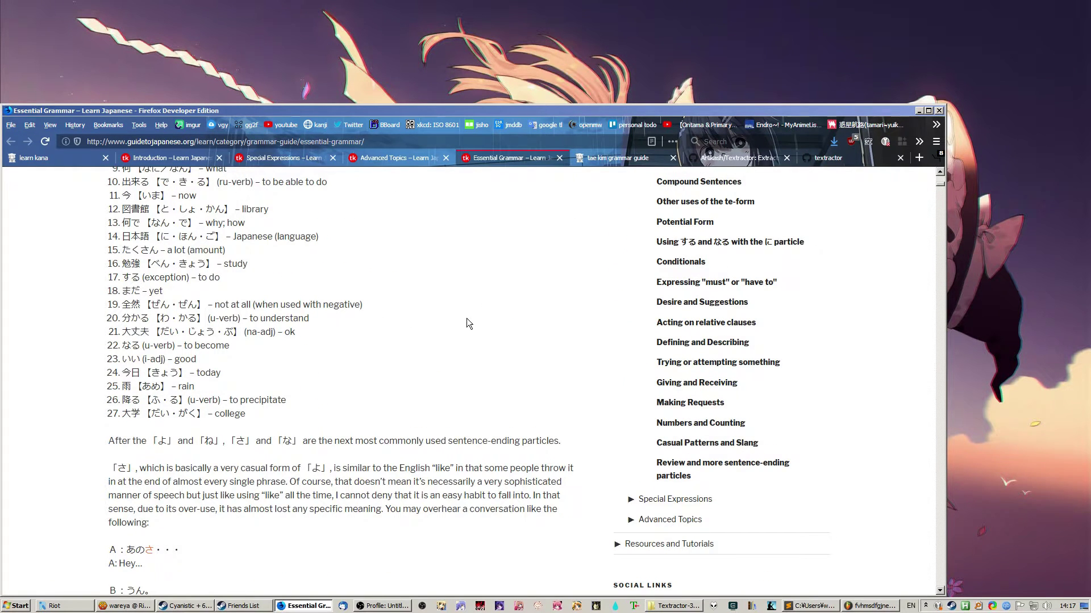
scroll(492, 305, up, 3)
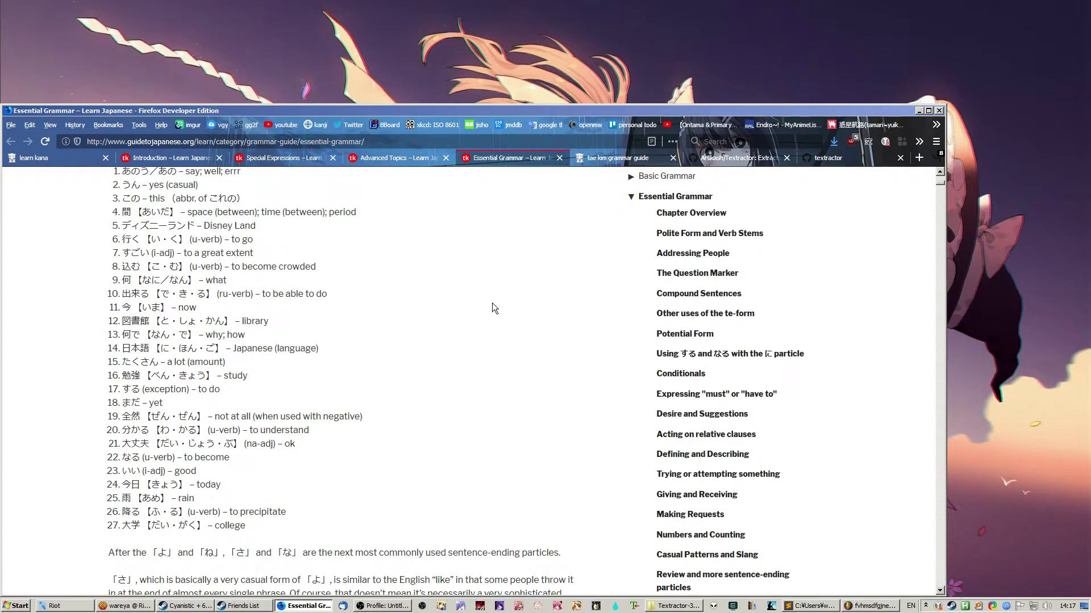
click(635, 162)
click(510, 158)
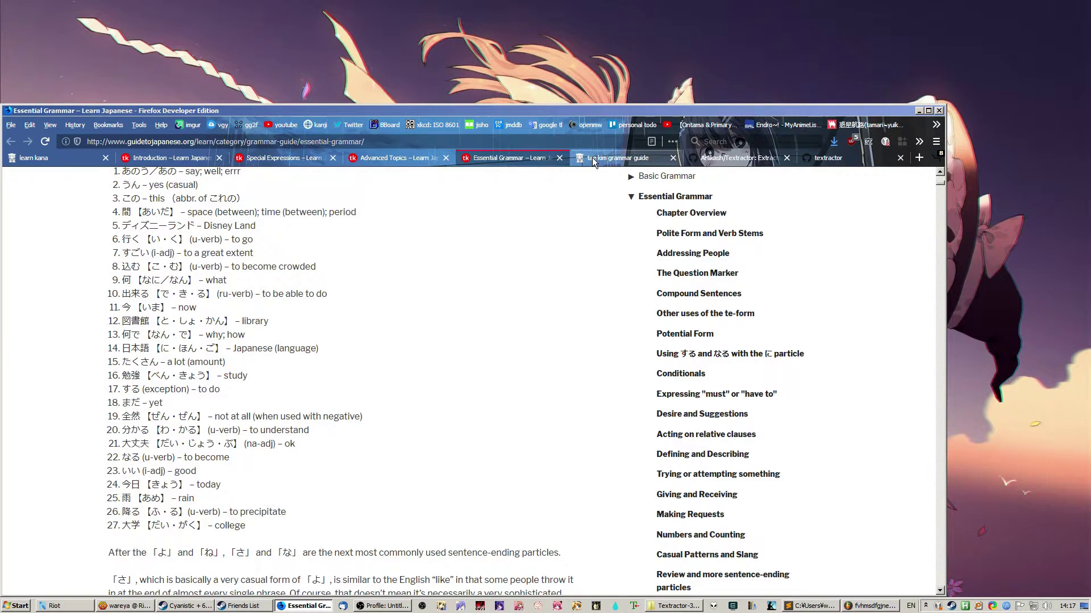
Step: Examine the vocabulary list and the example dialogues for sentence-ending particles on the Essential Grammar page
scroll(455, 363, up, 3)
drag(106, 205, 230, 469)
scroll(341, 312, down, 3)
scroll(238, 421, down, 3)
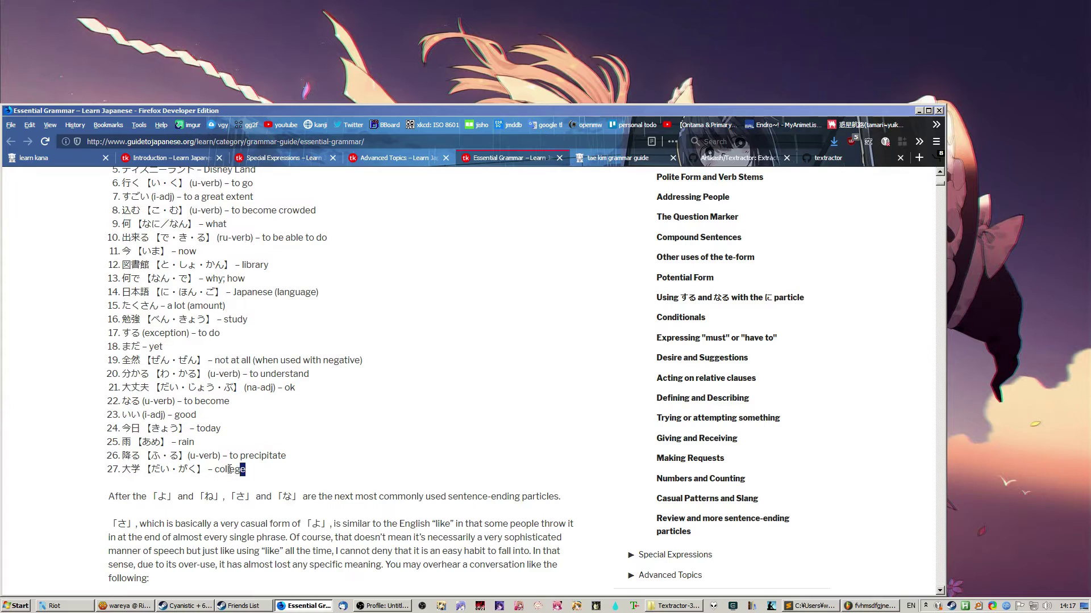
click(236, 417)
scroll(248, 537, up, 2)
scroll(259, 563, down, 3)
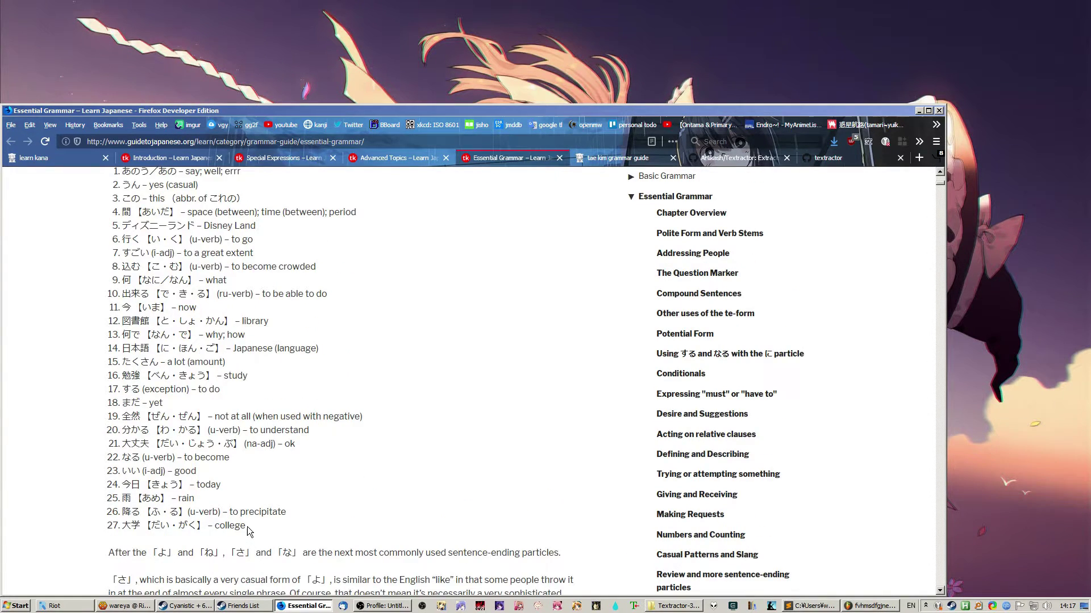
scroll(278, 553, down, 12)
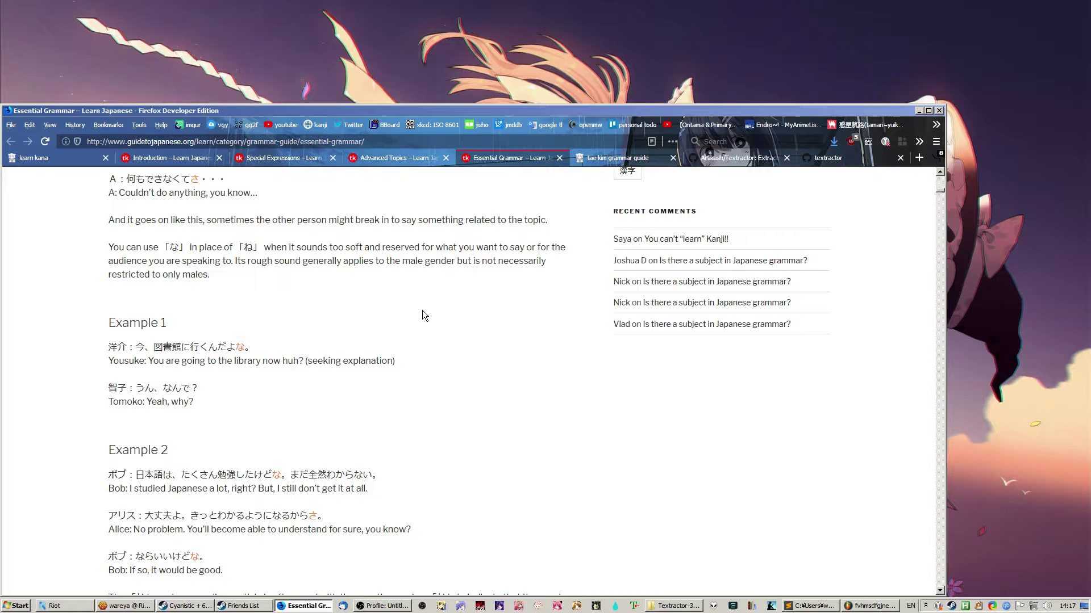
scroll(421, 316, down, 10)
Step: Switch to the single-page Tae Kim grammar guide and skim from its table of contents into the lessons
click(619, 159)
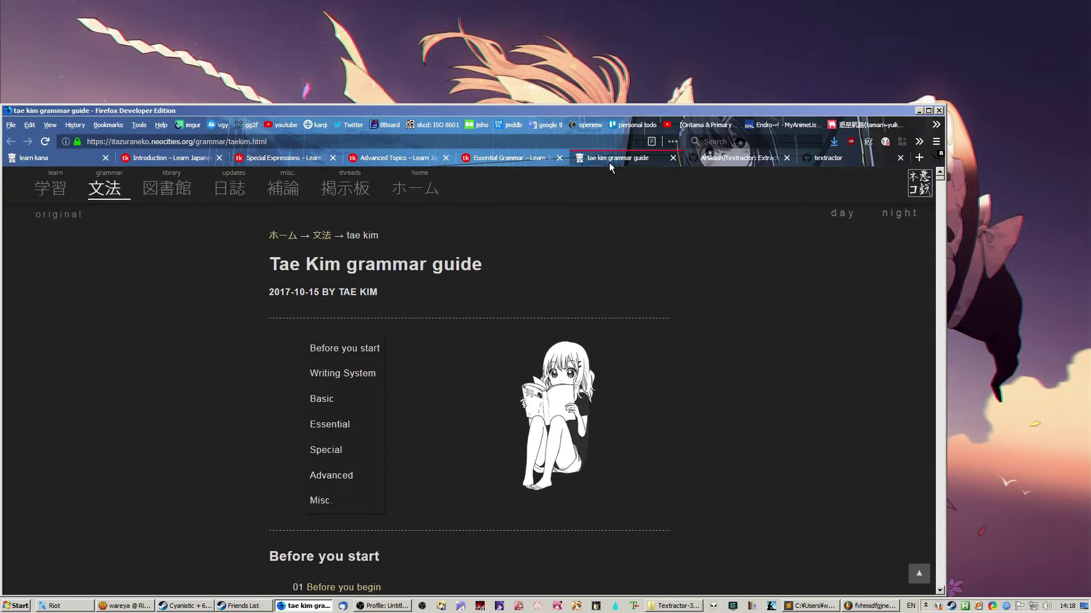
scroll(625, 419, down, 5)
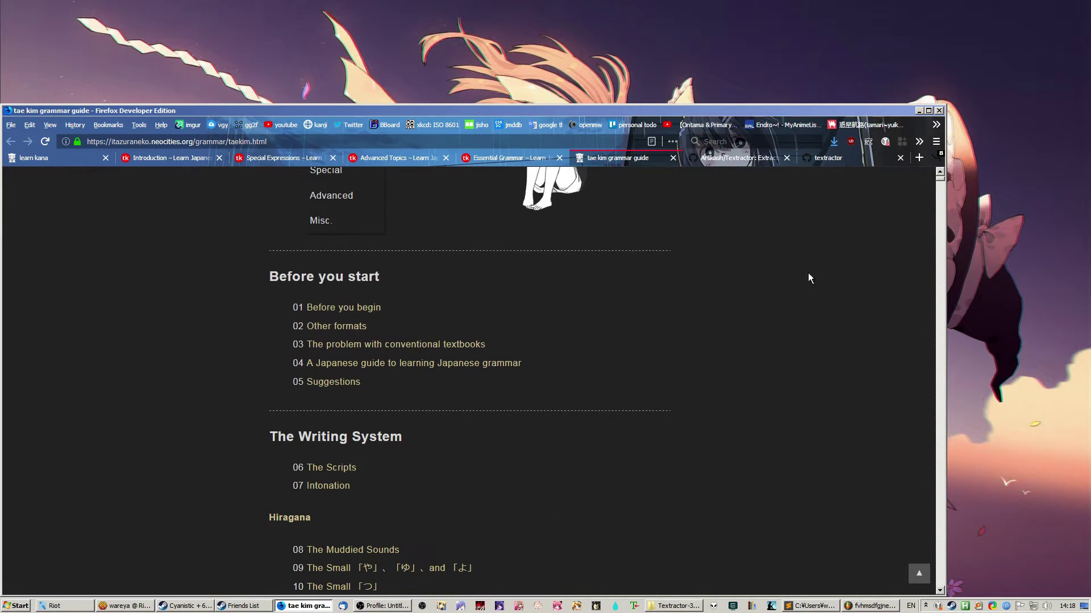
drag(940, 178, 850, 352)
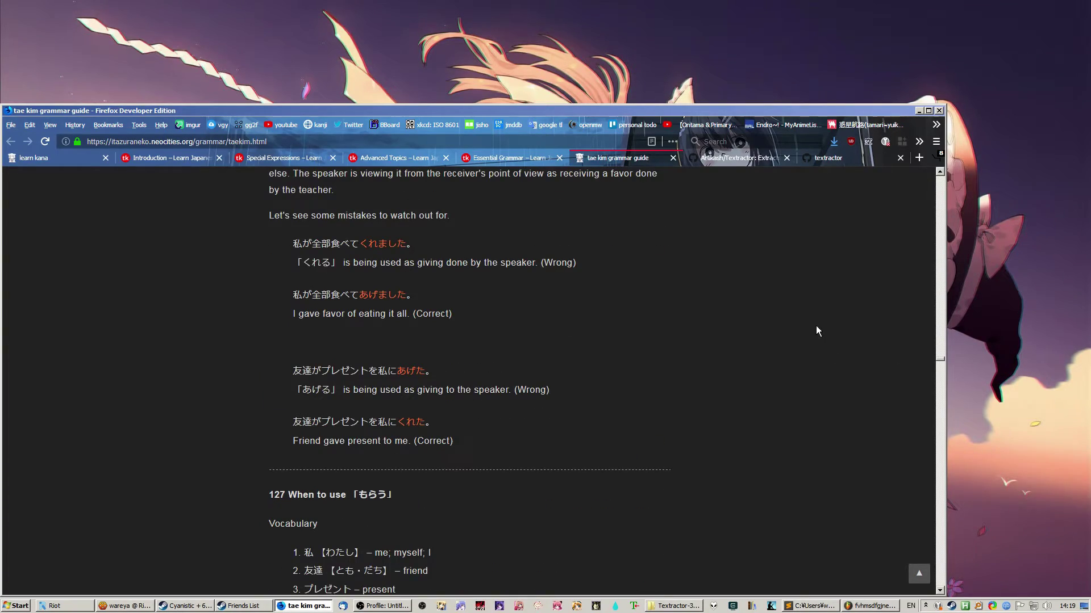
Step: Search the single-page grammar guide for 日本語 and step through several of the matches
key(ctrl+f)
key(Return)
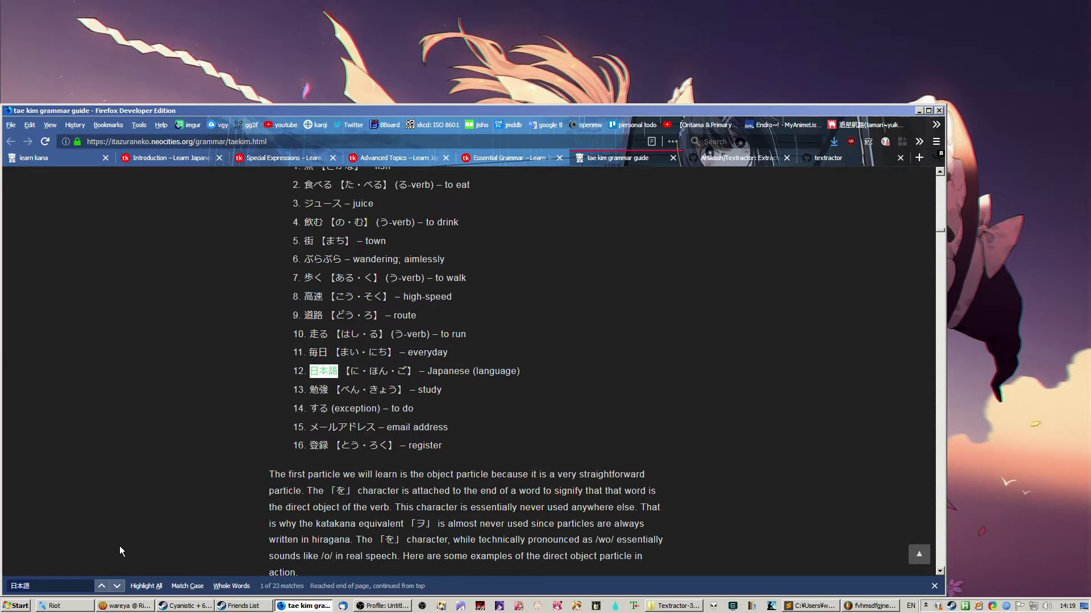
key(Return)
key(Return)
key(Return)
key(Return)
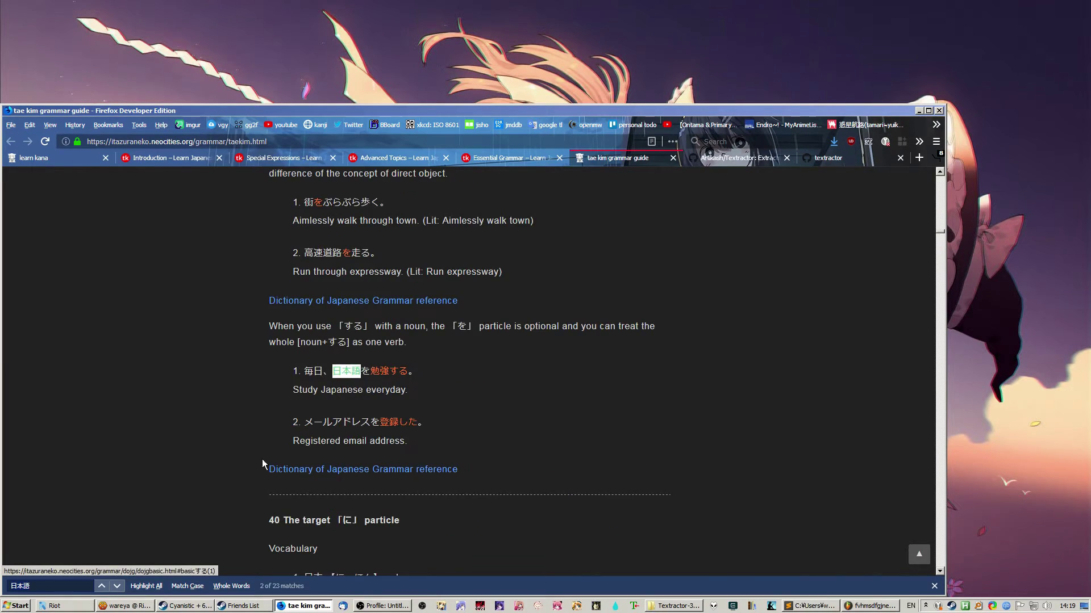
key(Return)
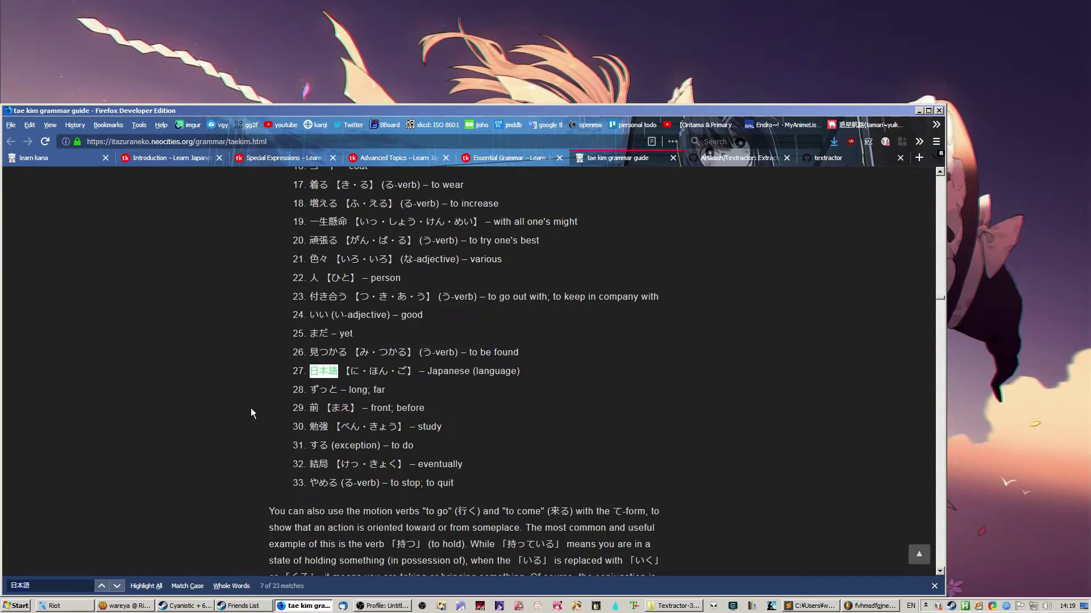
key(Escape)
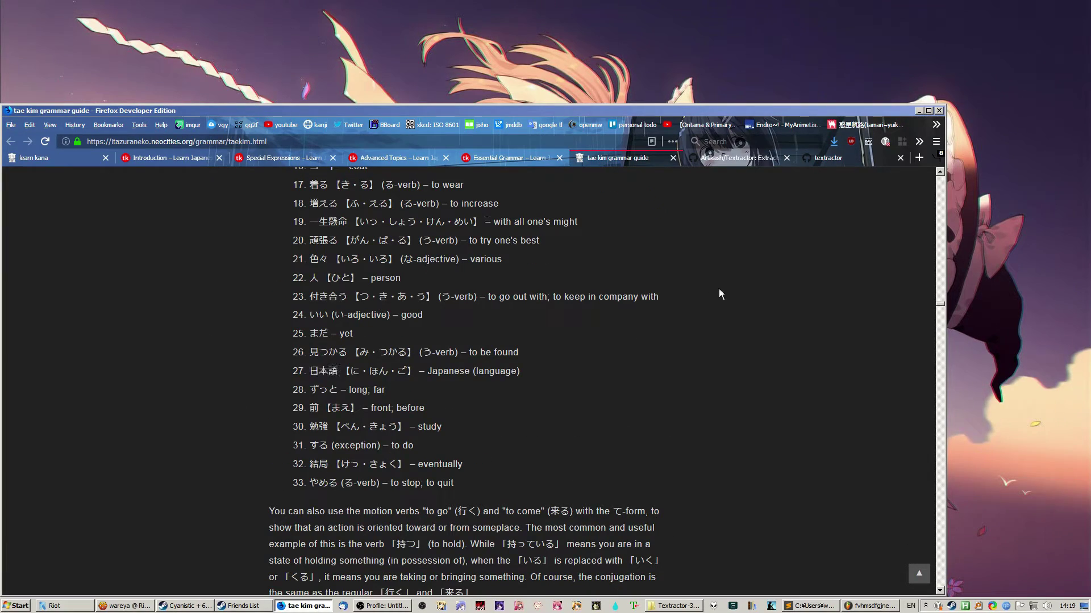
Step: Return to the Essential Grammar page and skim further down its vocabulary lists
click(527, 158)
scroll(599, 406, down, 10)
middle_click(578, 515)
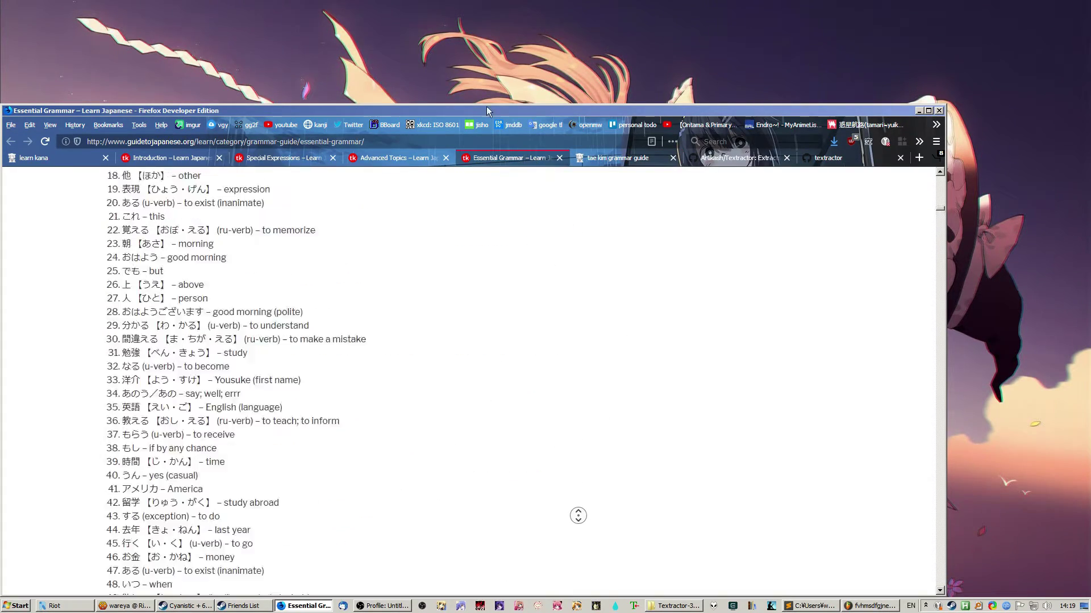
Step: Switch to the Textractor repository on GitHub and close the grammar guide tabs and the kana tab
click(601, 163)
click(734, 157)
middle_click(628, 159)
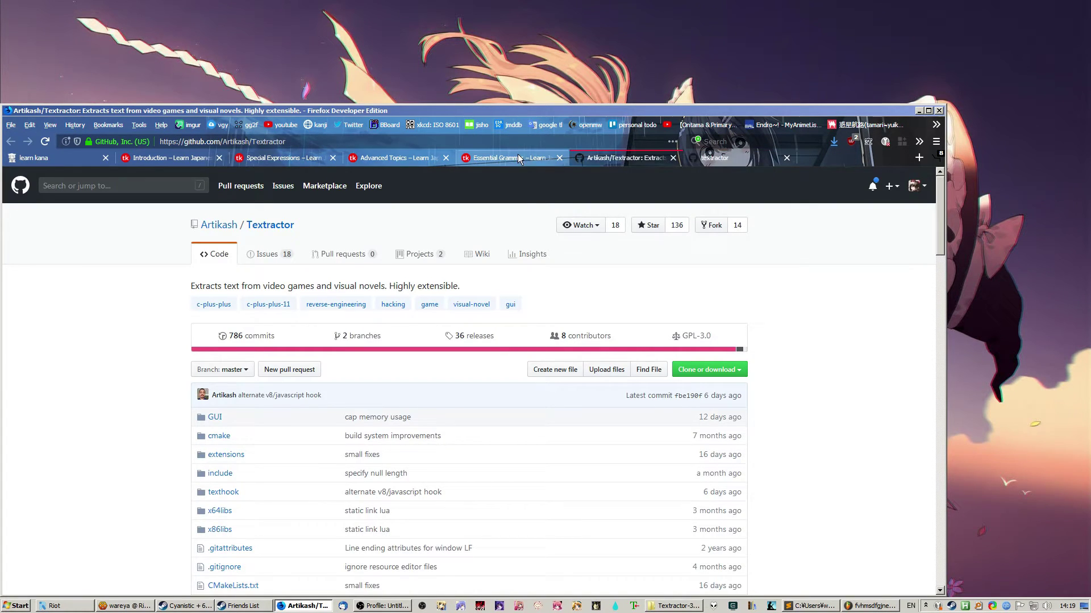
middle_click(516, 158)
middle_click(397, 158)
middle_click(284, 158)
middle_click(156, 159)
middle_click(57, 159)
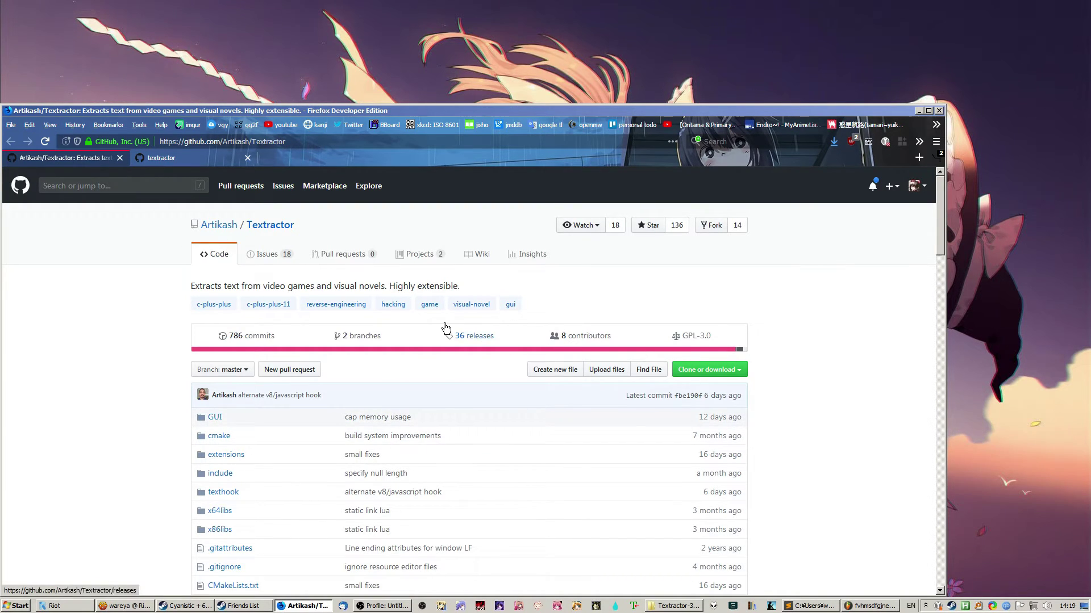
Step: Download Textractor-3.0.1.zip from the latest release in the Textractor repository and open the downloaded archive
drag(312, 225, 199, 229)
click(340, 226)
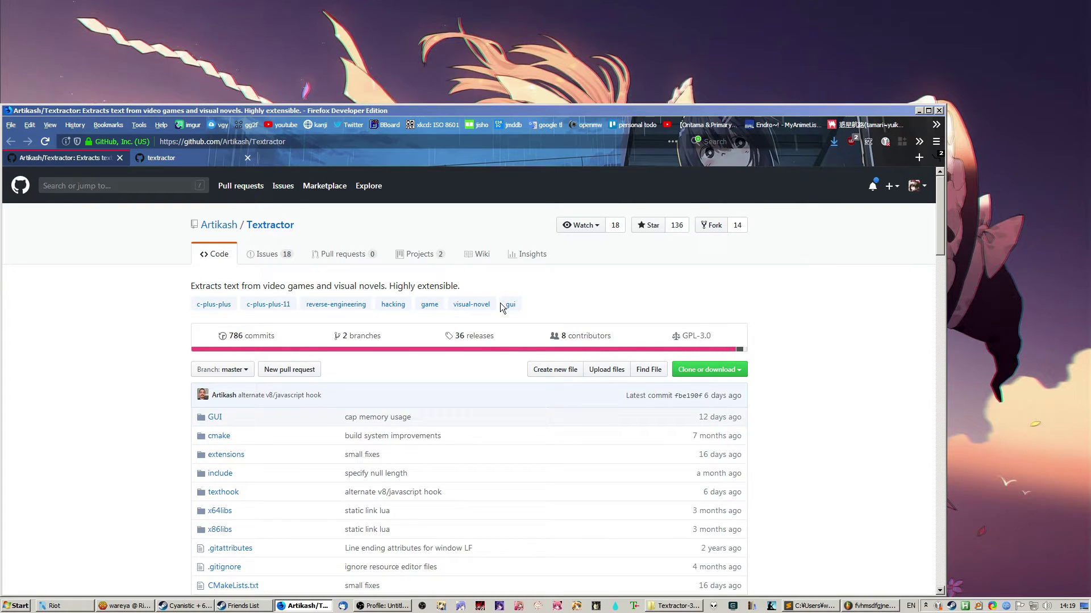
click(479, 338)
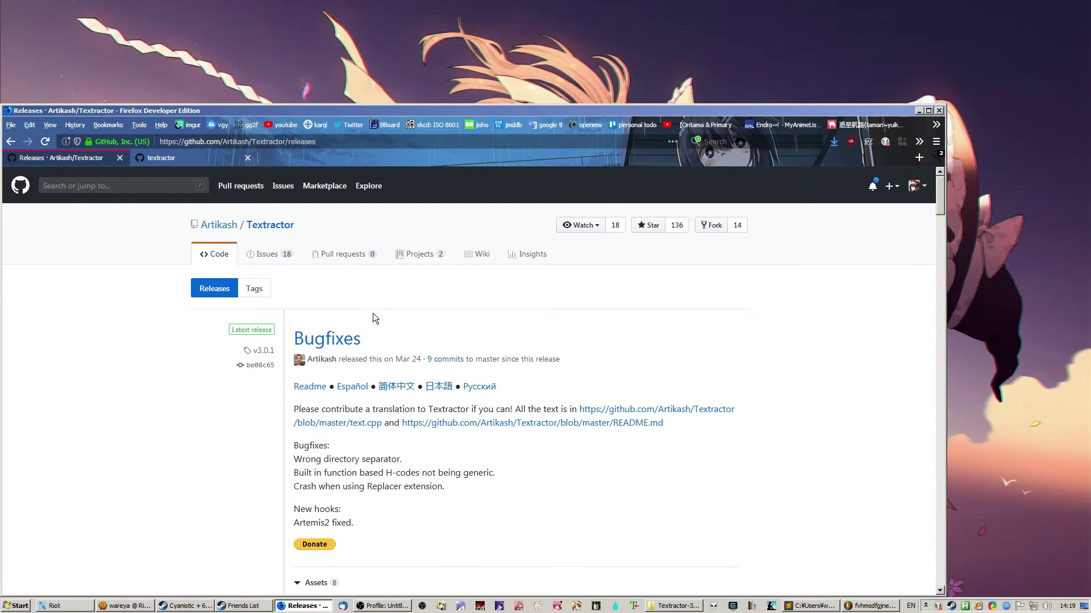
scroll(369, 424, down, 3)
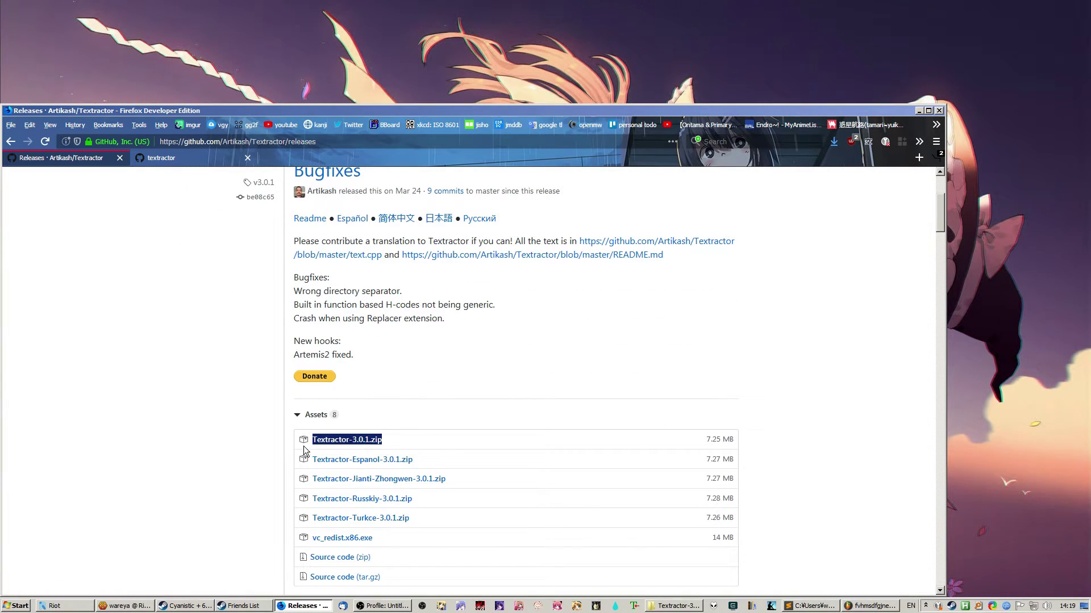
click(375, 444)
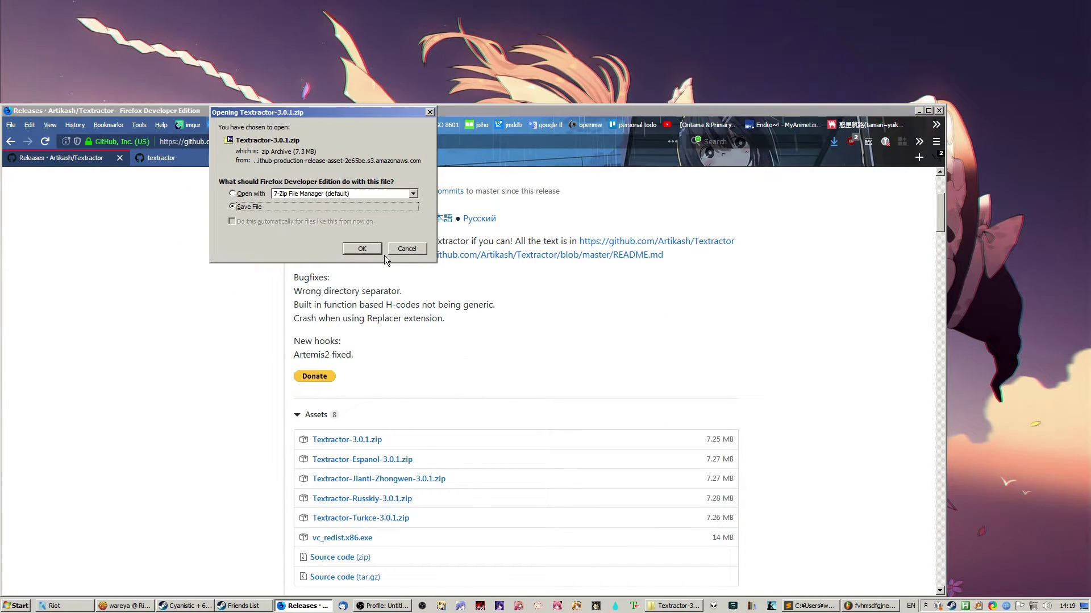
click(384, 254)
click(757, 170)
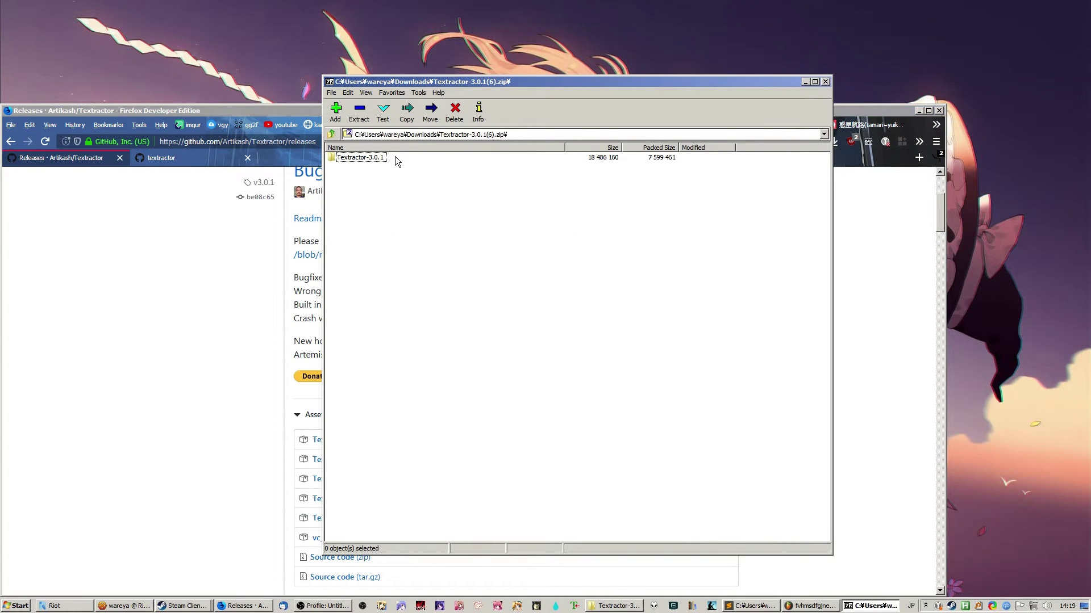
Step: Look through the Textractor-3.0.1 folder inside the archive, point out Textractor.exe, and close the archive
double_click(379, 158)
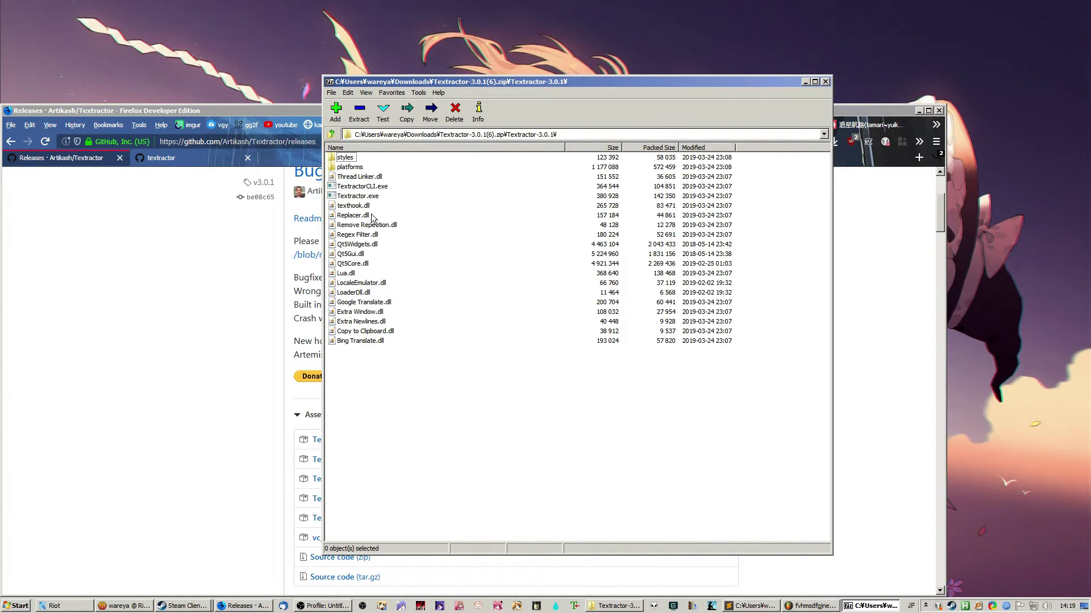
click(331, 135)
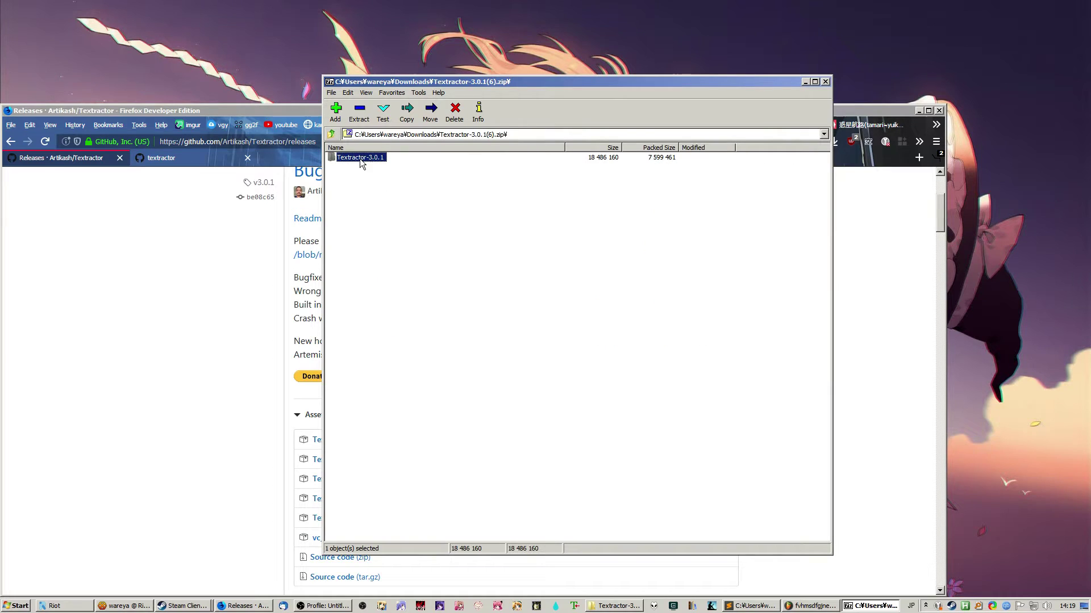
click(372, 159)
double_click(372, 159)
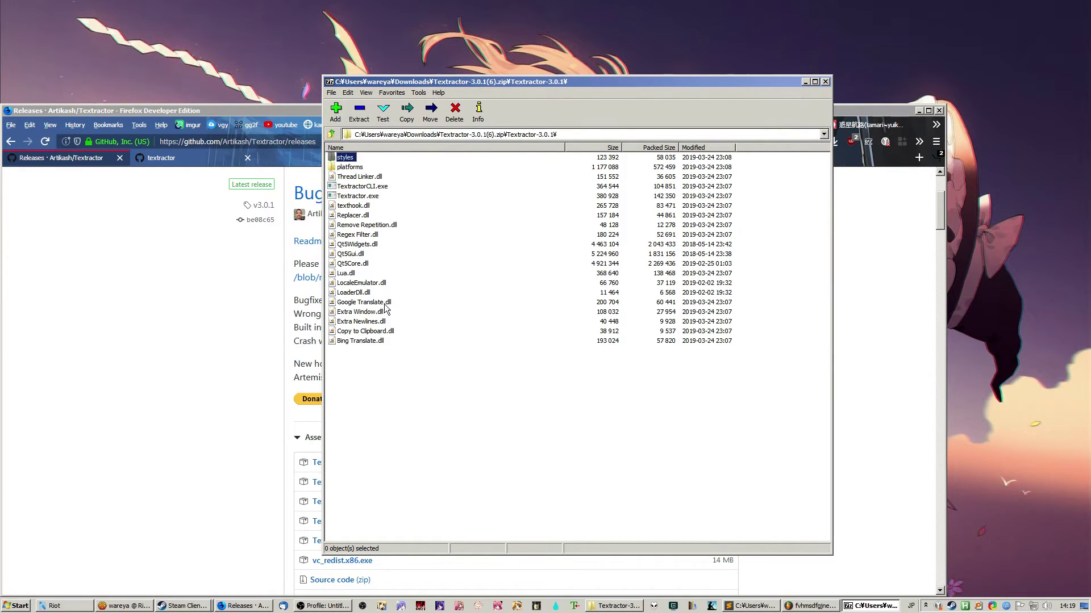
click(366, 196)
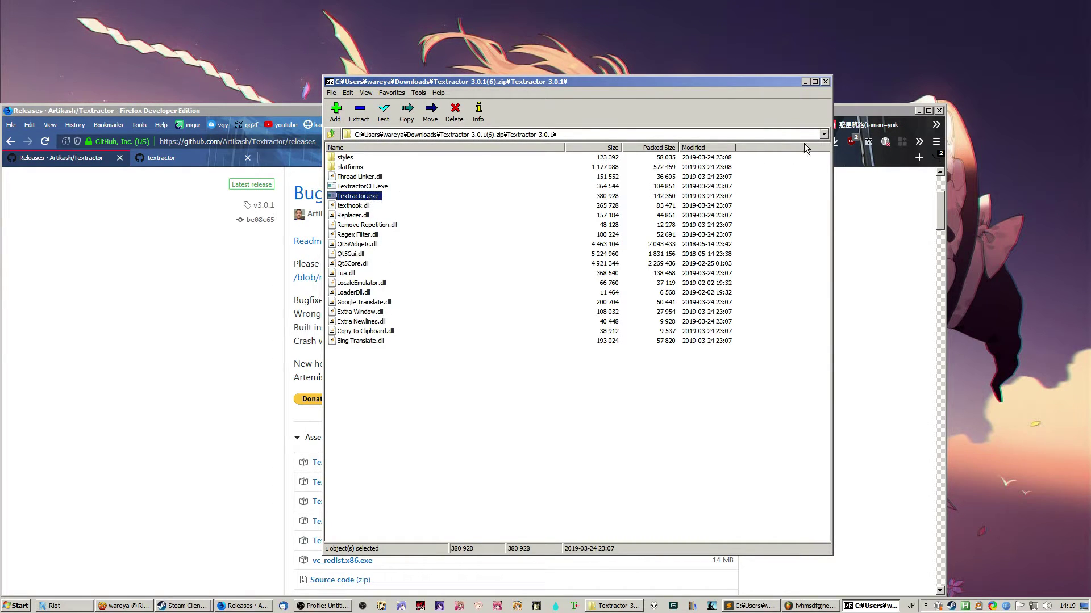
click(825, 82)
Step: Launch Textractor.exe from the extracted Textractor-3.0.1 folder and open its list of extensions
click(675, 606)
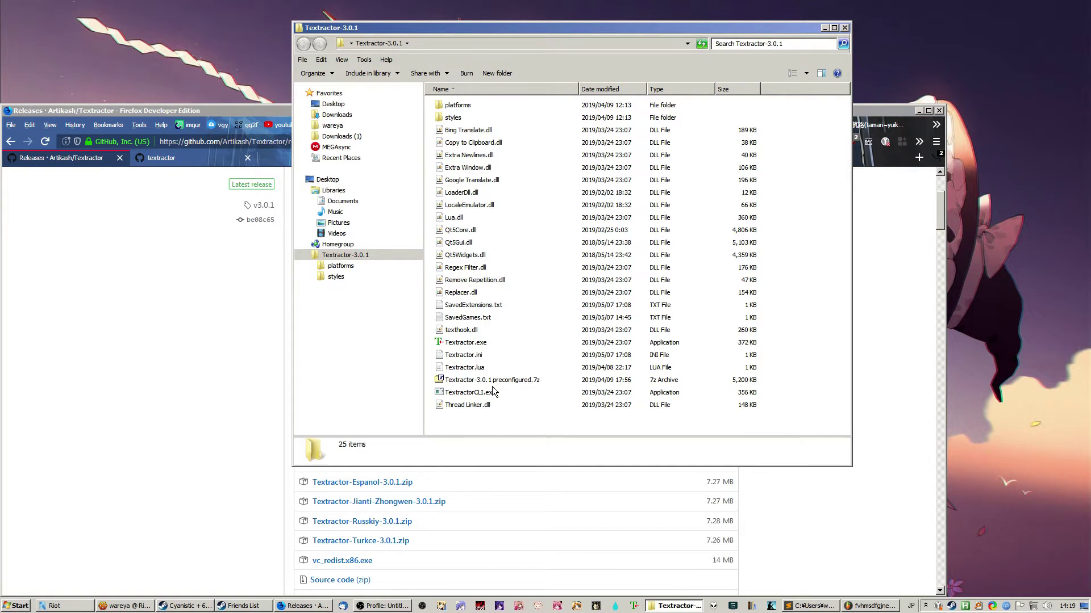
click(470, 345)
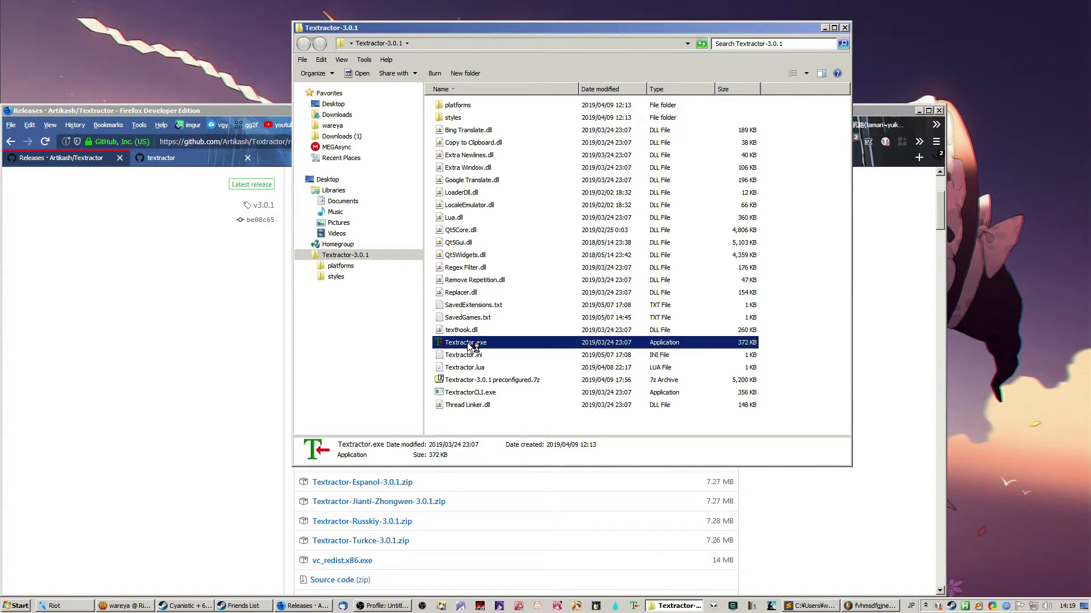
double_click(470, 346)
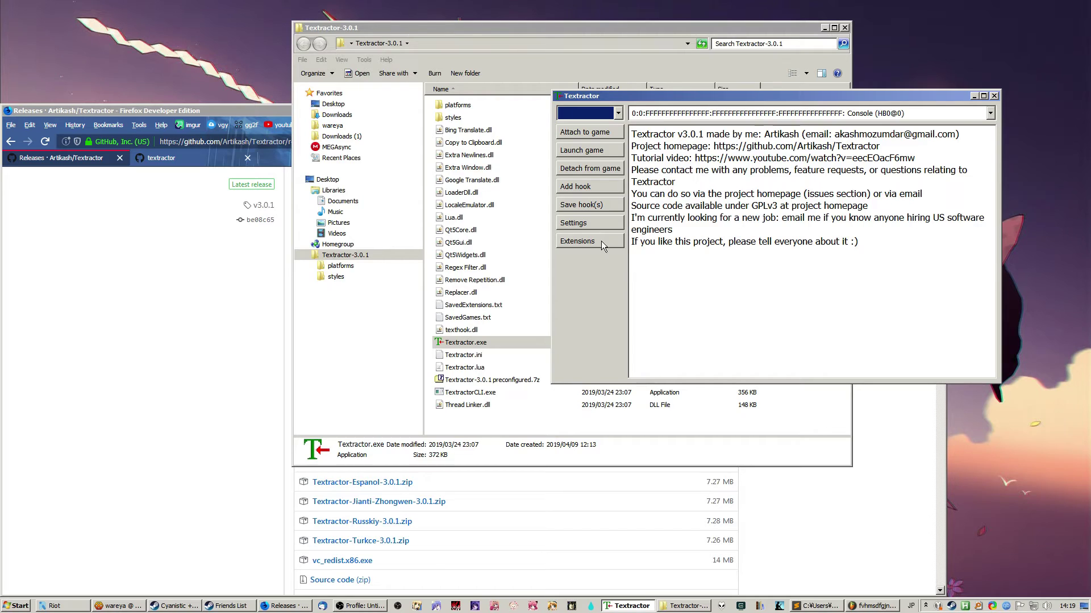
click(601, 241)
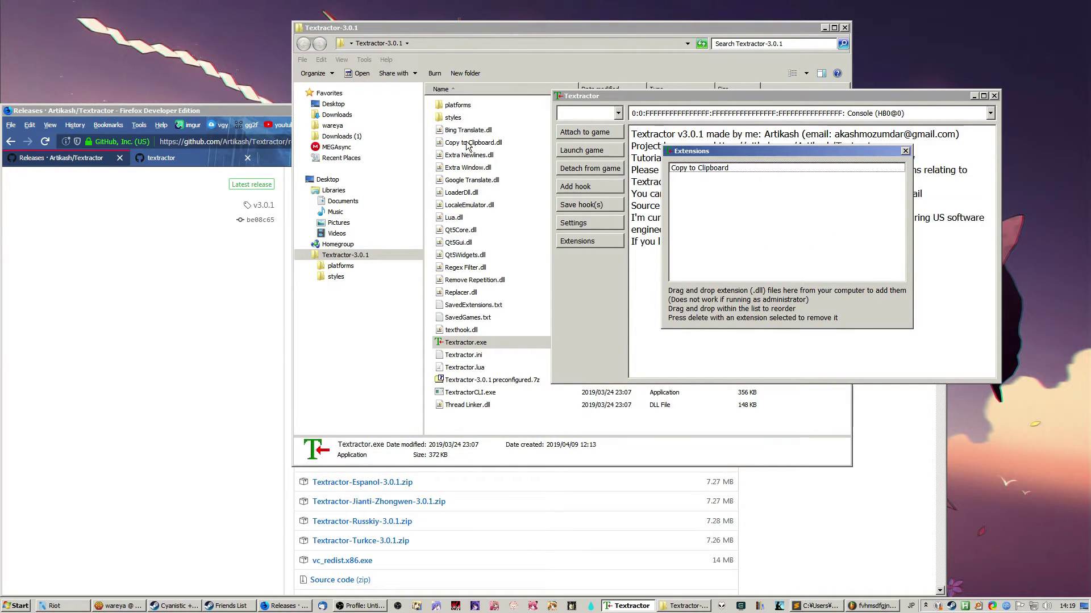
Step: Add Bing Translate.dll above Copy to Clipboard in the extension list, and remove it again
drag(467, 130, 694, 167)
key(Return)
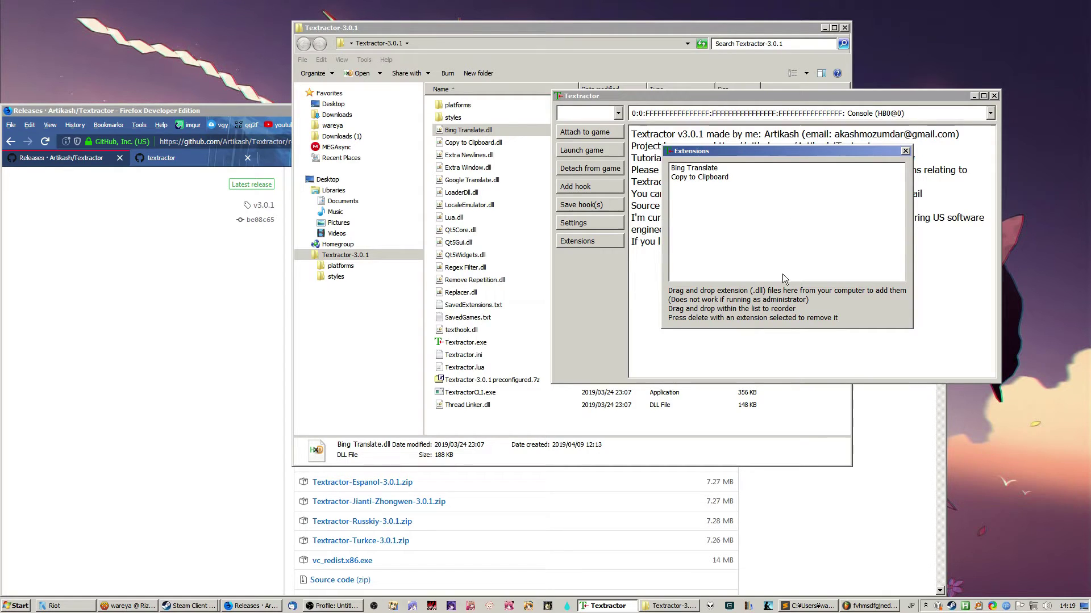
click(717, 170)
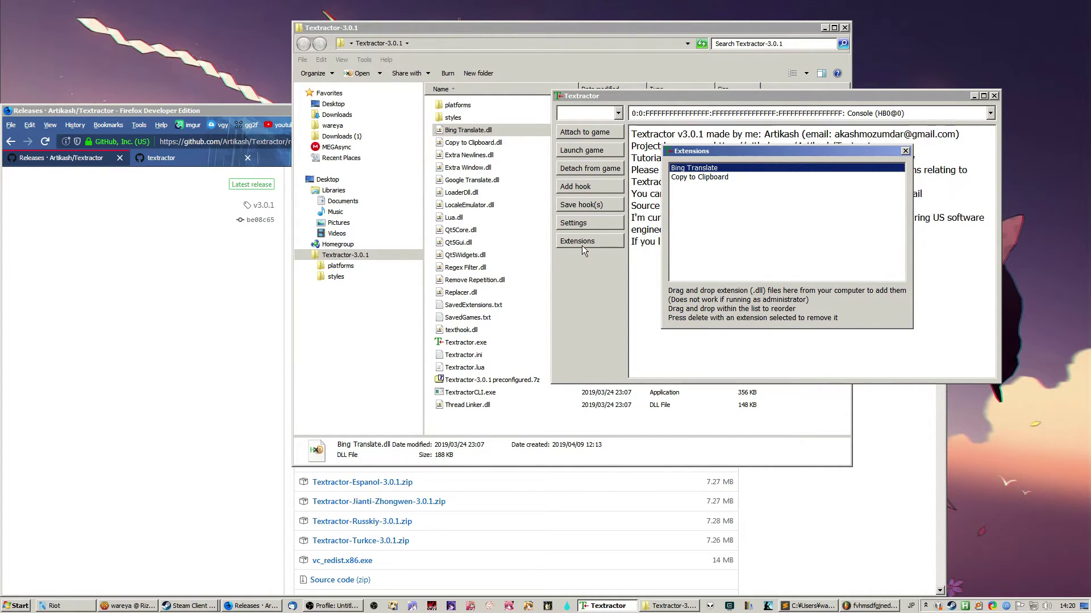
key(Delete)
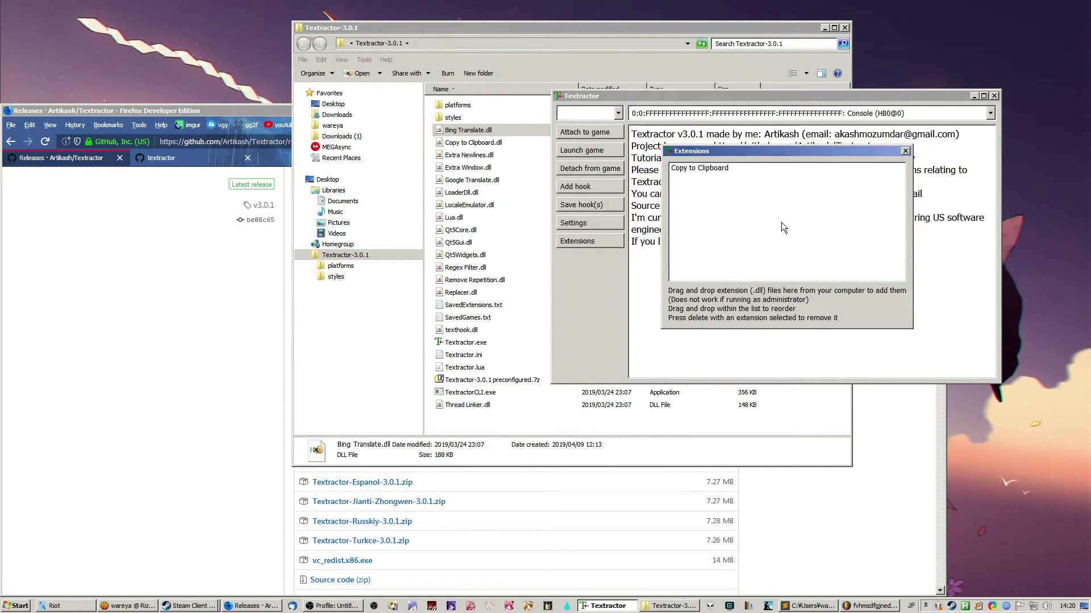
Step: Add Remove Repetition.dll above Copy to Clipboard in the extension list, and remove it again
drag(472, 276, 703, 169)
click(702, 171)
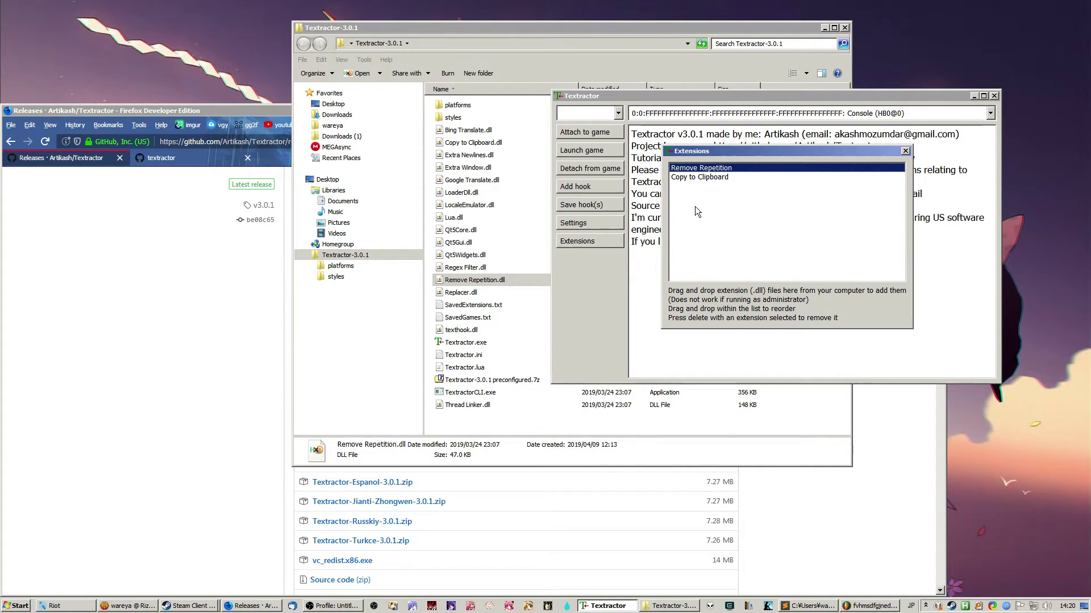
key(Delete)
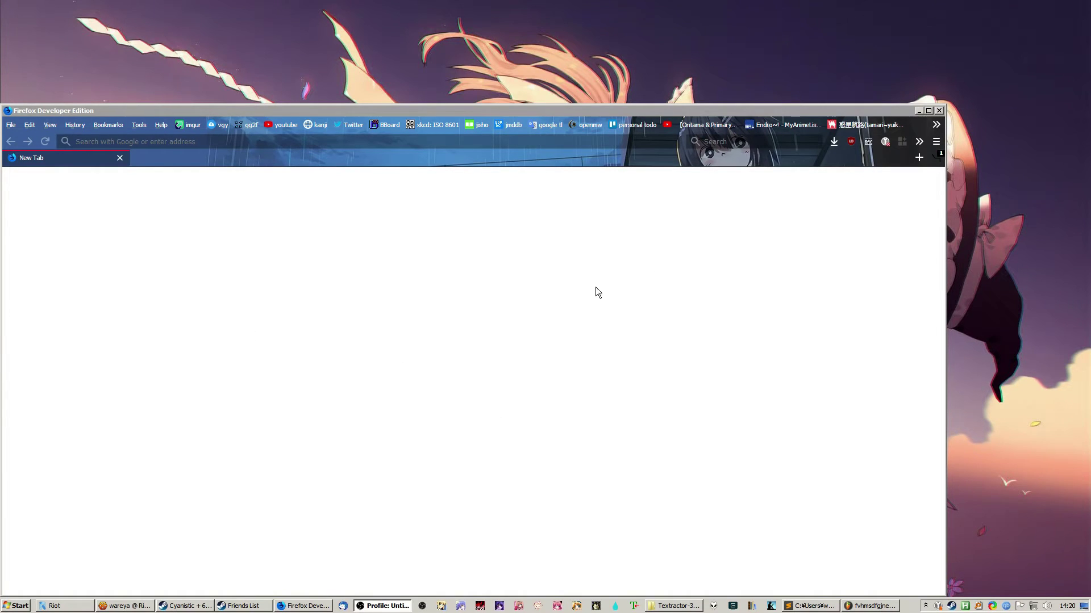
Step: Switch to Firefox and open the Text Grabber page of the Nazeka extension in its own window
right_click(936, 149)
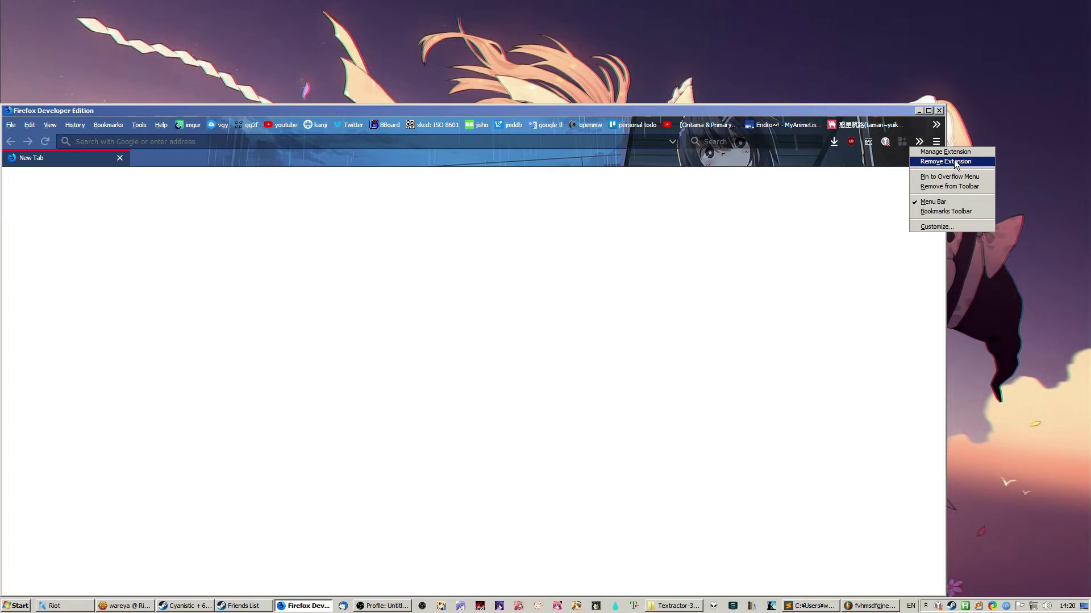
click(864, 149)
right_click(869, 143)
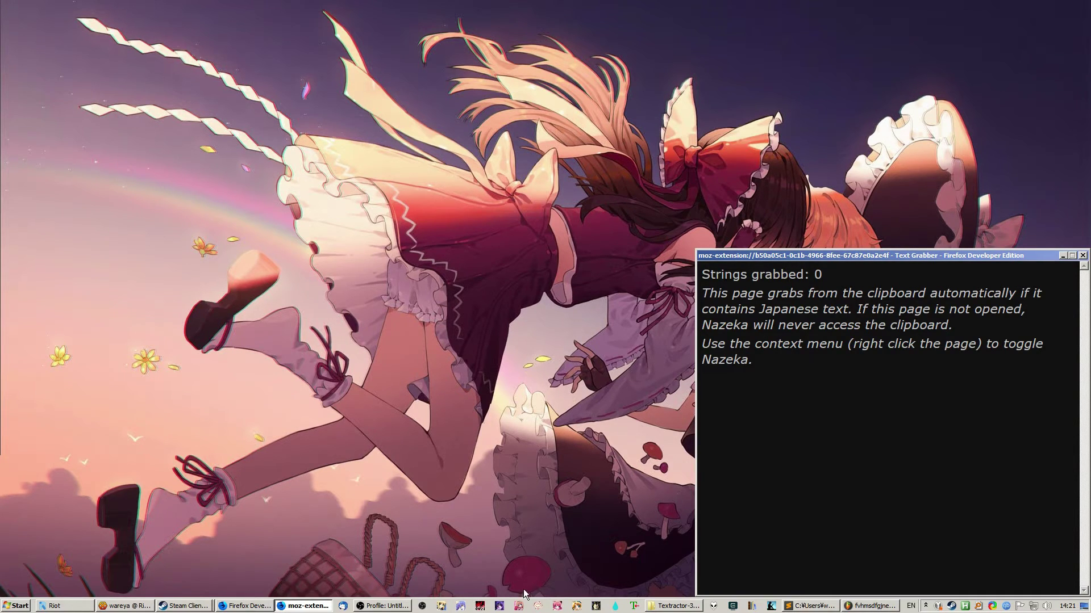
Step: Start Textractor.exe again from the Textractor-3.0.1 folder and minimize the folder window
click(676, 606)
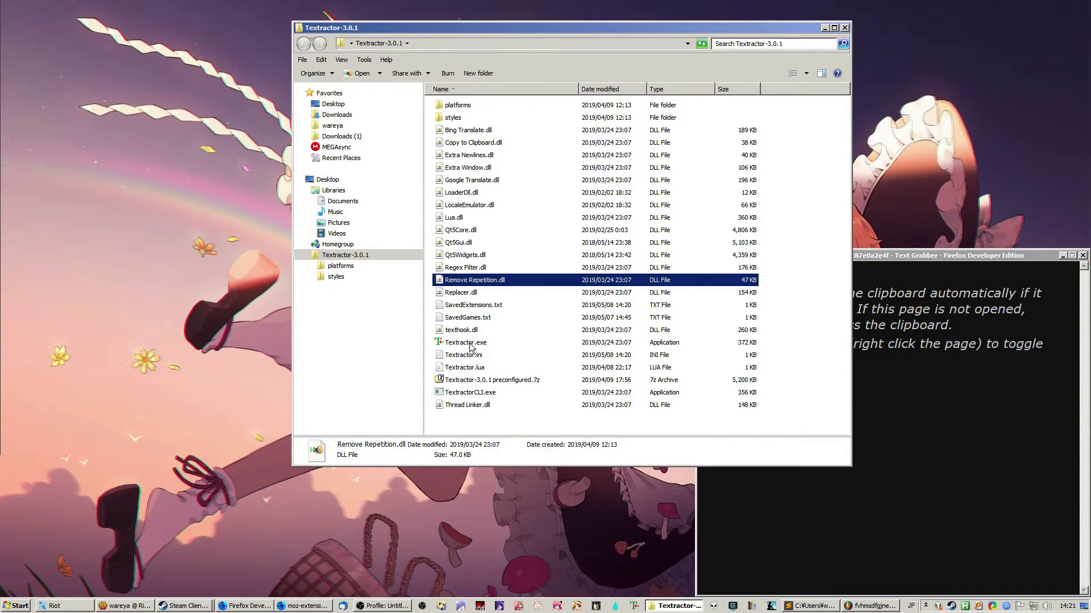
double_click(469, 343)
click(846, 290)
click(858, 96)
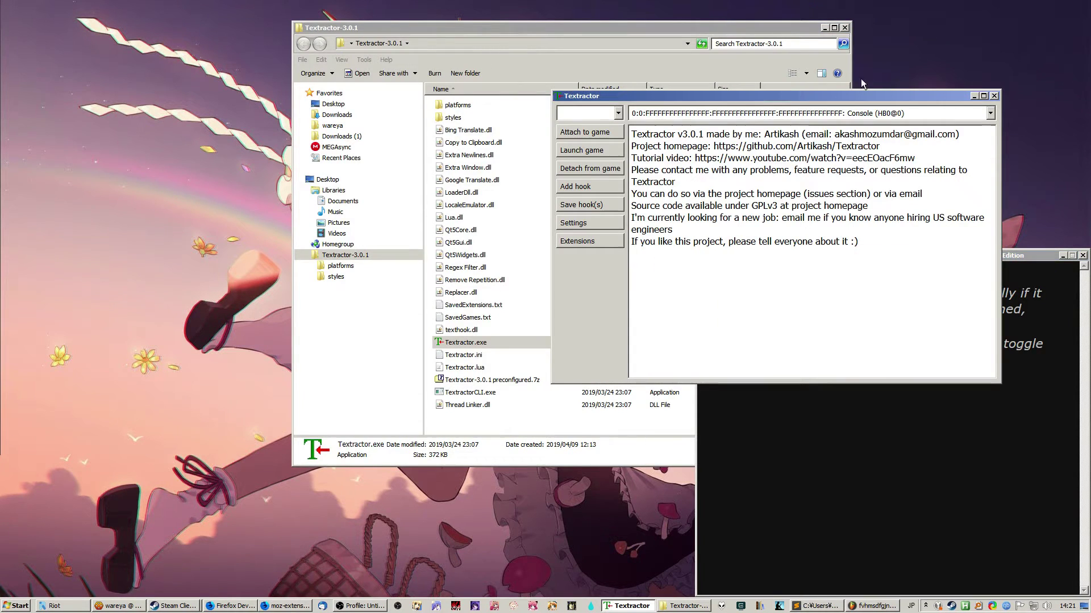
click(824, 27)
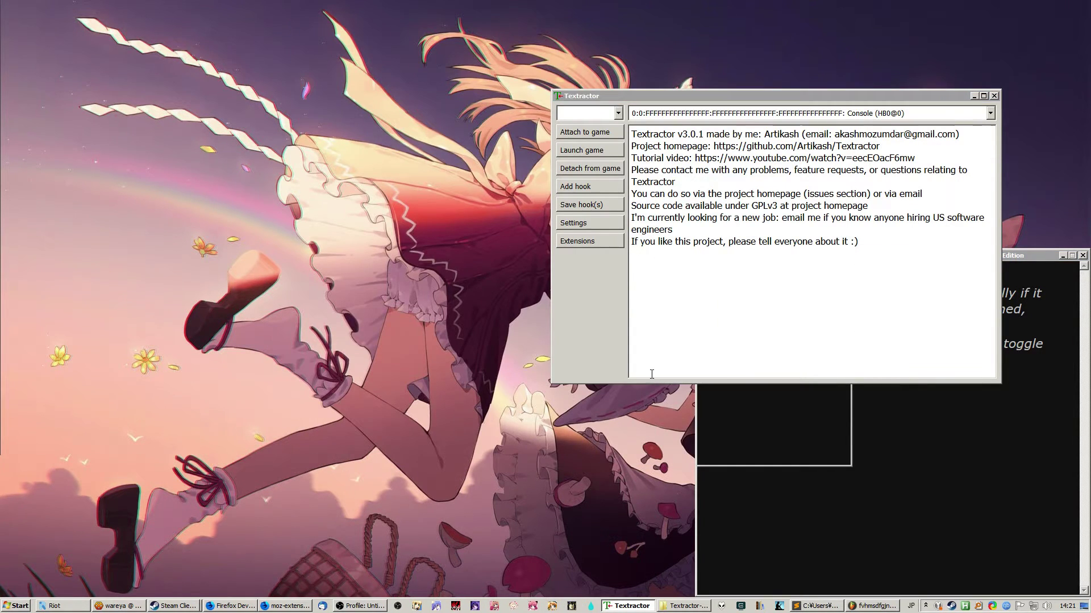
Step: Attach Textractor to the running game process satsukoi.exe
click(591, 131)
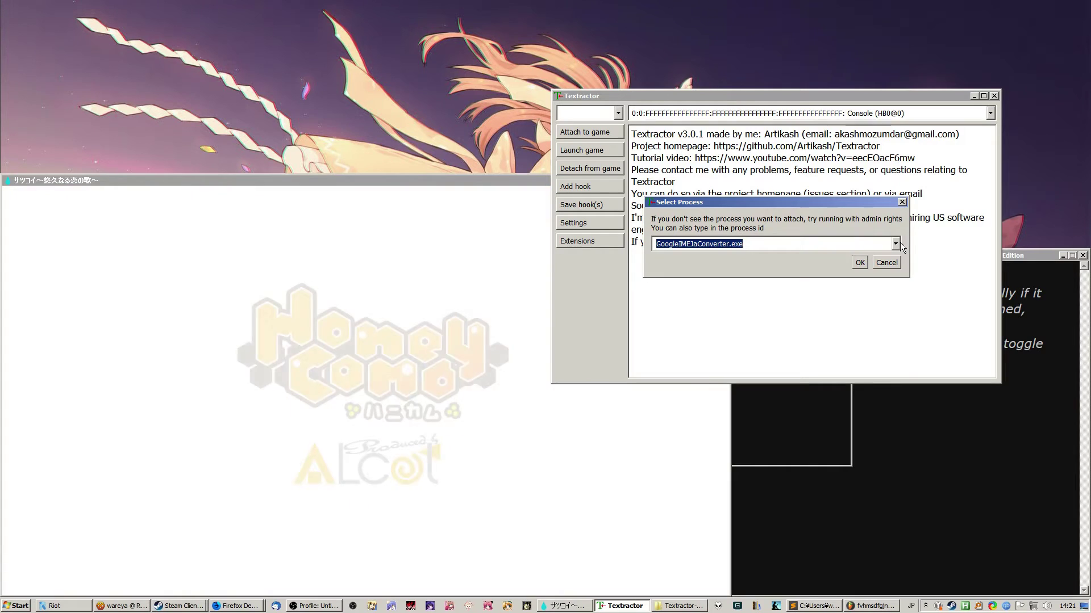
click(897, 243)
click(720, 284)
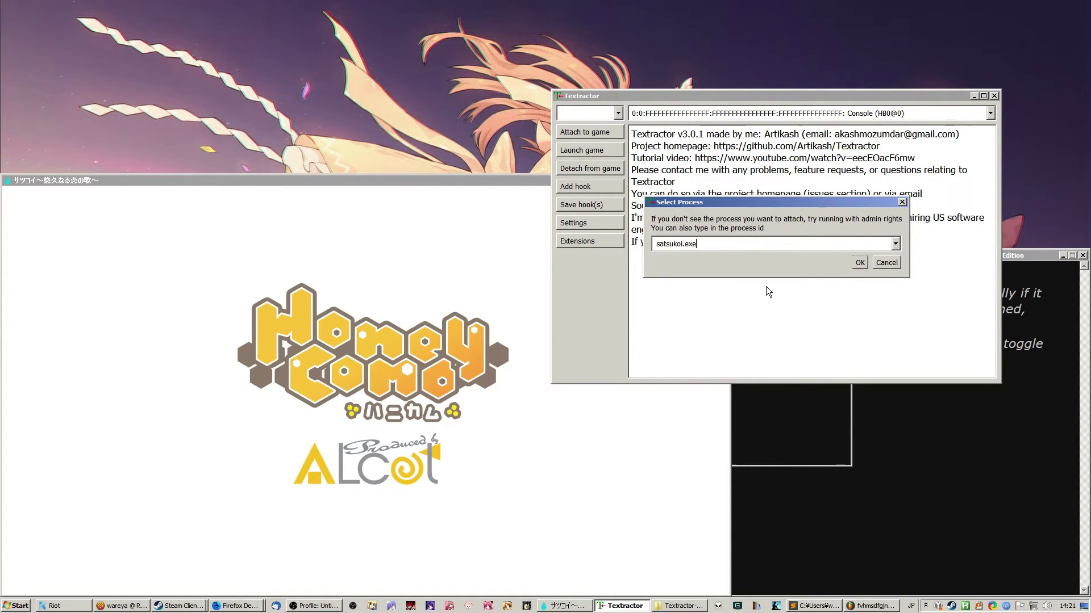
click(864, 261)
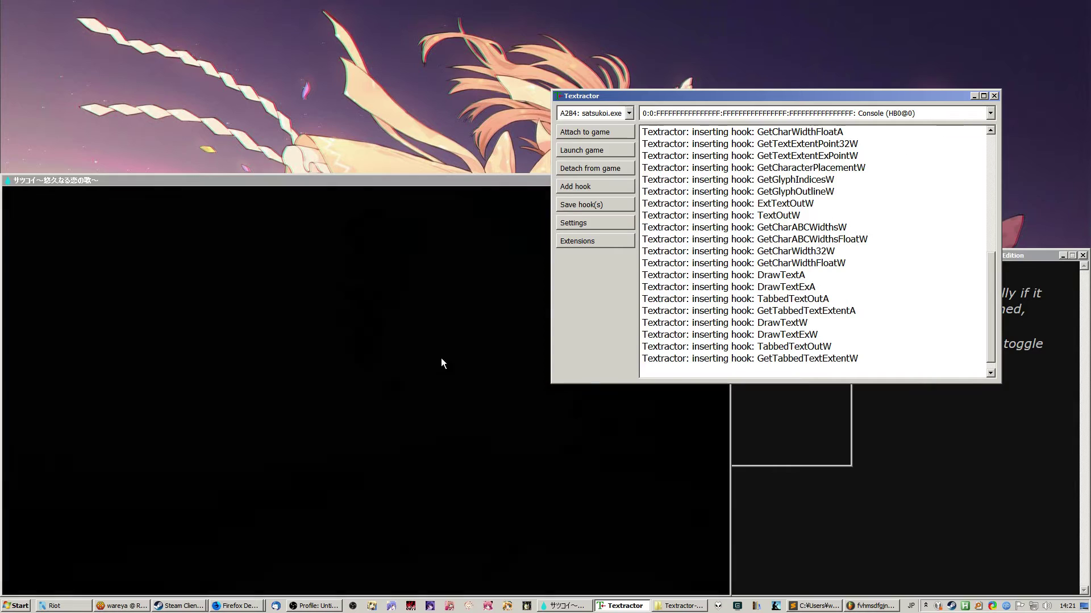
Step: Start the game's first chapter (第一章) and advance the dialogue to the line 僕の妹は泣き虫で。
click(443, 364)
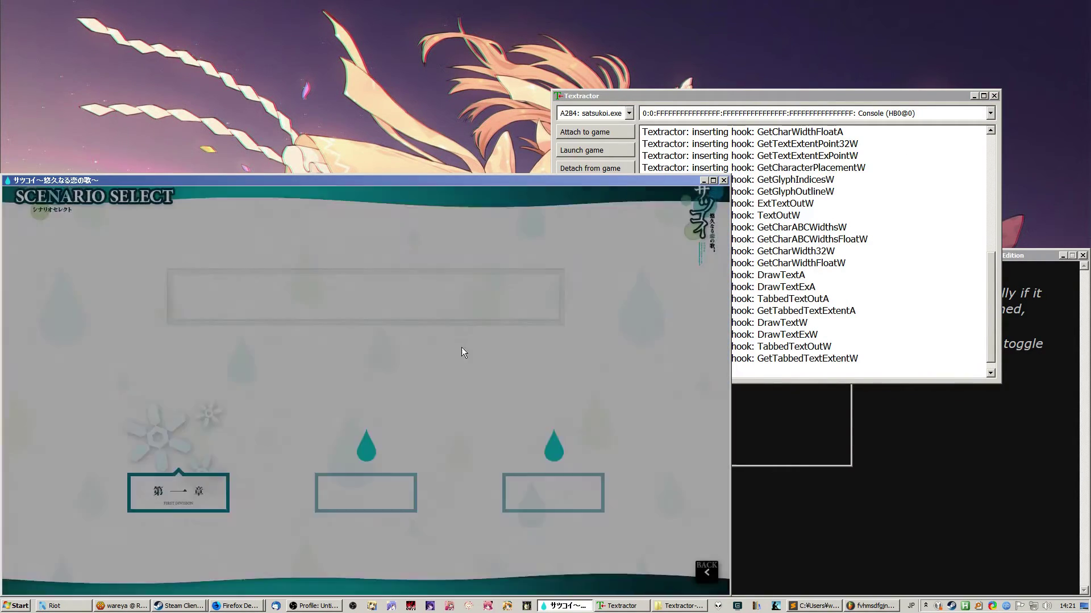
click(182, 494)
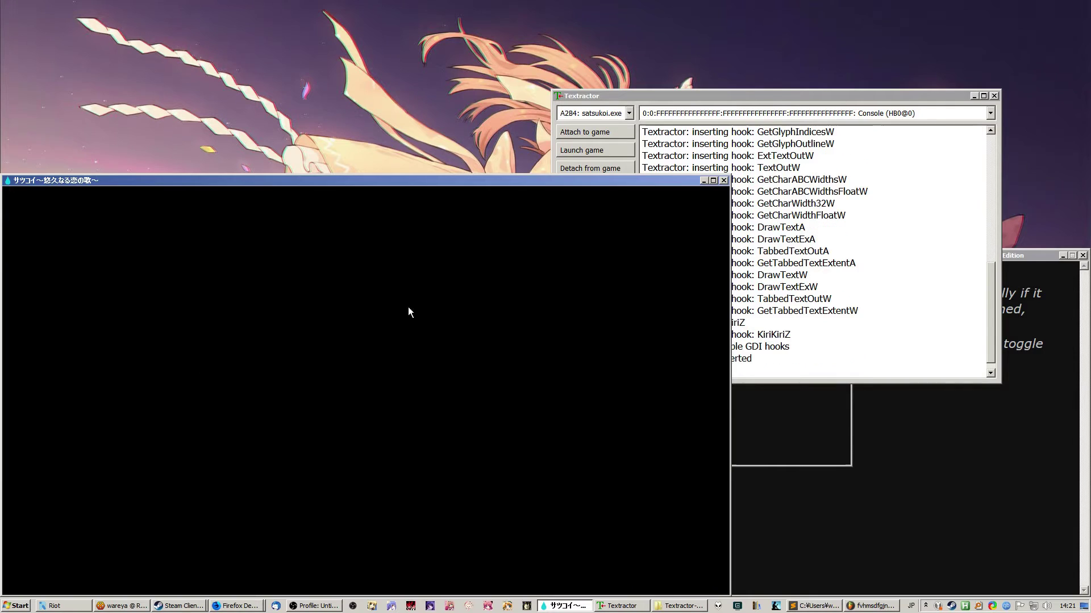
right_click(500, 346)
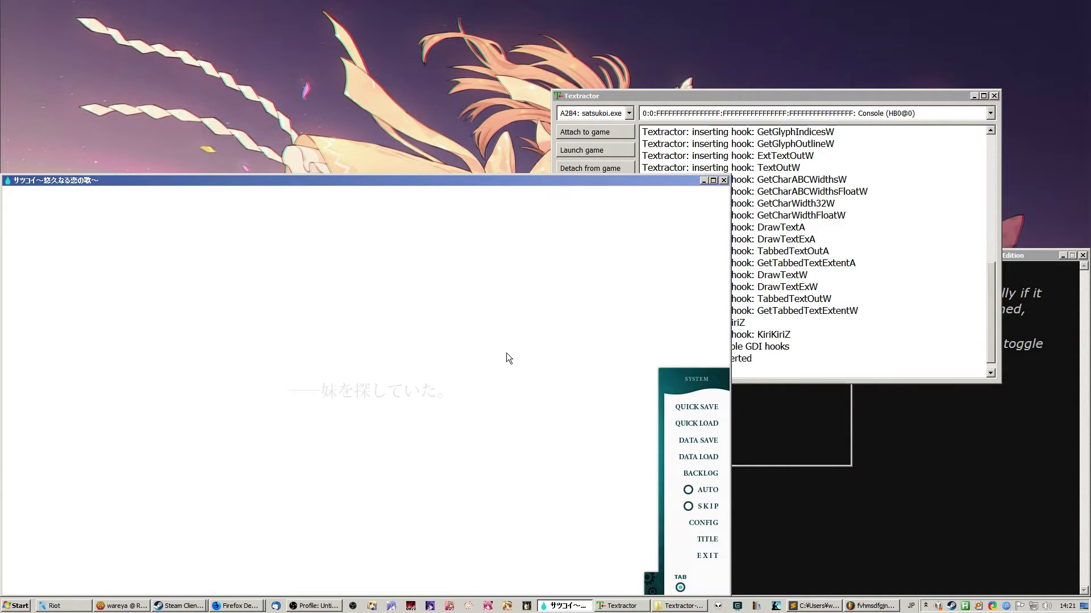
right_click(506, 353)
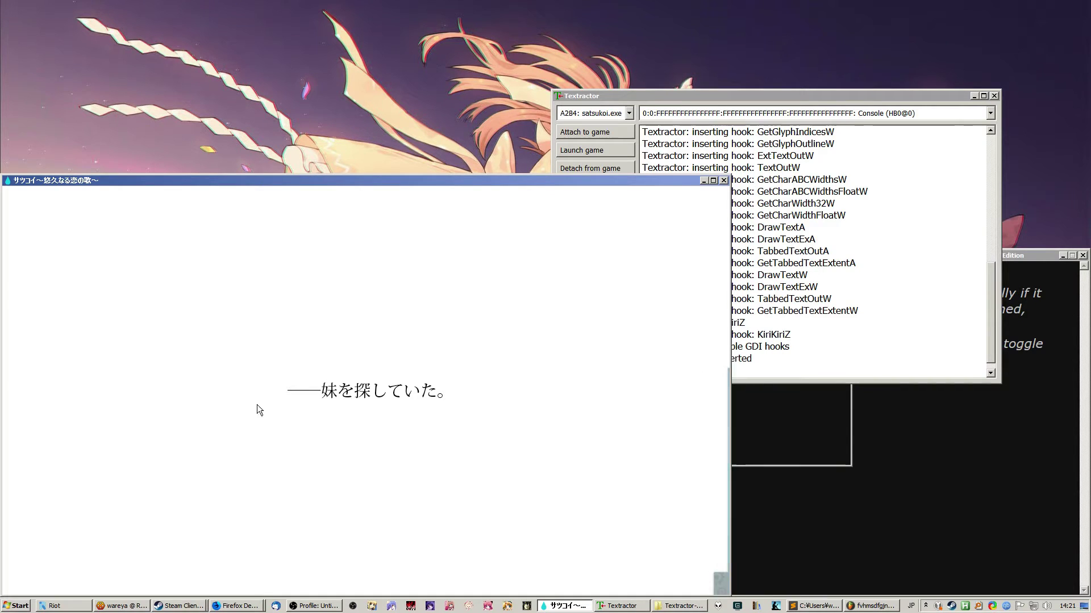
click(329, 406)
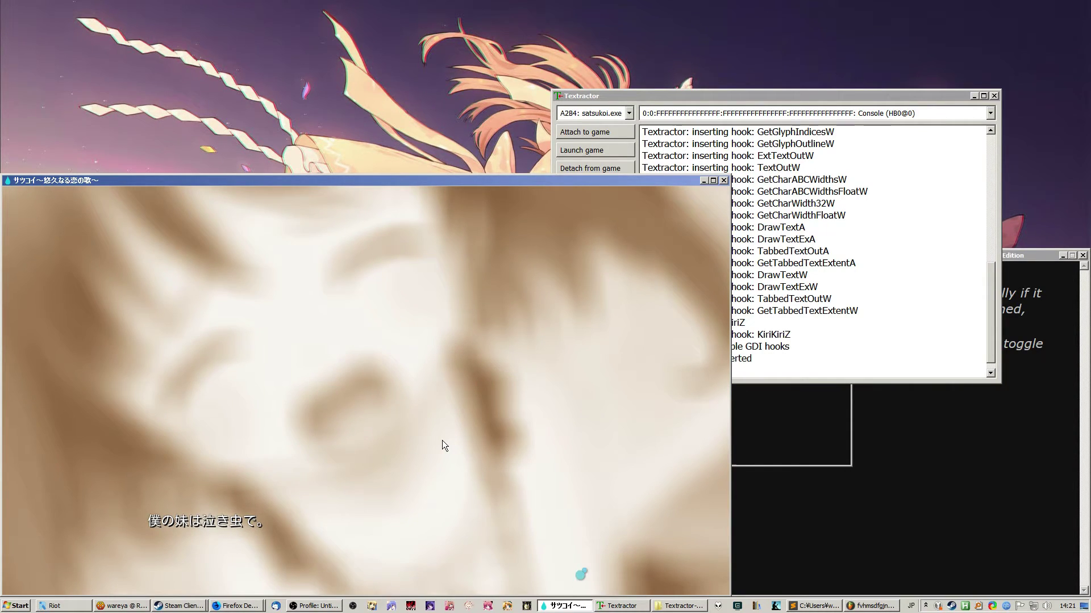
Step: Show the Text Grabber window, switch Textractor to text thread 15 (KiriKiriZ), and reopen the thread list
click(892, 444)
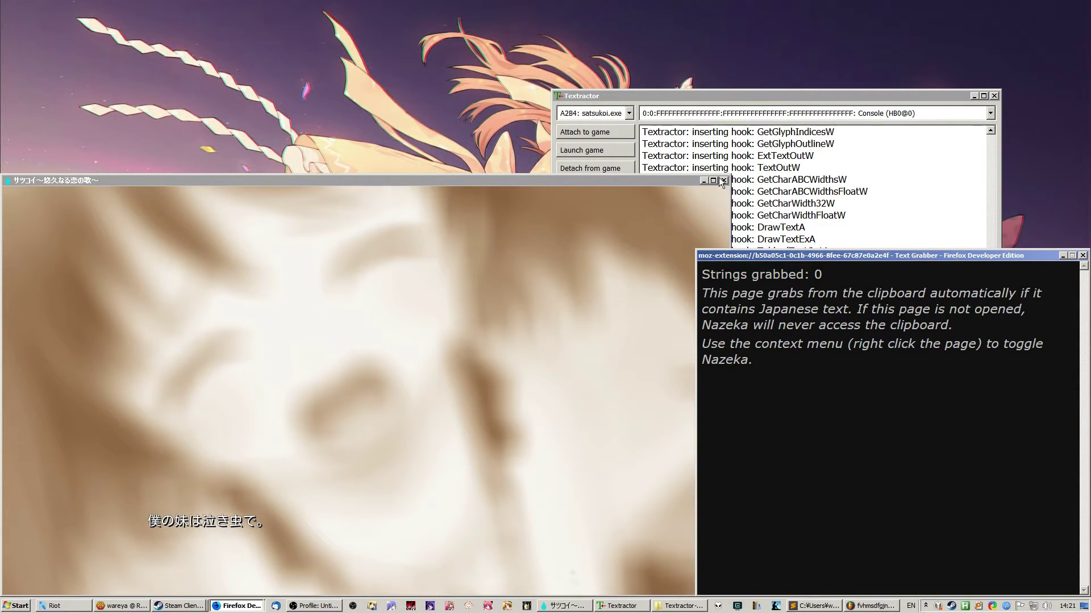
click(902, 180)
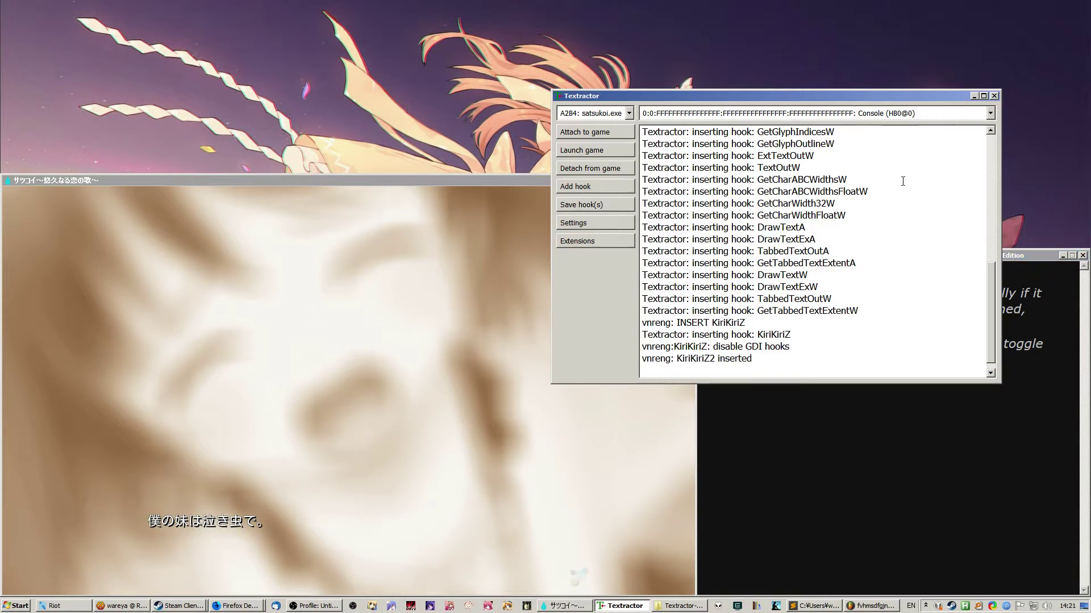
click(791, 114)
click(840, 318)
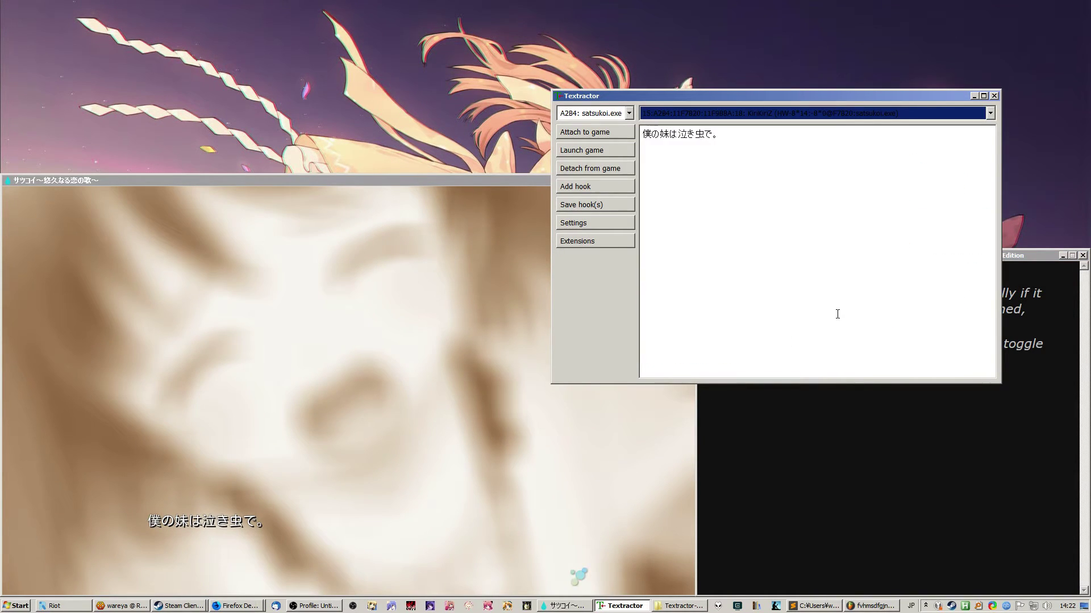
triple_click(825, 165)
click(738, 113)
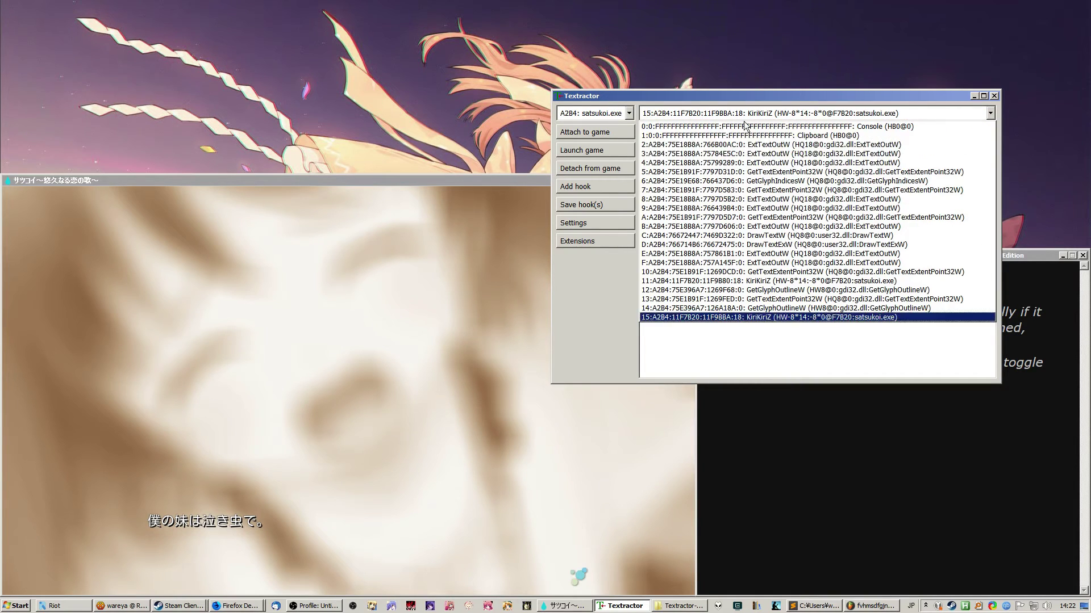
Step: Look through the other entries in Textractor's text thread list and view the output of a GetGlyphOutlineW thread
key(Up)
key(Up)
key(Down)
key(Down)
key(Down)
key(Down)
key(Down)
key(Down)
key(Down)
key(Down)
key(Down)
key(Down)
key(Down)
key(Down)
key(Down)
key(Down)
key(Down)
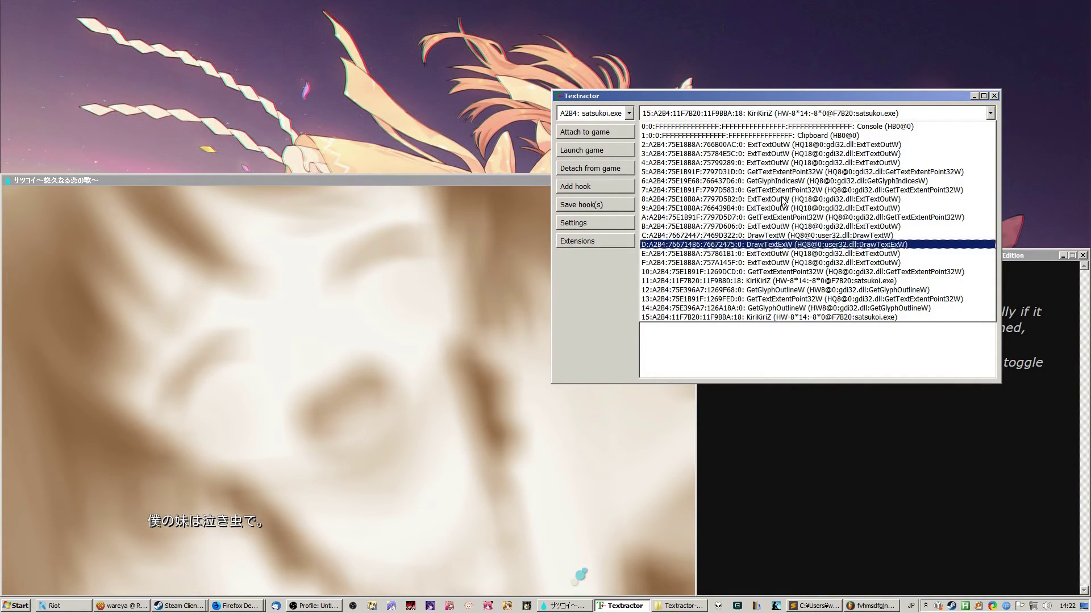
key(Down)
key(Return)
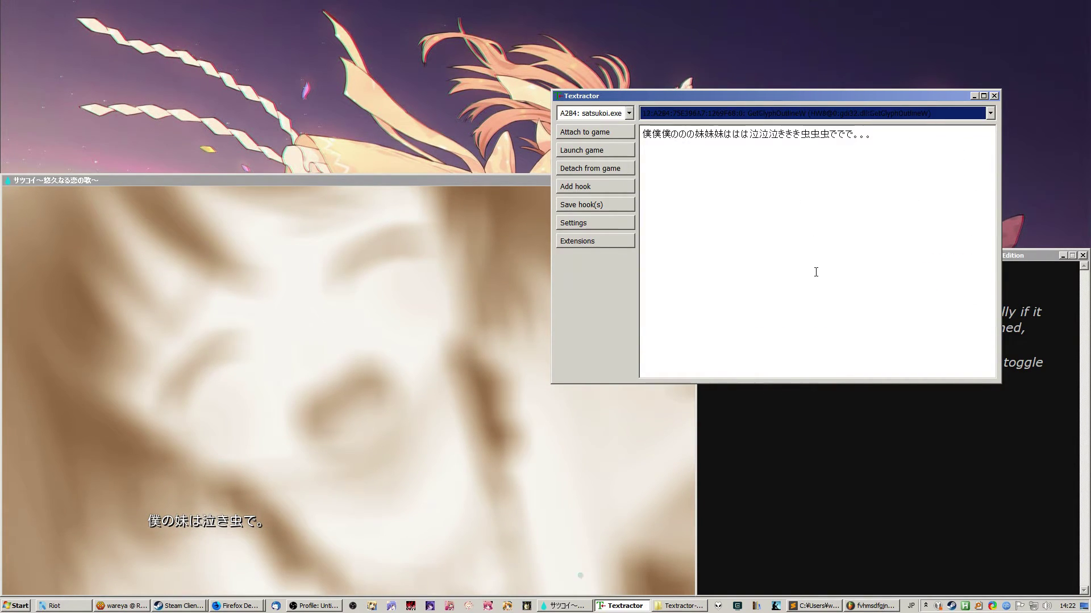
Step: Compare the output of neighbouring threads, return to text thread 15 (KiriKiriZ), and select its line 僕の妹は泣き虫で。
key(Down)
key(Up)
key(Up)
key(Up)
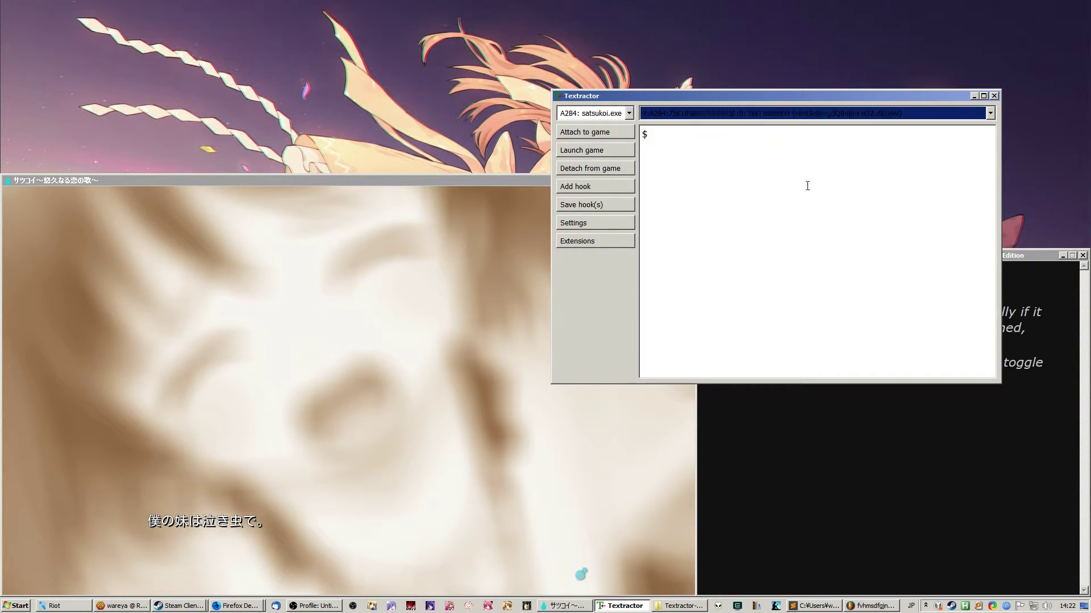
key(Down)
key(Down)
key(Down)
key(Down)
key(Down)
click(854, 193)
drag(753, 141, 588, 123)
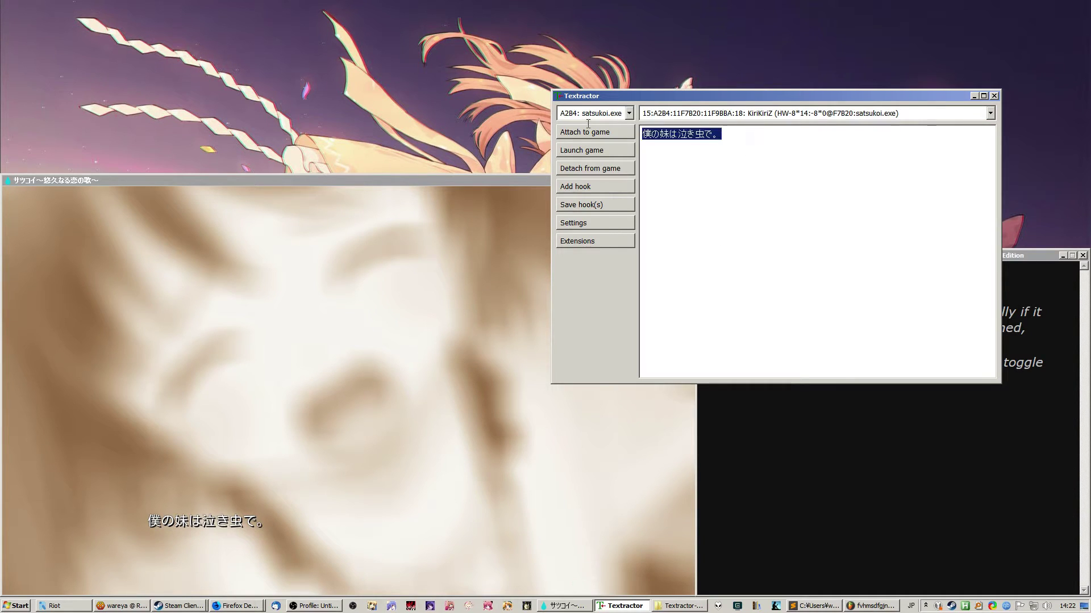
Step: Check the Text Grabber page and the Copy to Clipboard entry in Textractor's extensions, and close the extensions list
click(794, 447)
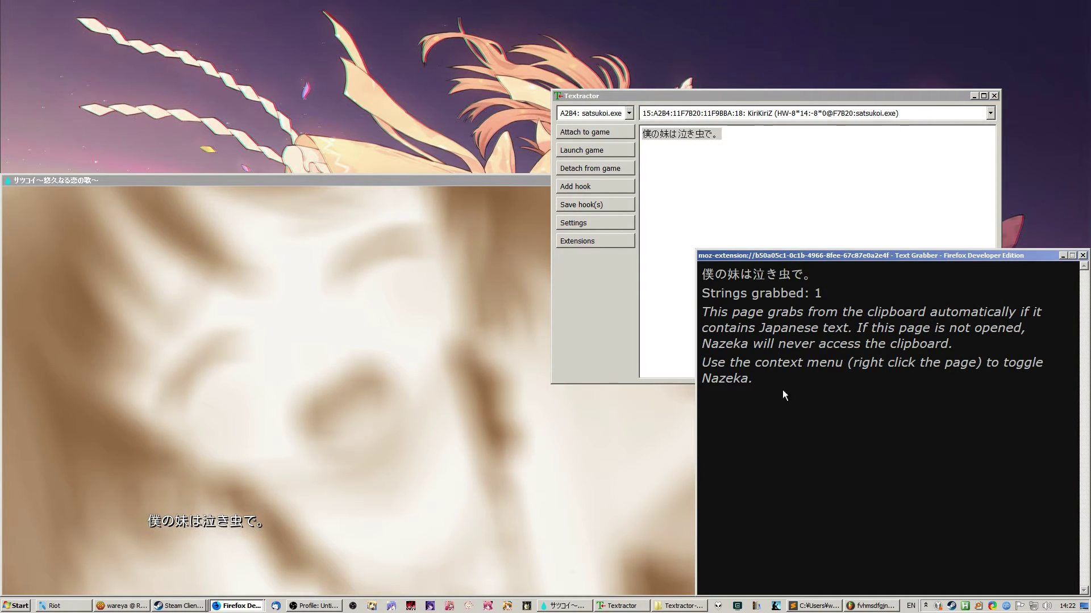
click(581, 240)
click(697, 169)
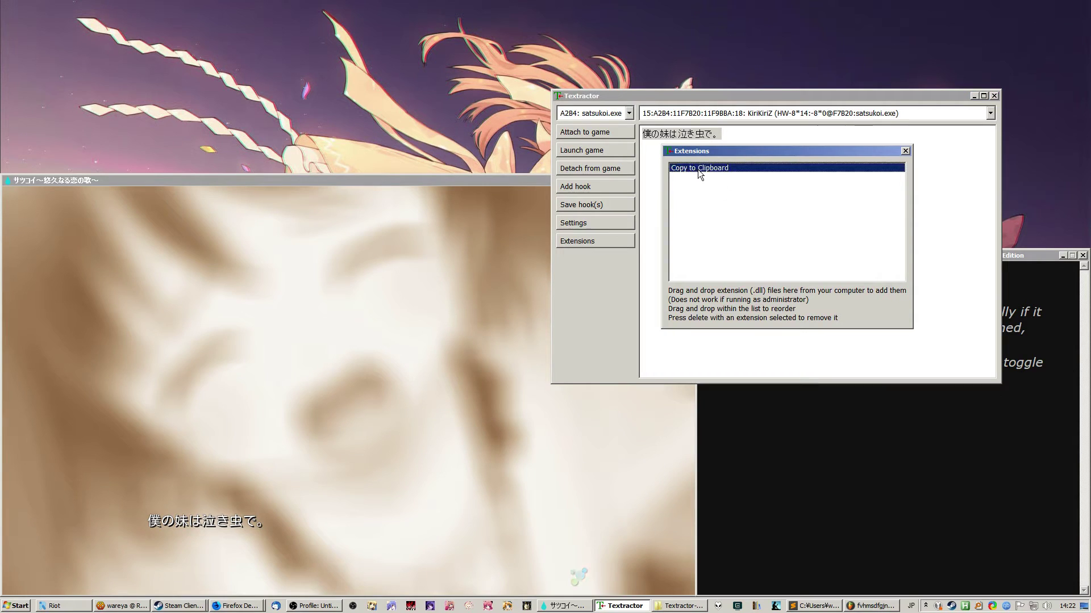
click(905, 151)
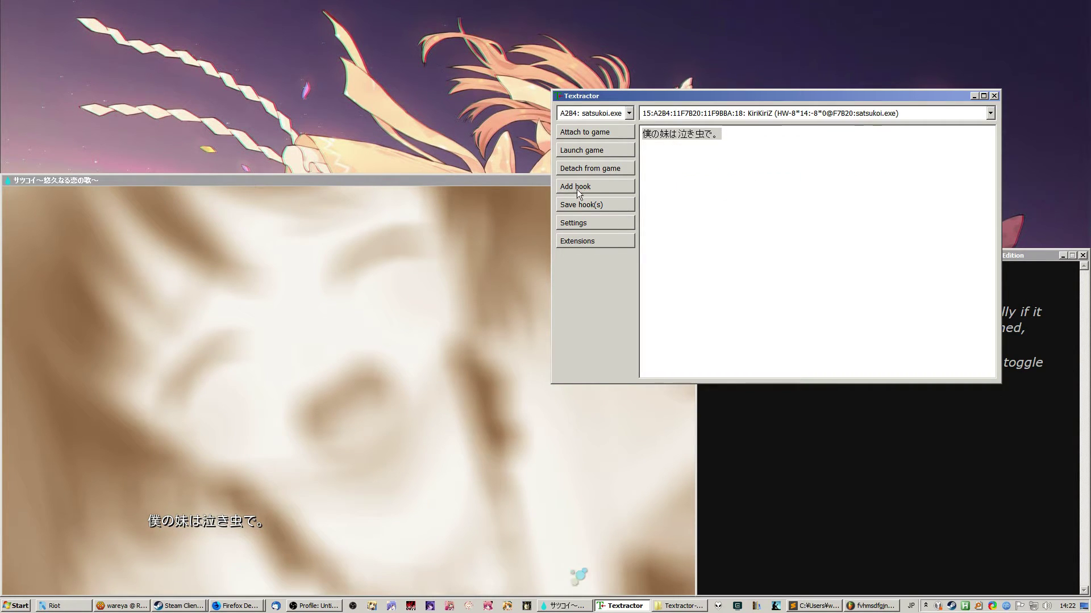
click(749, 162)
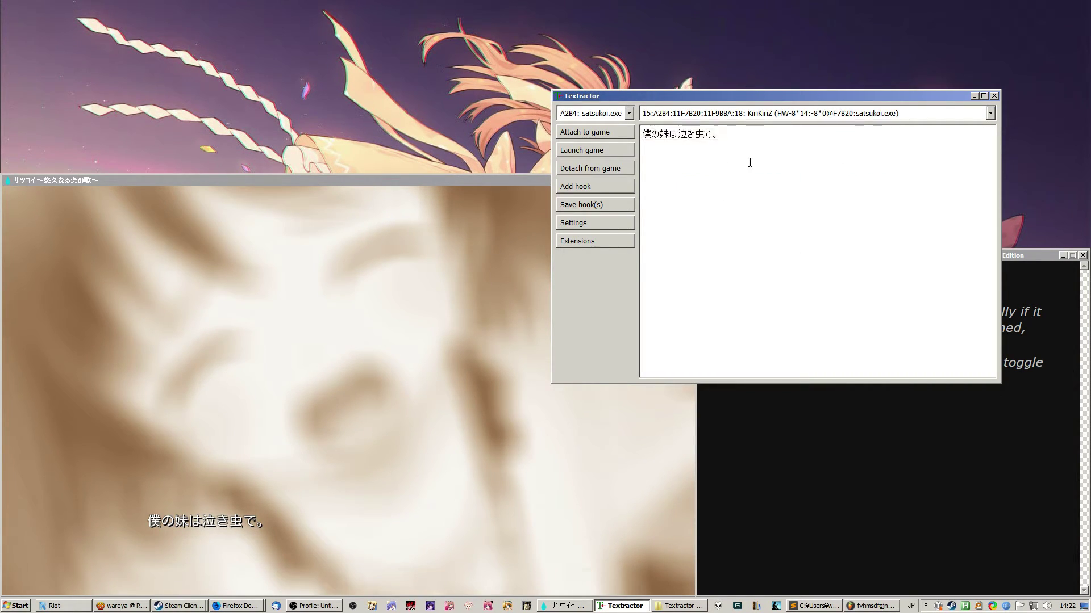
Step: Toggle Nazeka on the Text Grabber page
click(747, 412)
right_click(764, 275)
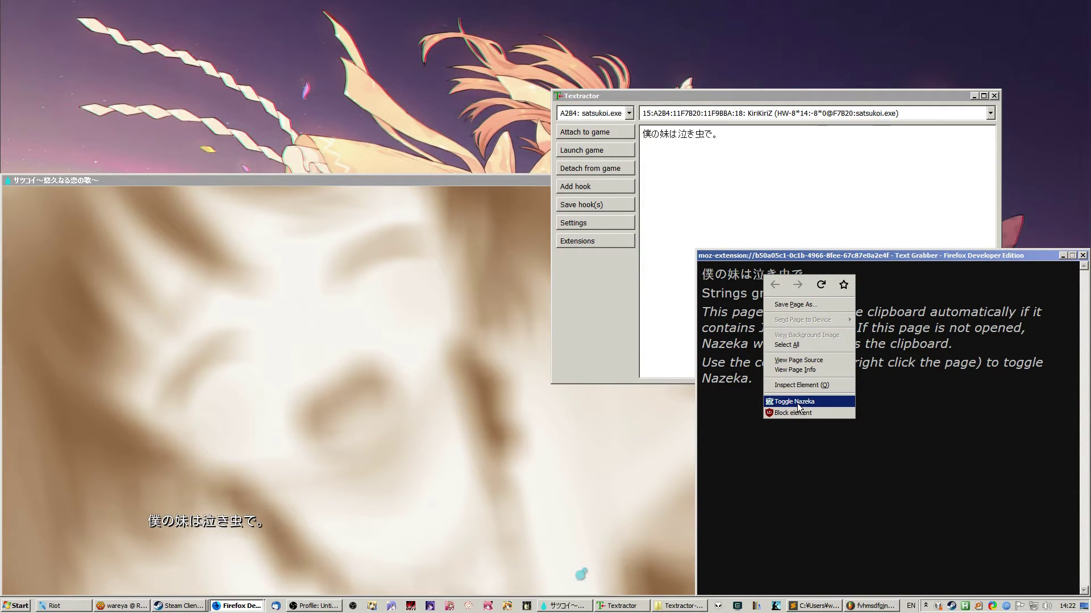
click(797, 402)
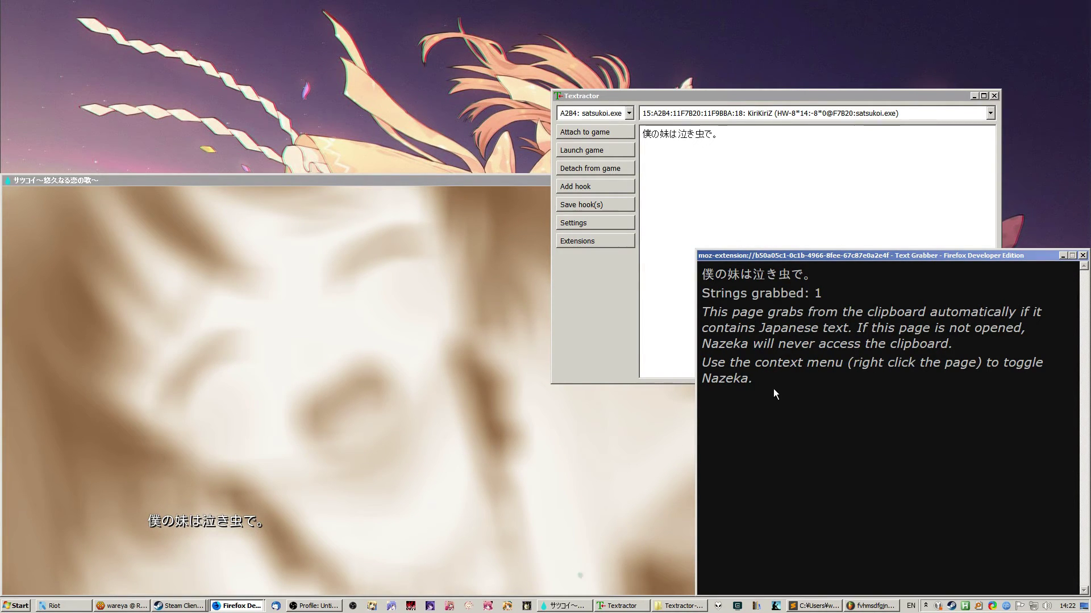
right_click(752, 334)
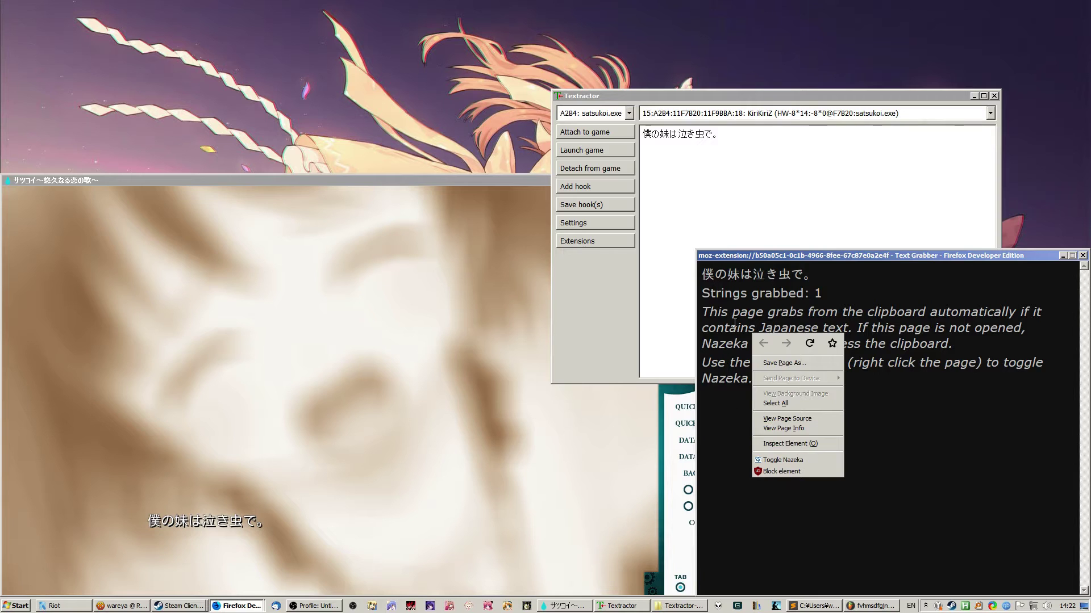
click(734, 282)
Step: Minimize Textractor and resize the Text Grabber window to sit beside the game window at the same height
click(682, 348)
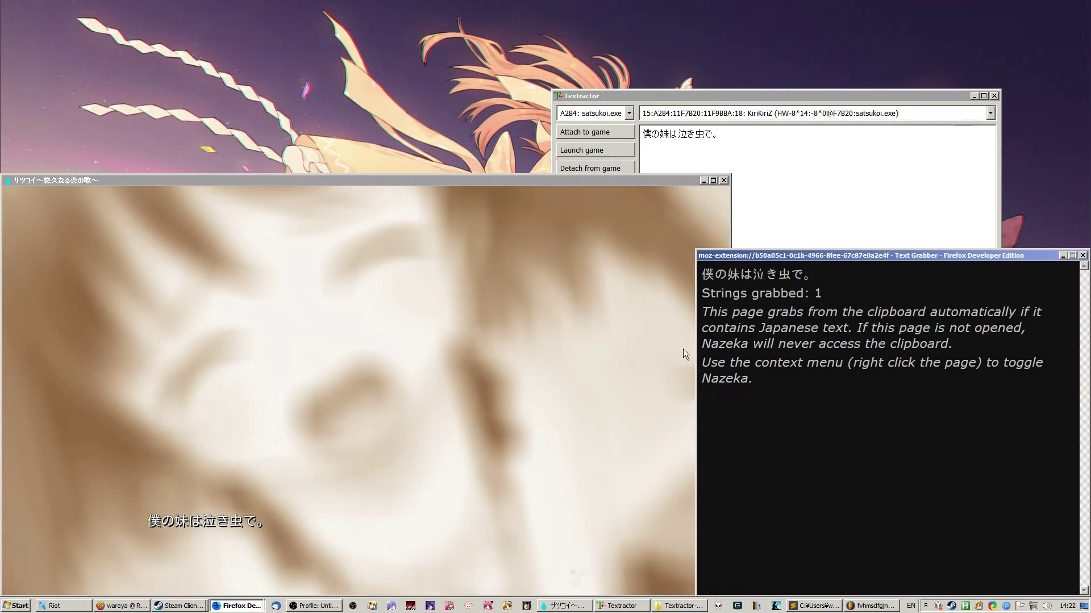
drag(697, 350, 733, 354)
click(974, 96)
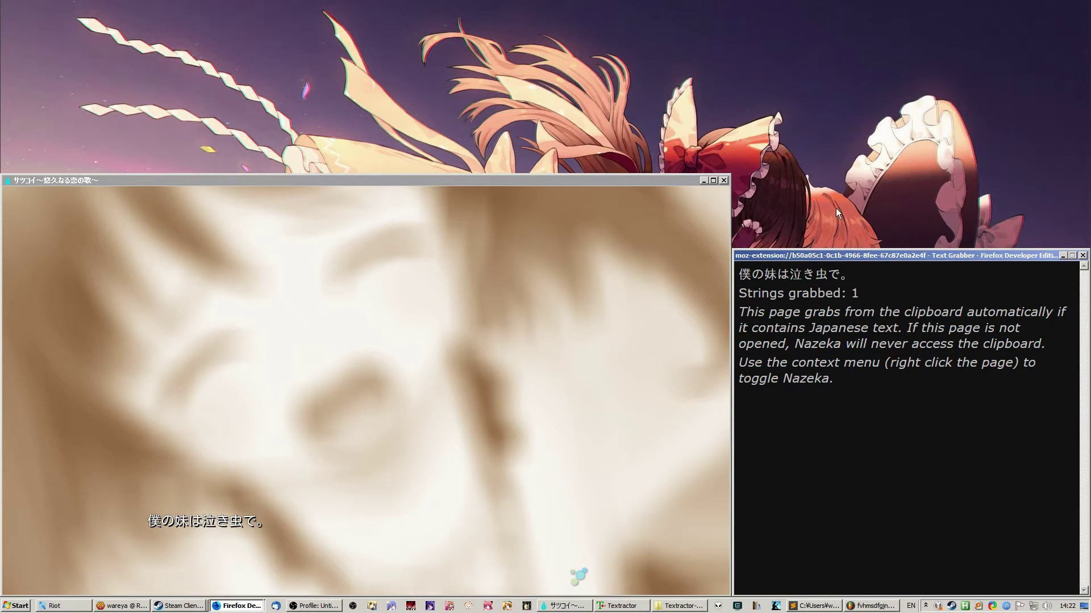
mouse_move(744, 275)
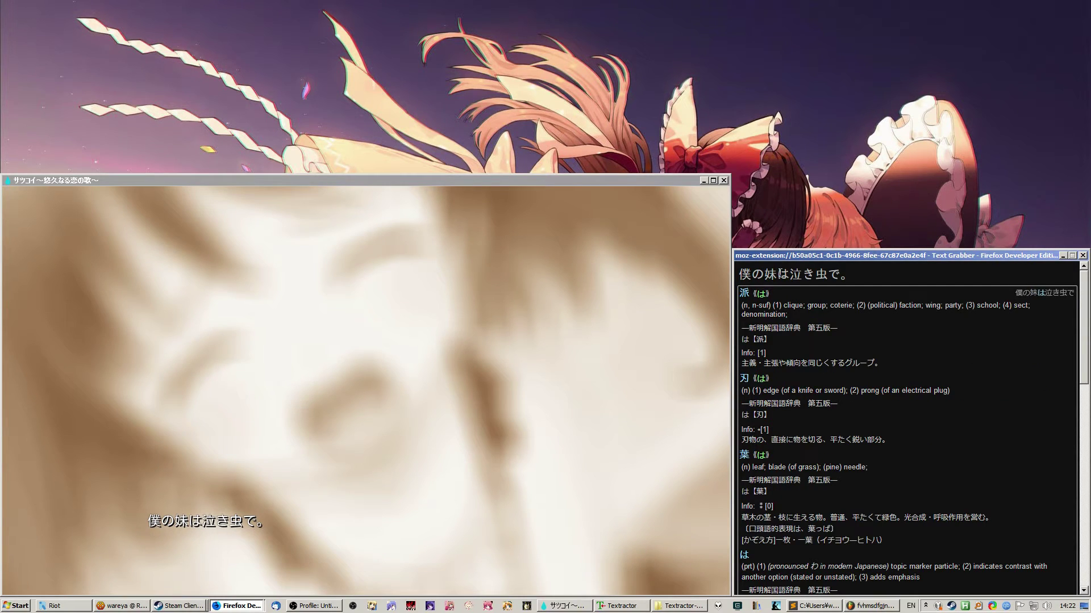
drag(783, 250, 798, 175)
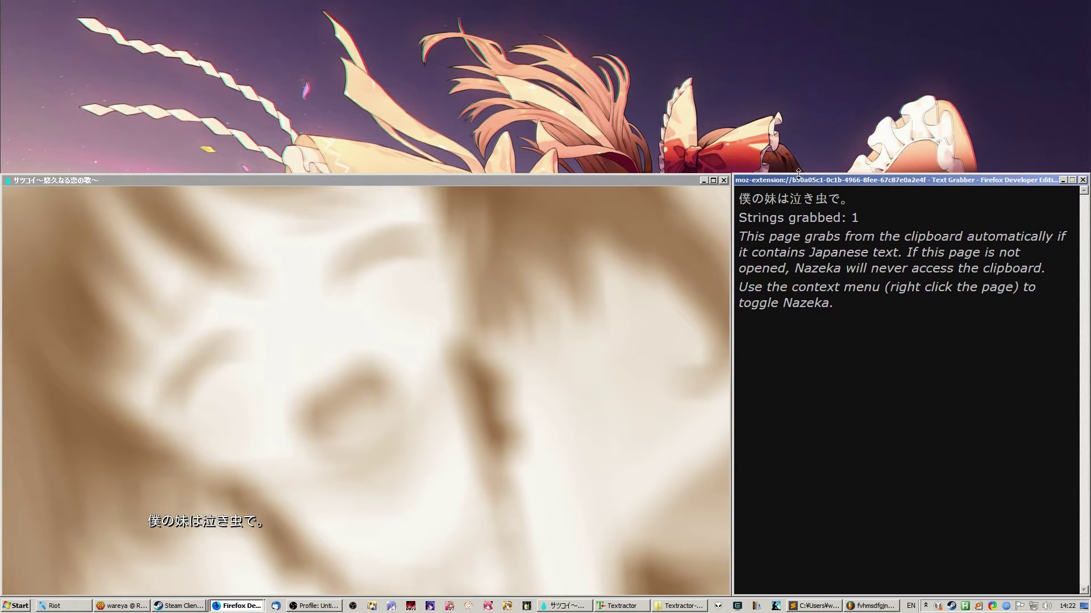
Step: Look up the particle は in the grabbed line with Nazeka and read through its dictionary entries
mouse_move(784, 199)
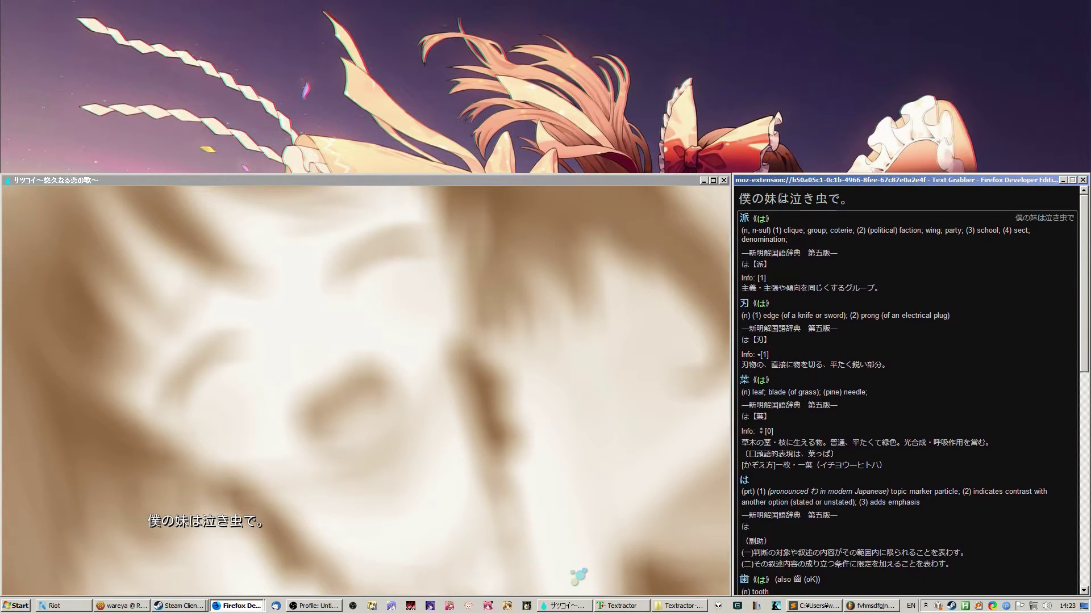
scroll(777, 200, down, 10)
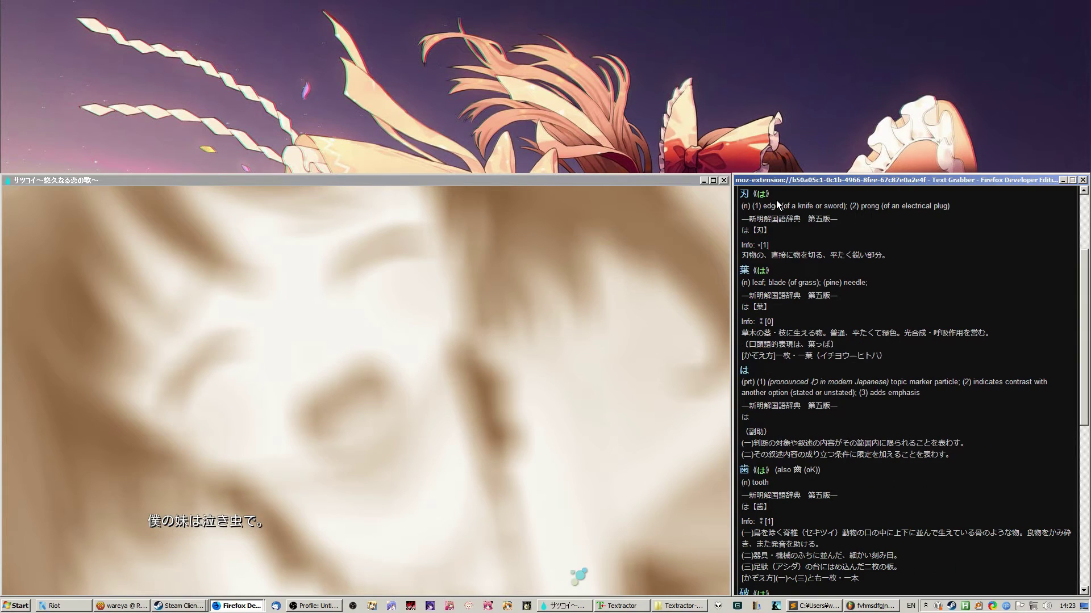
scroll(776, 200, up, 10)
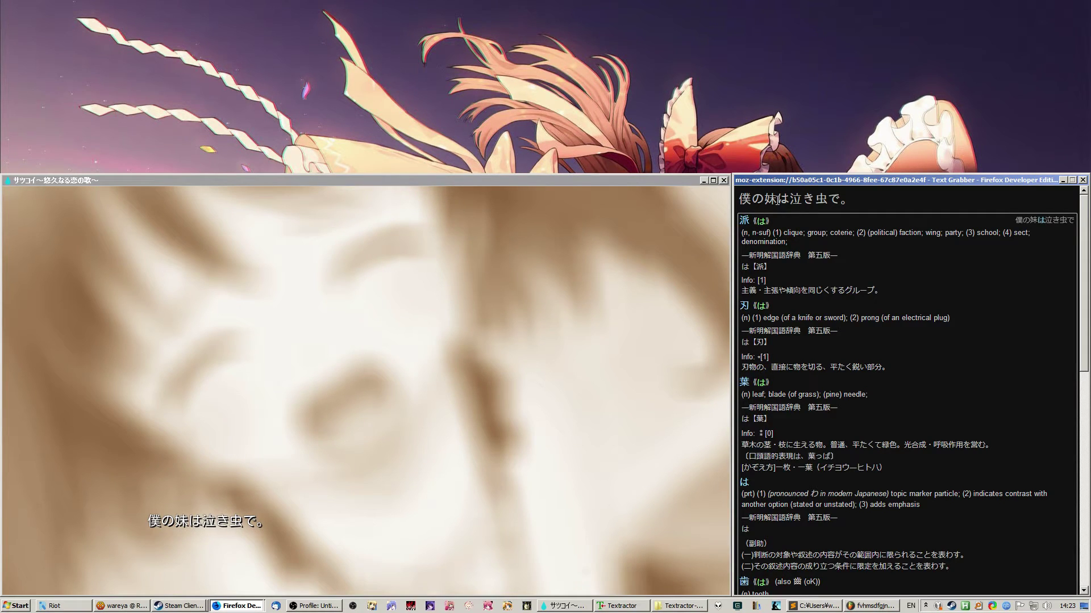
Step: Advance the game to the line いつもいつも、泣いていた。 and look up いつもいつも and 泣いていた in Text Grabber
click(533, 277)
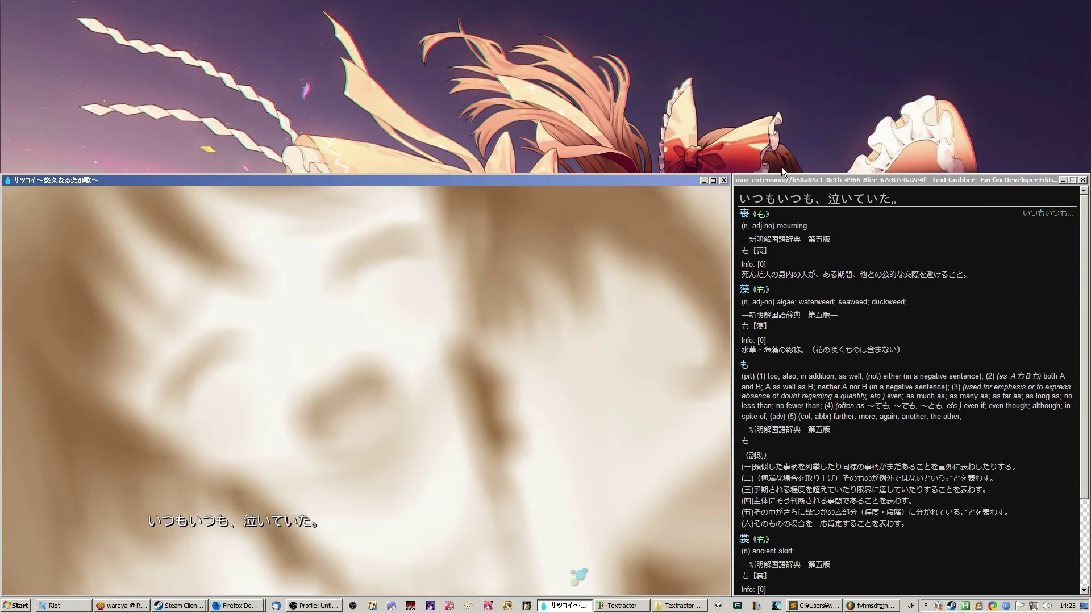
click(813, 202)
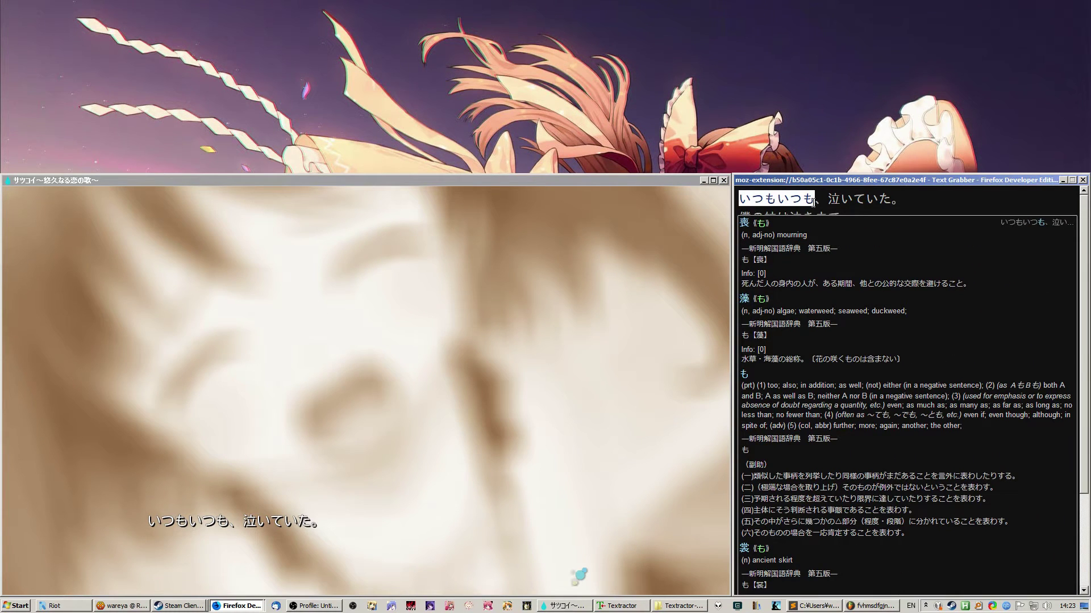
mouse_move(775, 201)
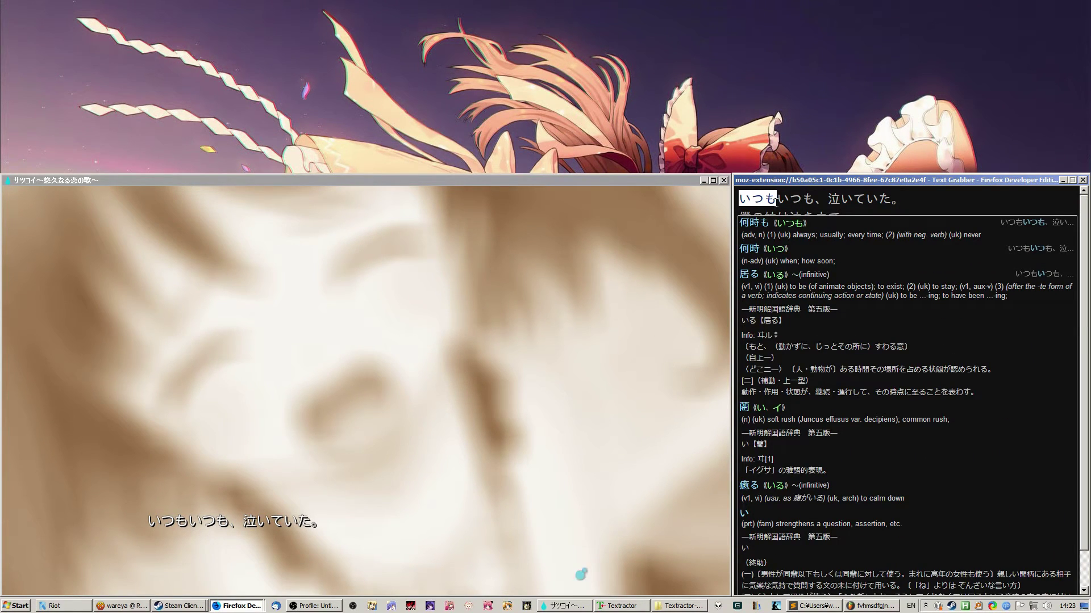
mouse_move(741, 200)
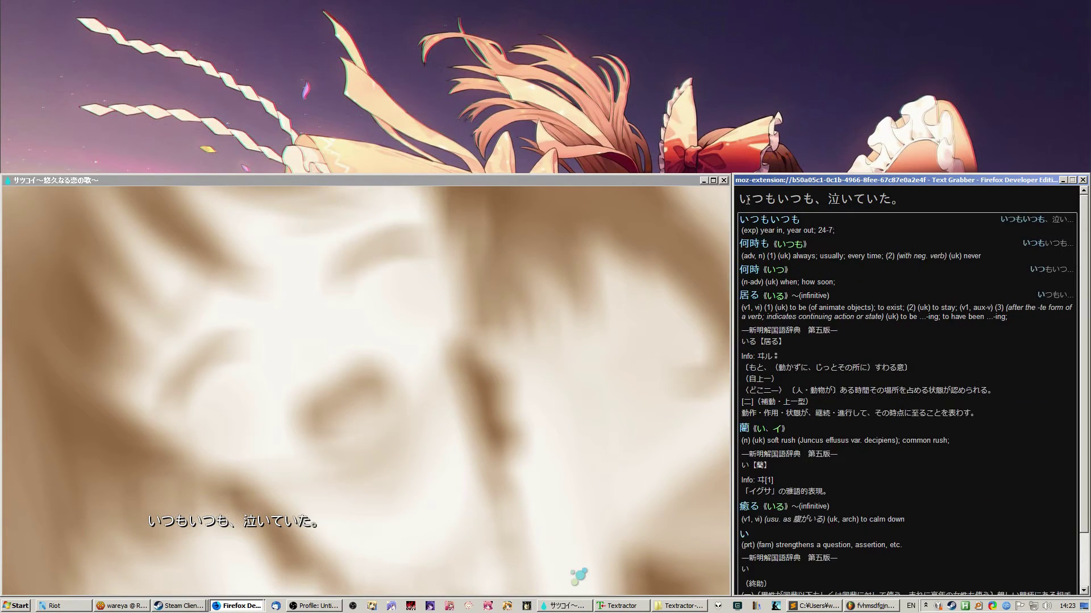
mouse_move(833, 199)
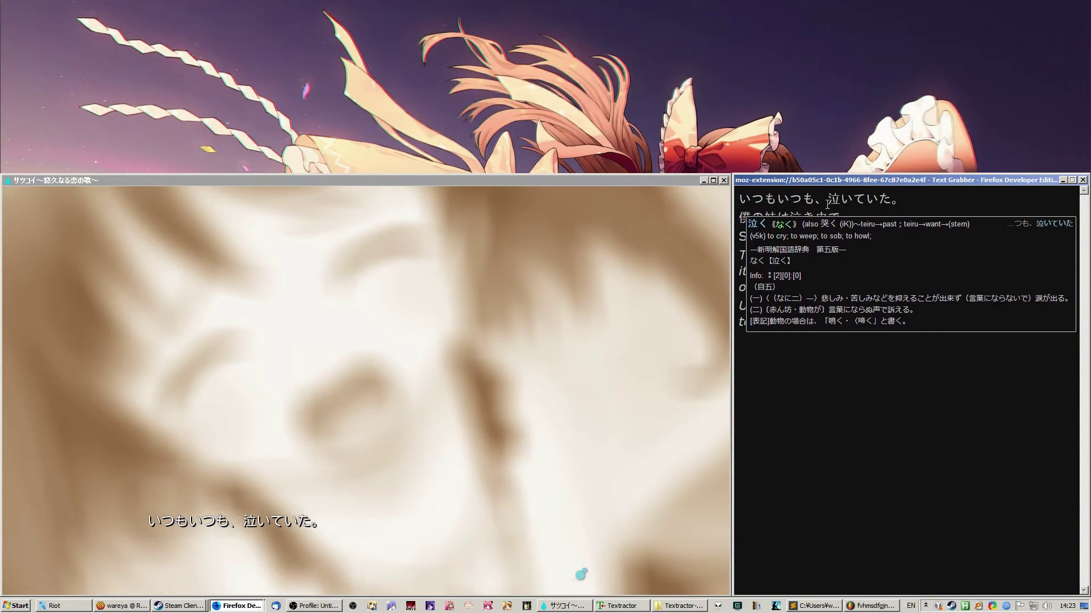
mouse_move(741, 219)
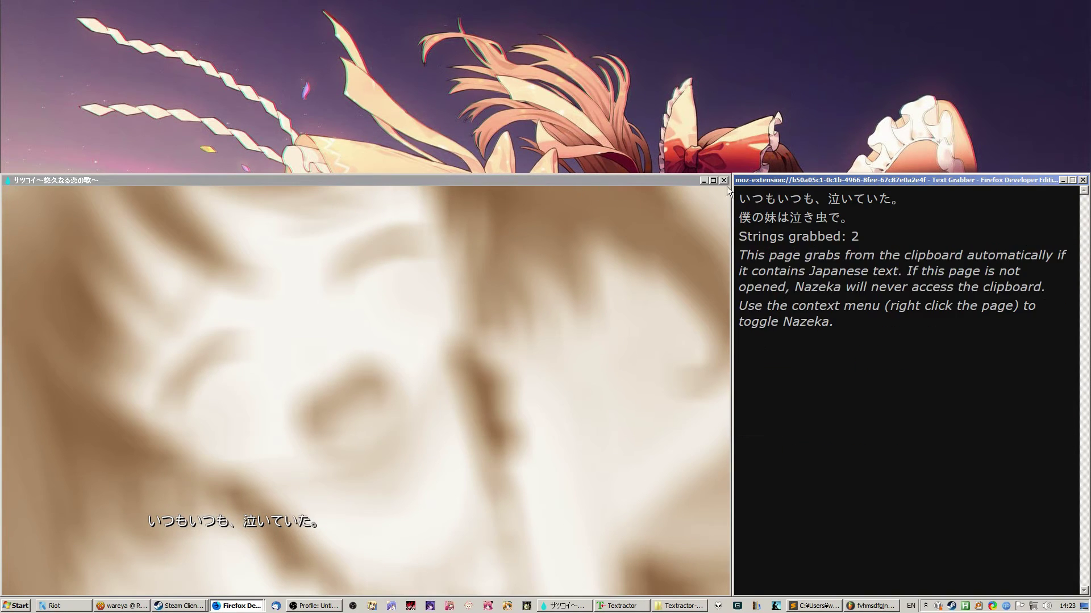
Step: Open and close the game's backlog, and look up words such as 虫 in the grabbed line 僕の妹は泣き虫で。
click(634, 175)
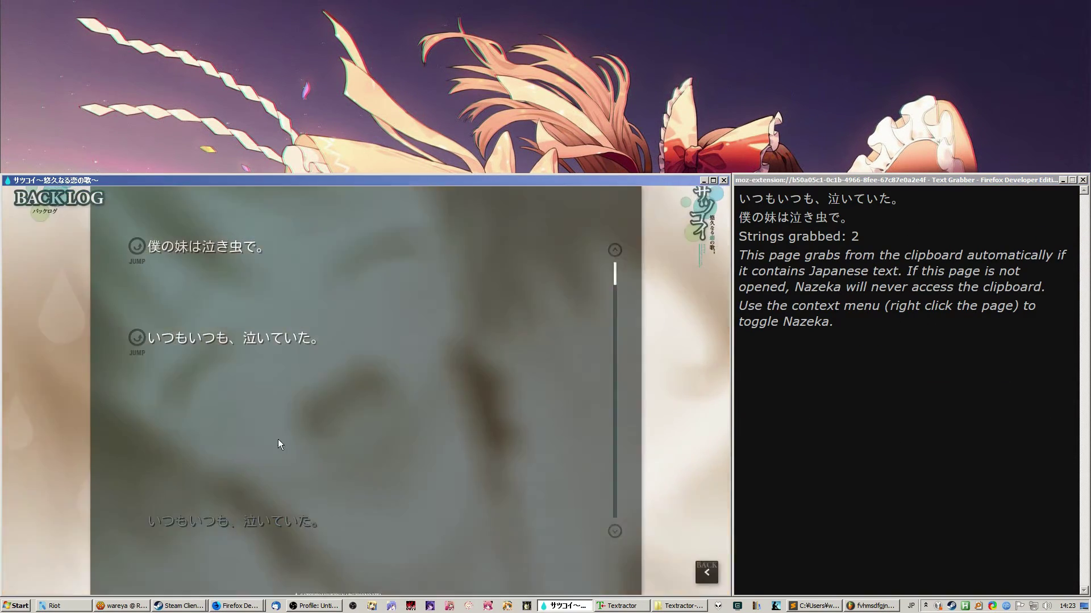
scroll(278, 439, up, 1)
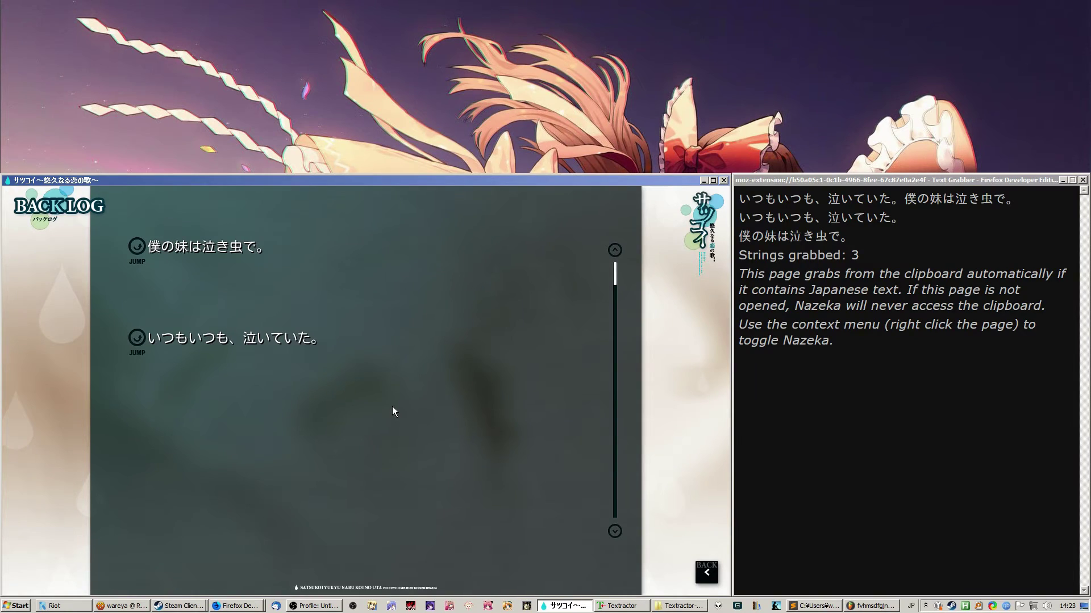
scroll(392, 410, down, 1)
click(752, 231)
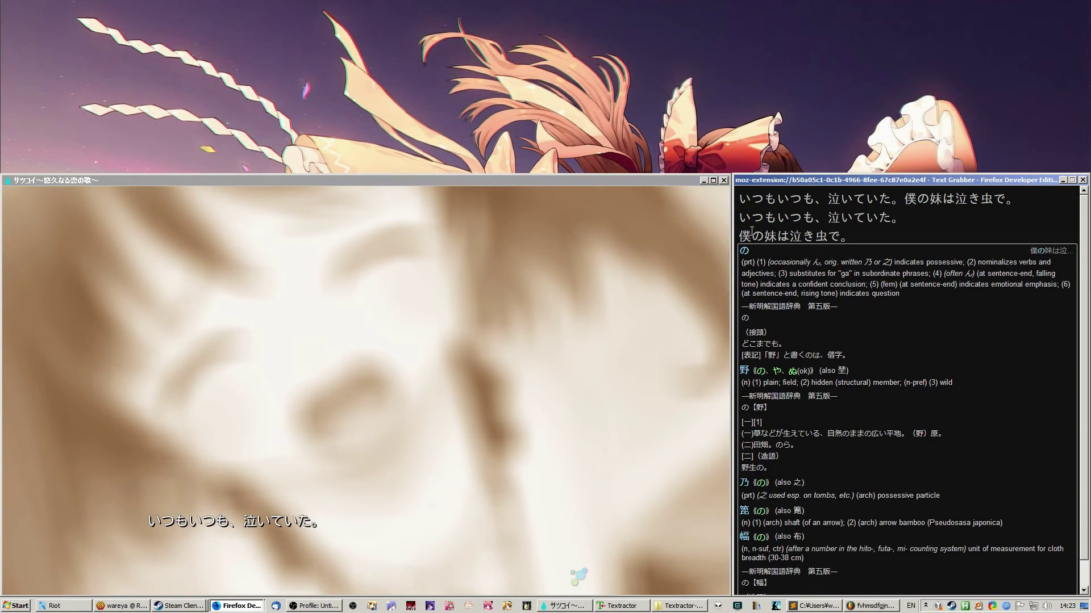
mouse_move(777, 231)
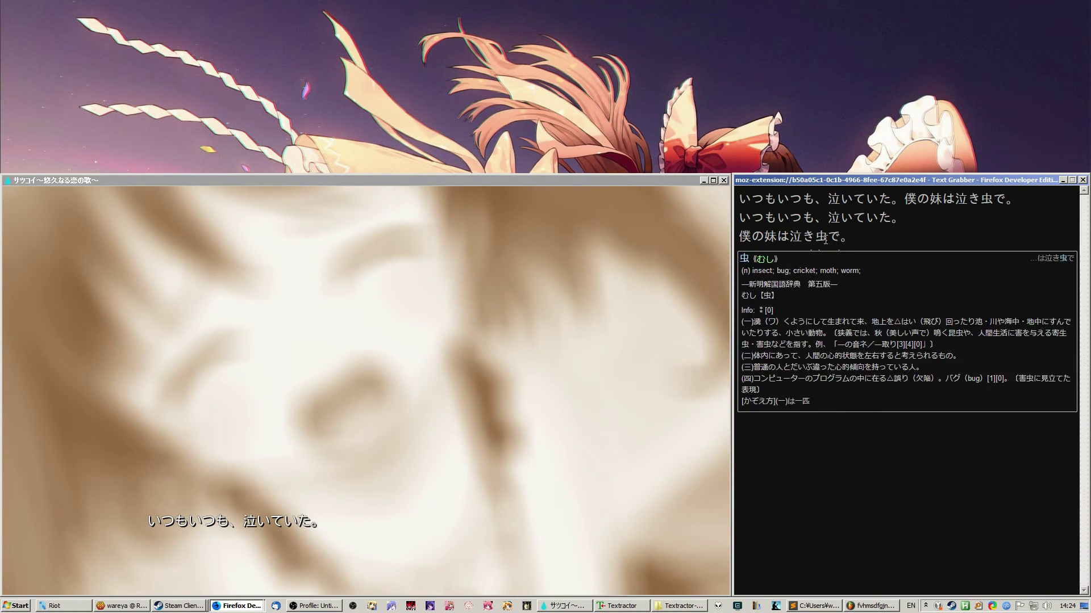
Step: Advance the game to the line beginning だから、僕が致命傷を負った and copy the word 致命傷 from Text Grabber
click(615, 180)
click(523, 258)
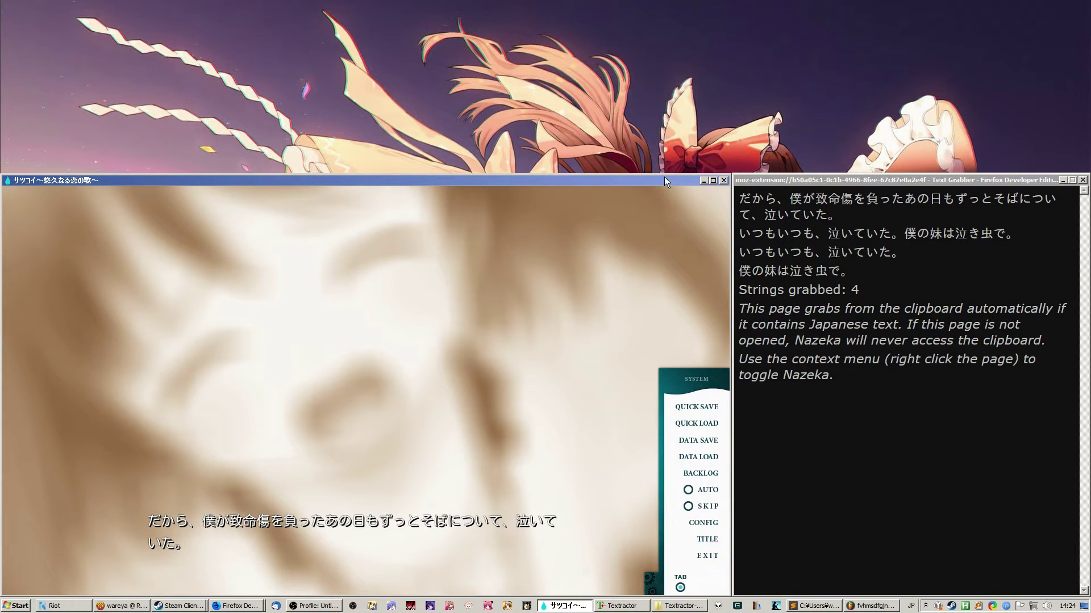
mouse_move(798, 198)
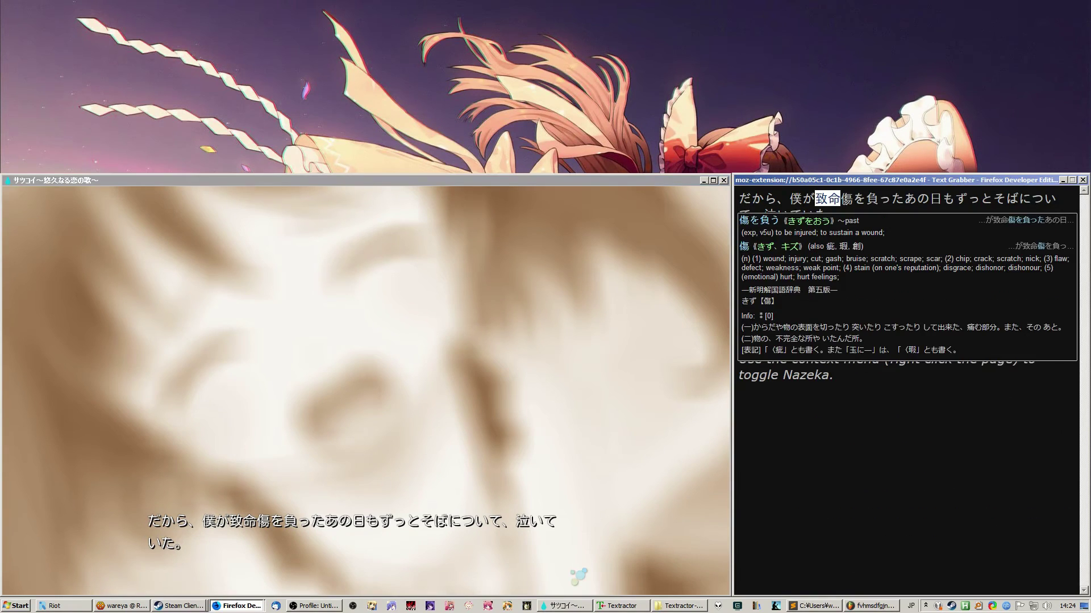
Step: Switch to the main Firefox window, search Jisho for 致命傷, minimize the browser, and return to the game
click(248, 606)
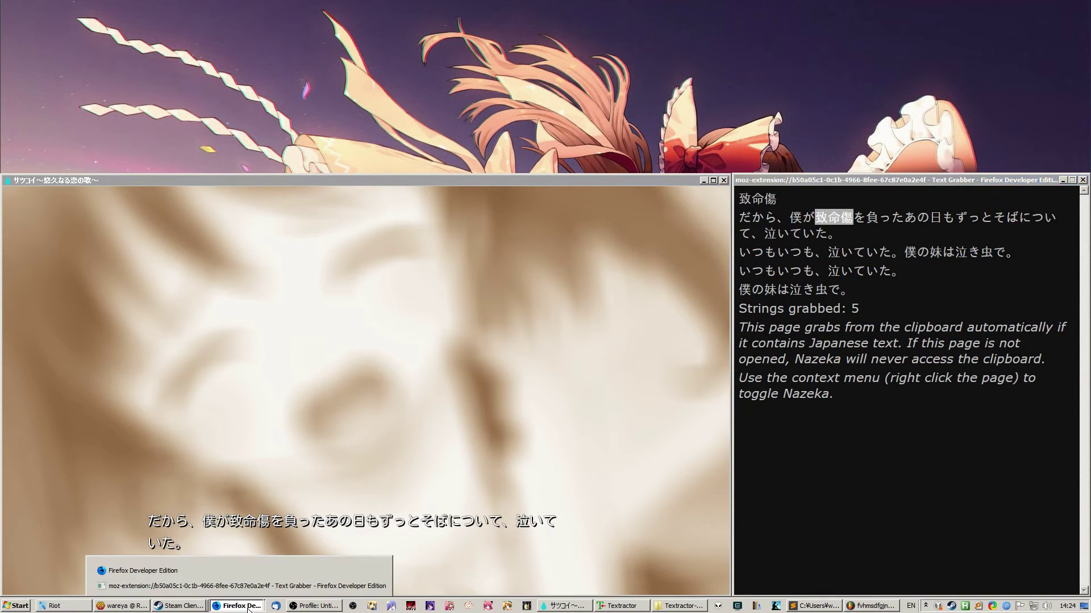
click(205, 571)
middle_click(475, 127)
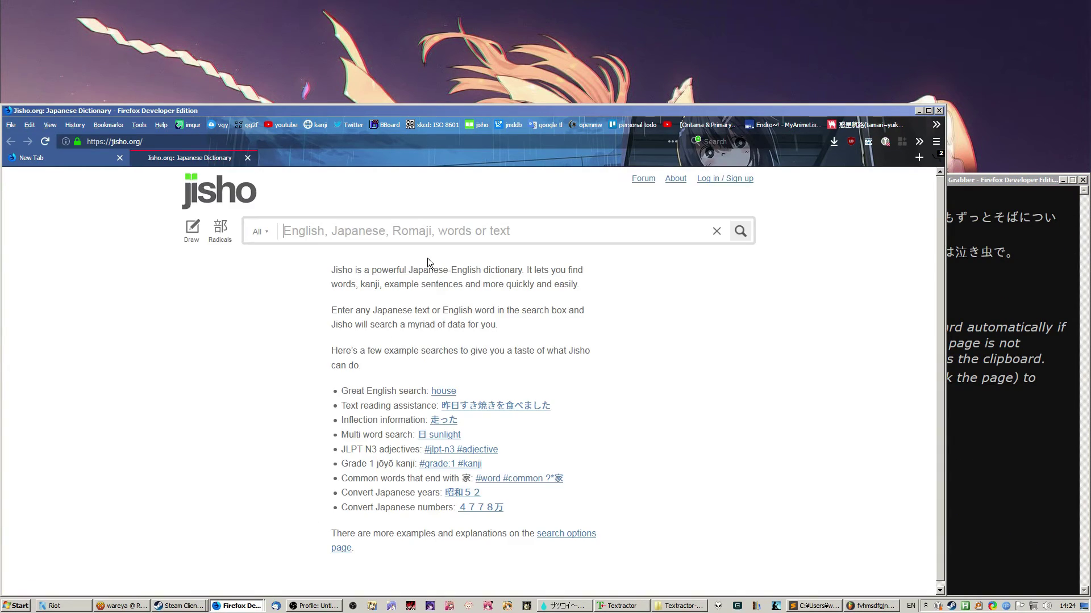
text(致命傷)
key(Return)
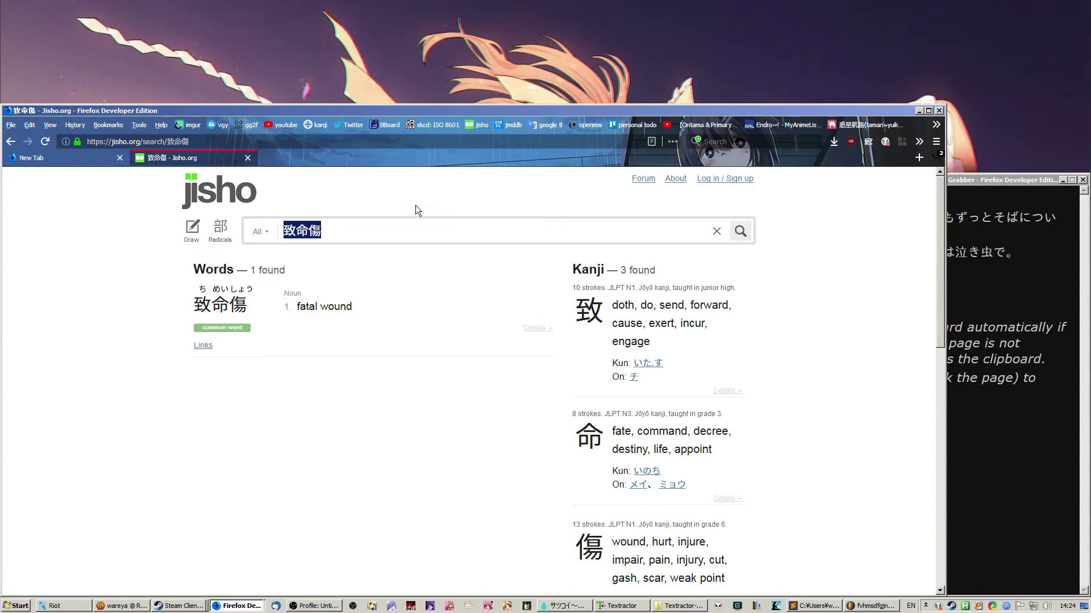
click(415, 206)
click(917, 111)
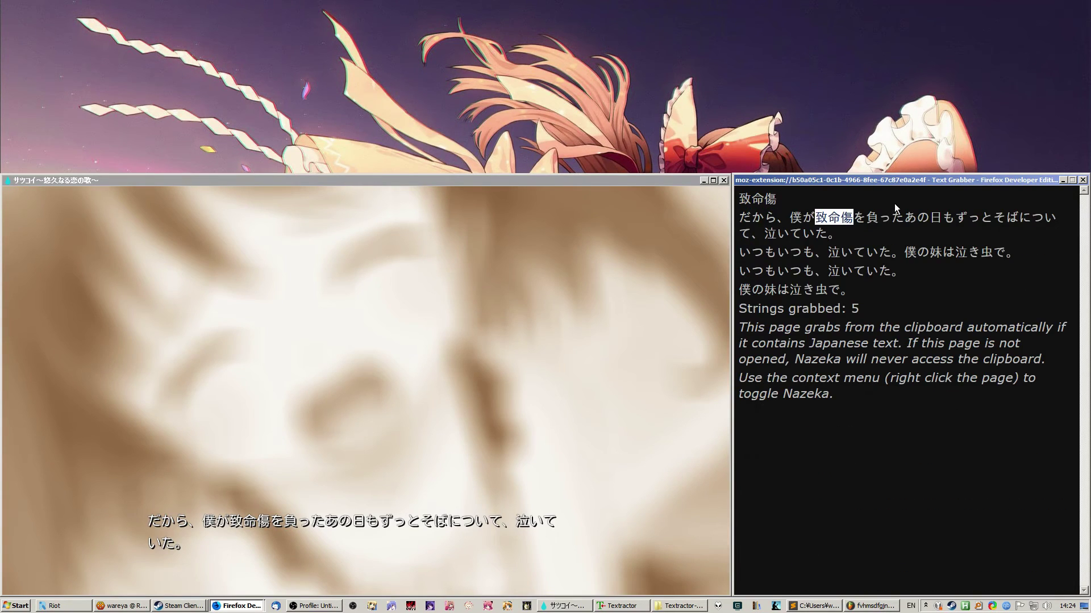
click(516, 304)
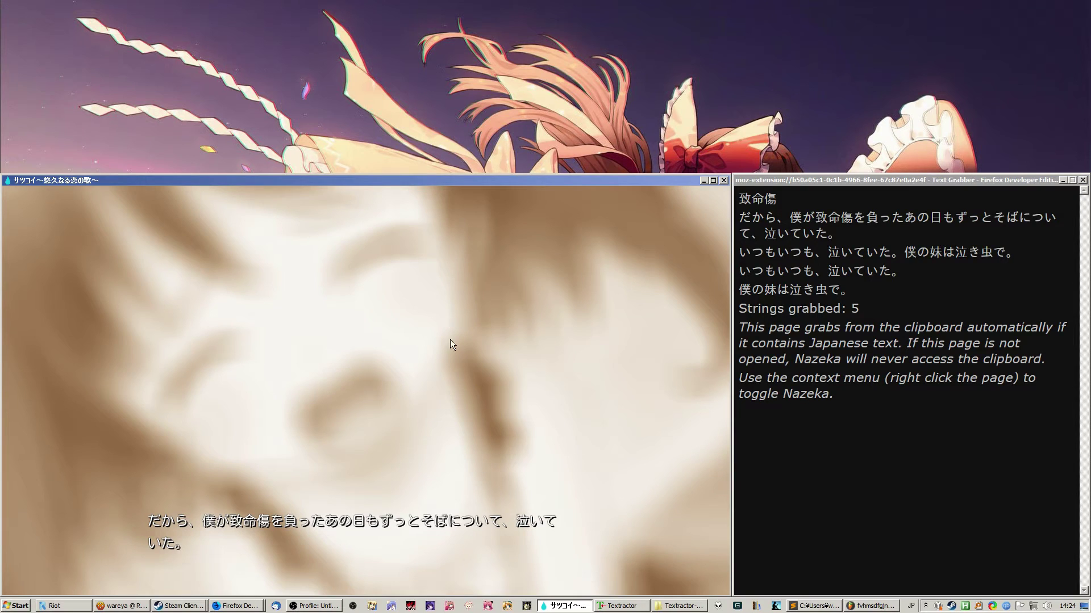
Step: Advance the game from the 致命傷 line to the line 「走馬灯……？」
click(409, 365)
click(581, 373)
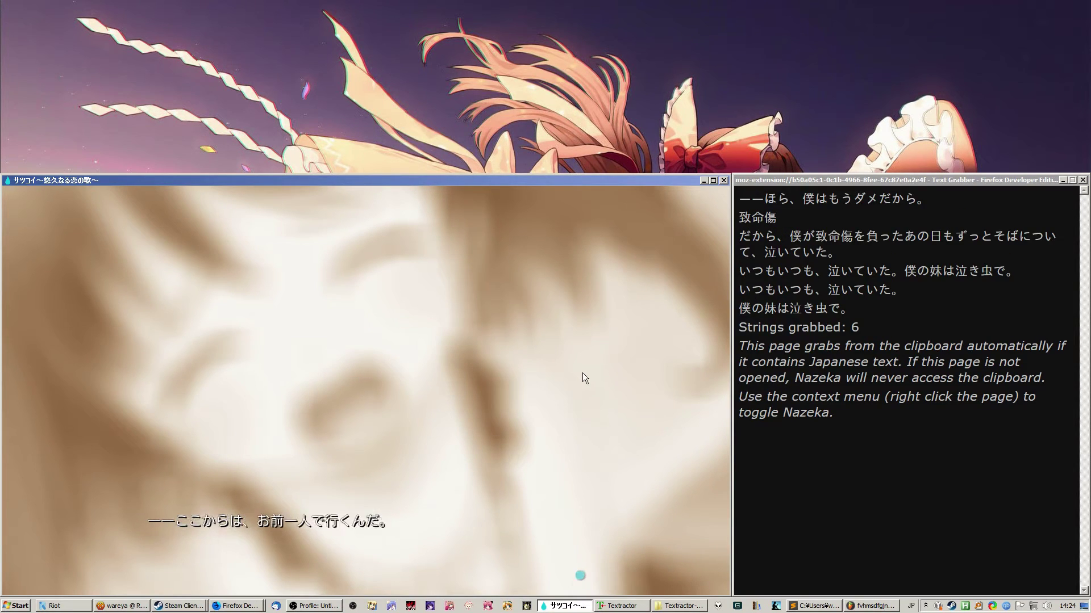
click(540, 356)
click(540, 356)
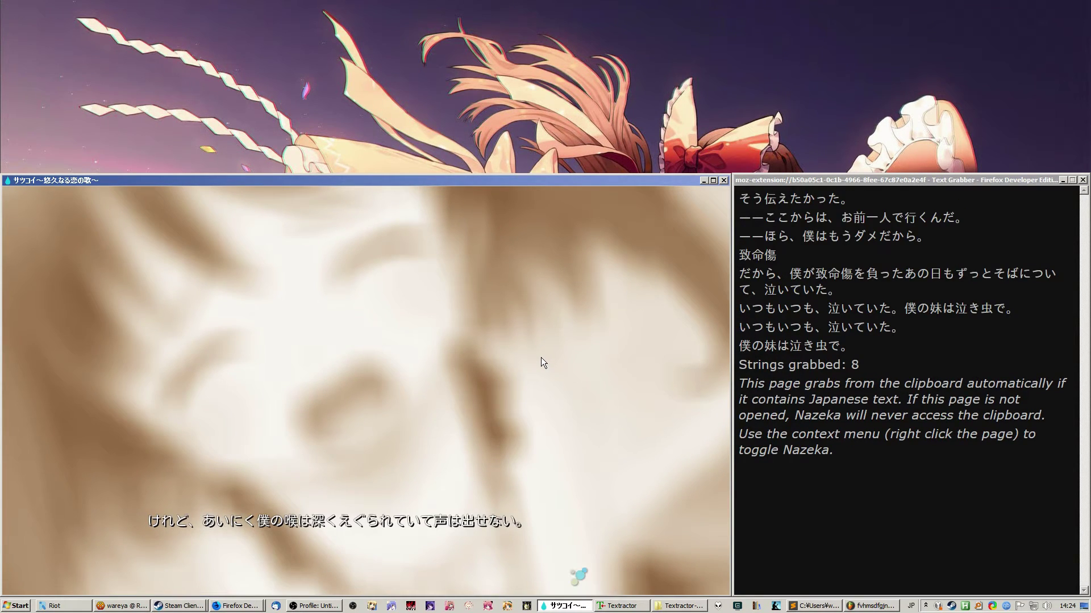
click(541, 357)
click(541, 357)
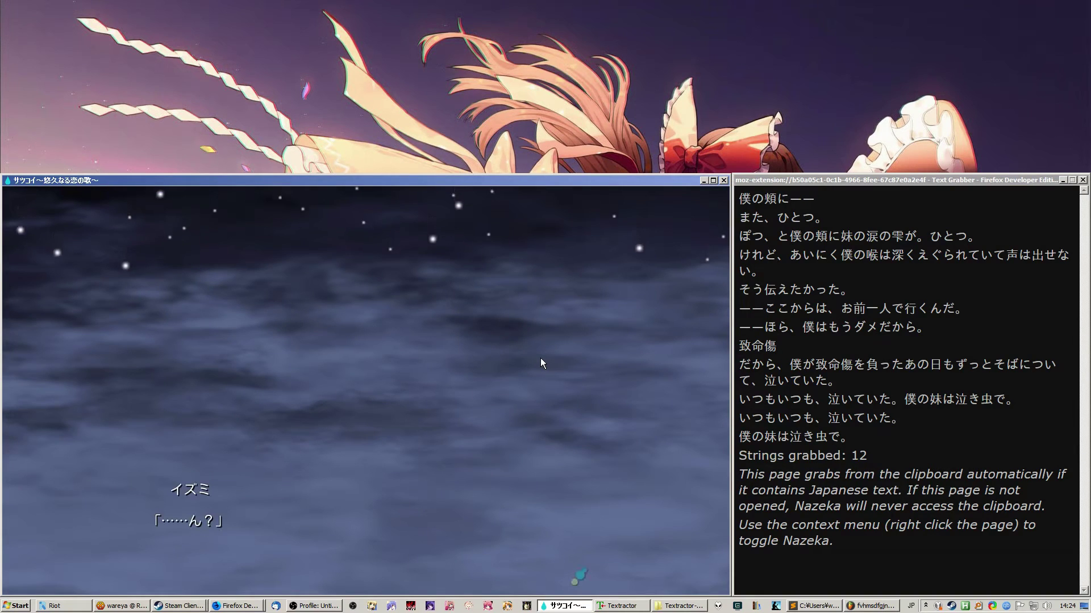
click(540, 358)
click(540, 358)
click(522, 375)
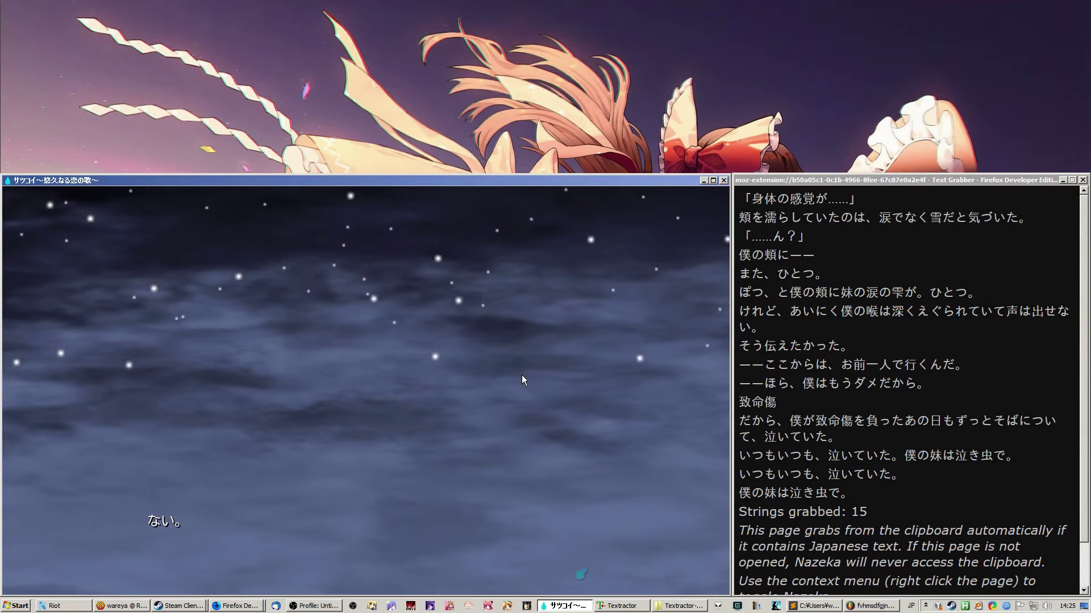
click(521, 375)
click(521, 375)
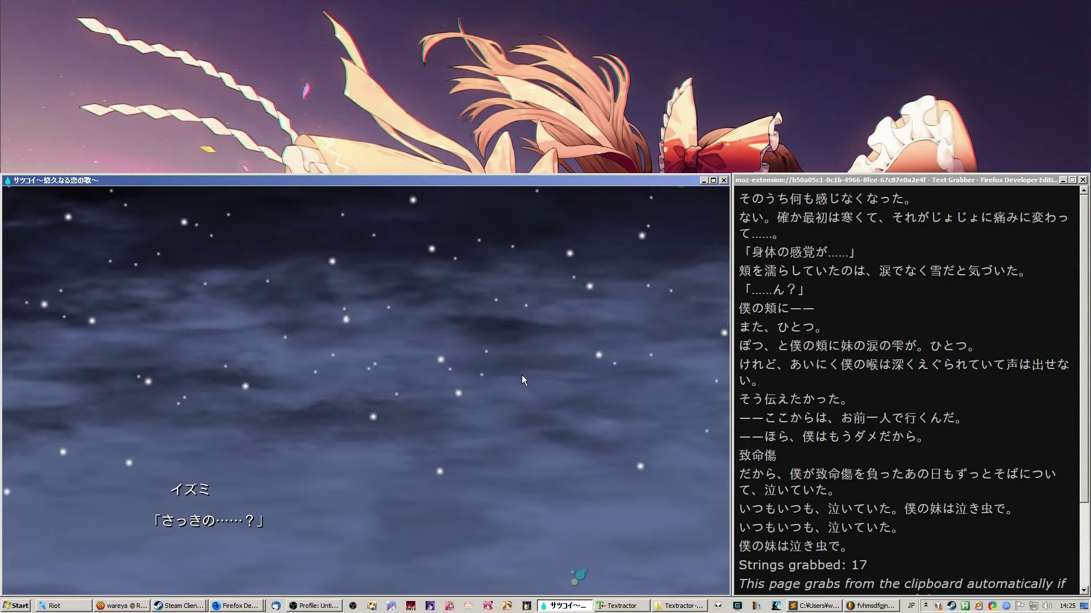
click(522, 374)
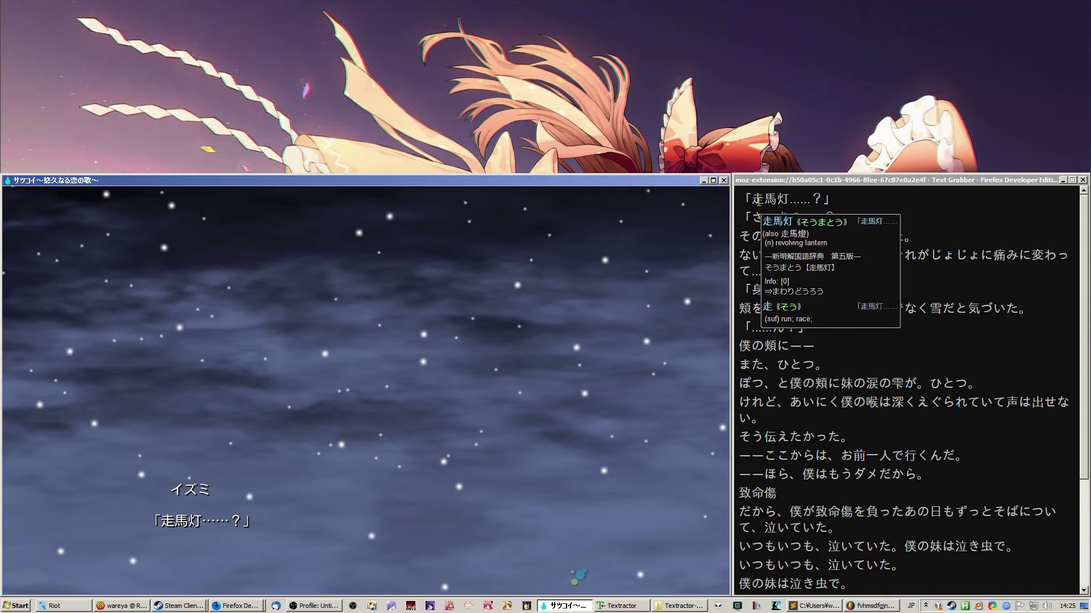
Step: Look up and copy 走馬灯 in Text Grabber, and search Google for it in the main Firefox window
click(755, 202)
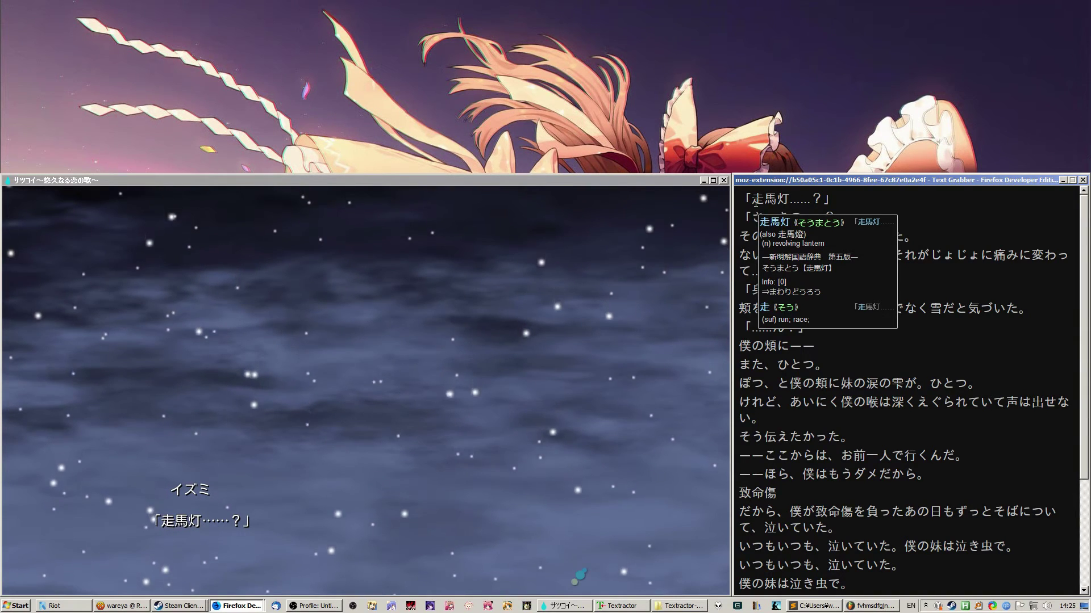
drag(755, 199, 787, 199)
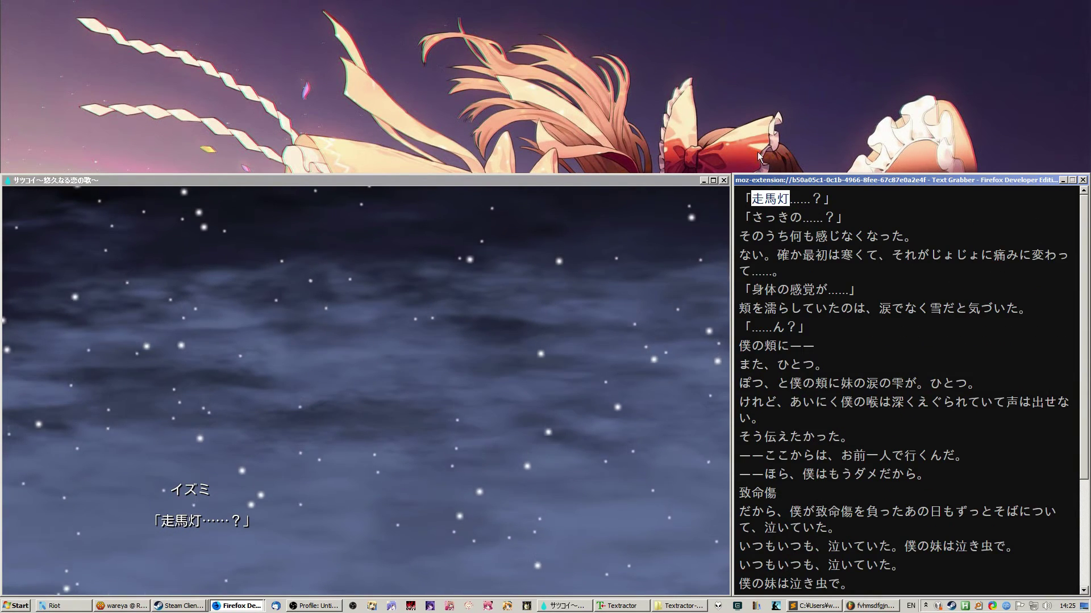
key(ctrl+c)
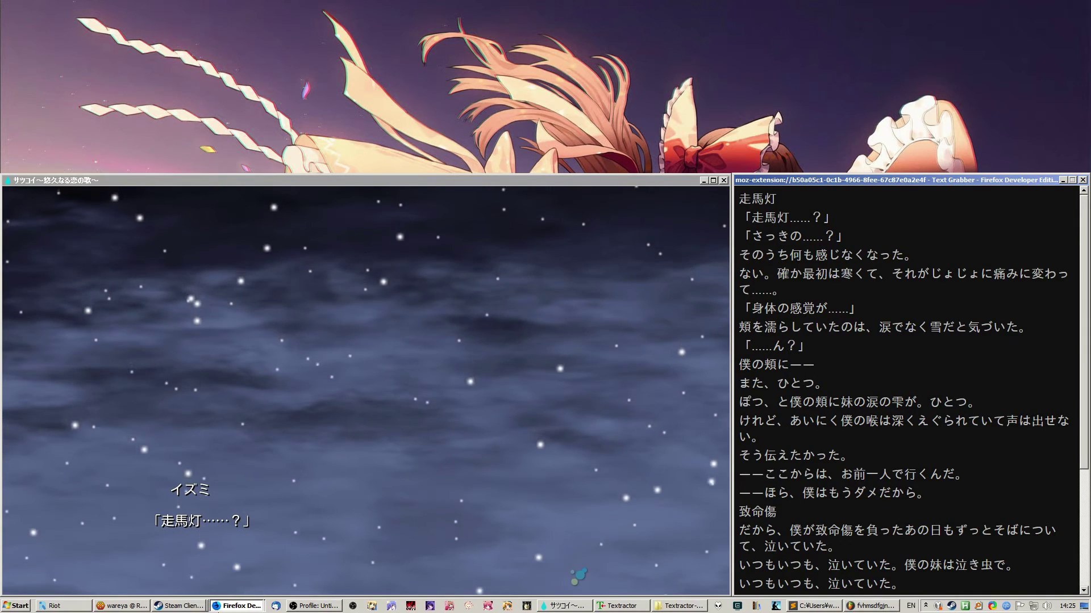
click(238, 606)
click(200, 571)
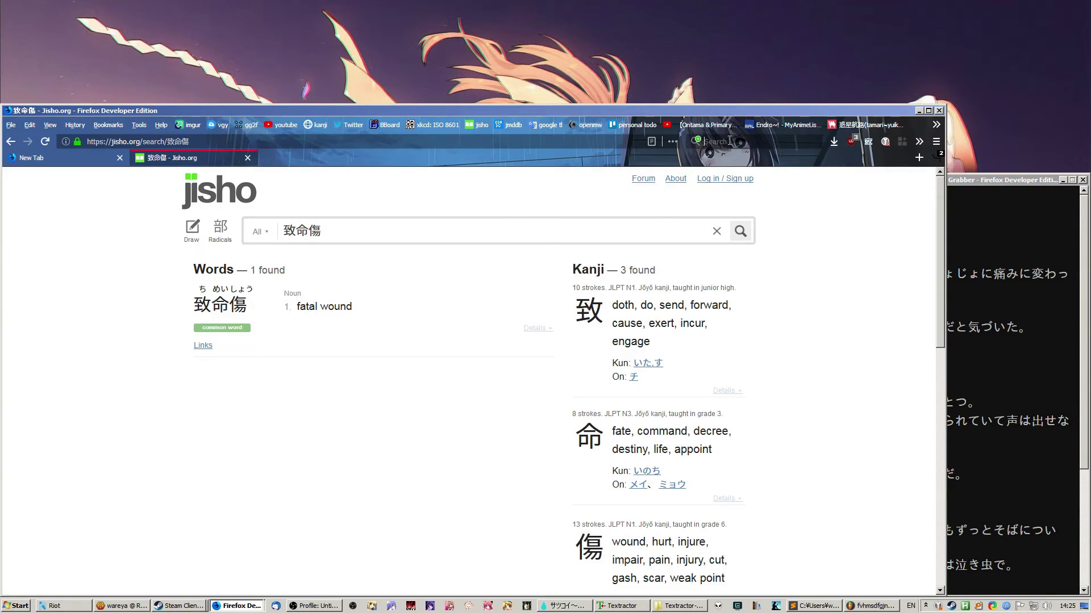
key(ctrl+v)
key(Return)
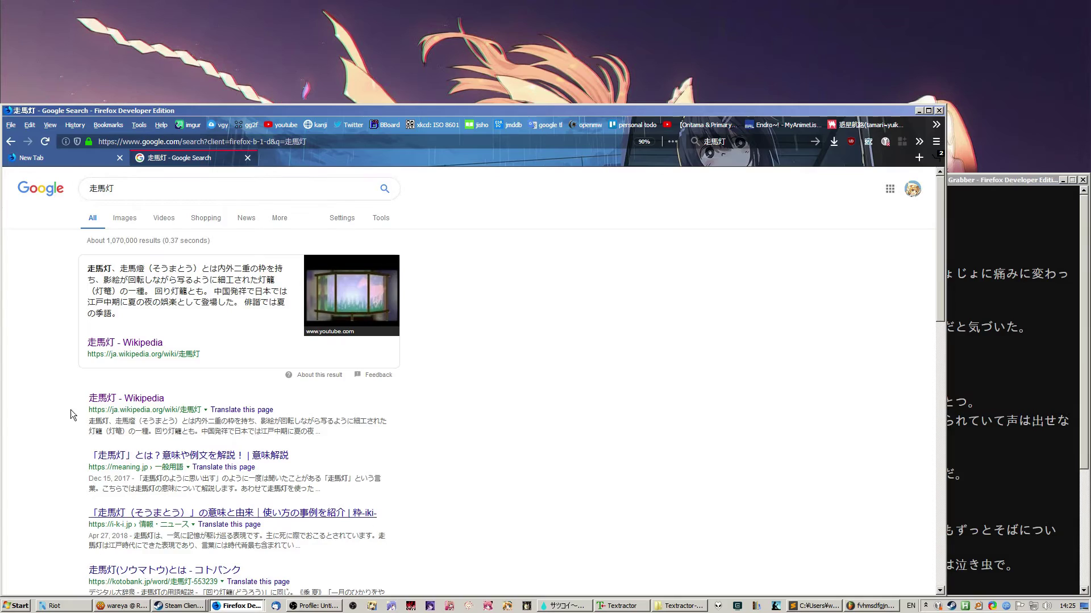
Step: Skim the web results for 走馬灯, examine its image results in a separate tab, and close that tab
scroll(239, 318, down, 10)
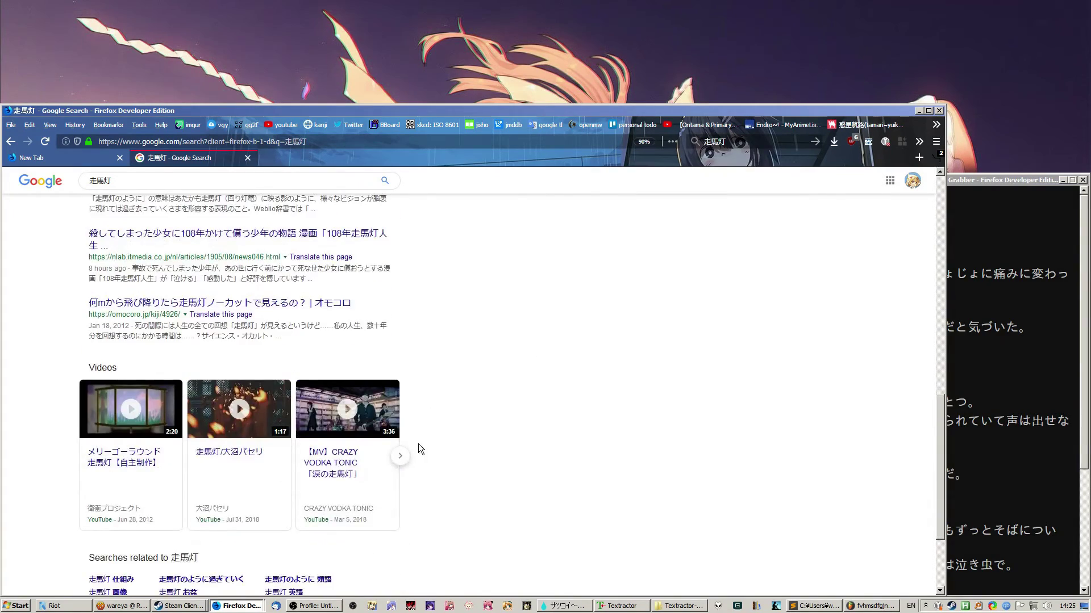
scroll(419, 445, up, 10)
click(190, 190)
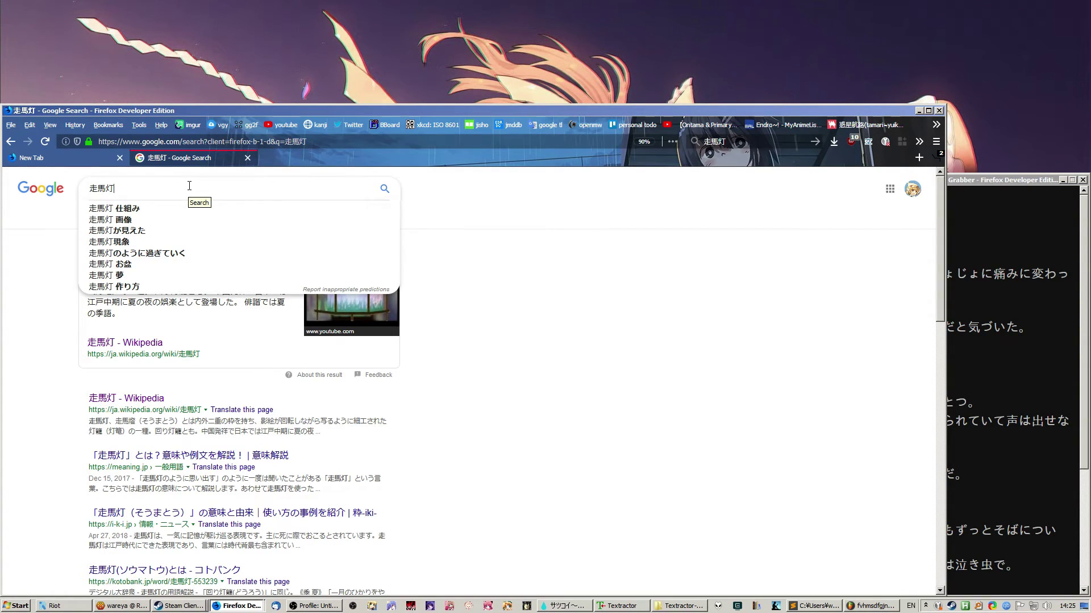
click(237, 238)
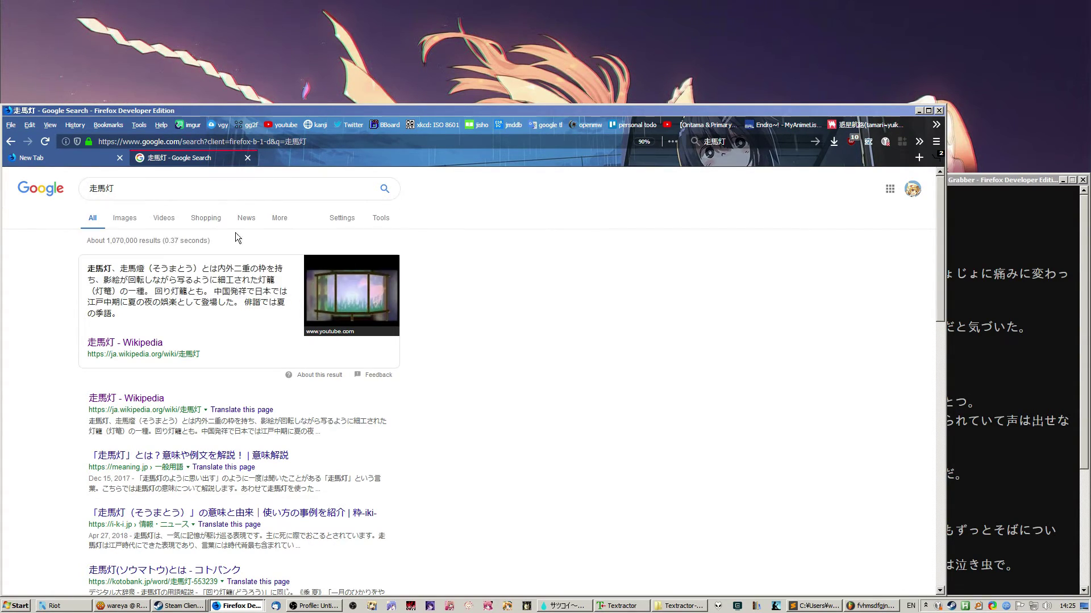
middle_click(133, 221)
click(327, 158)
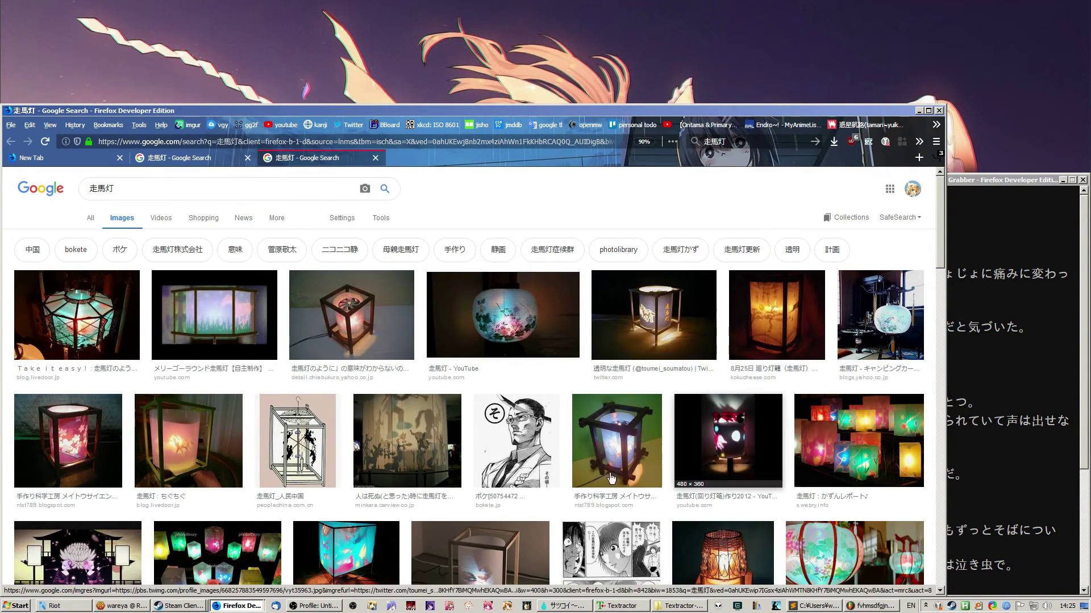
scroll(250, 456, down, 3)
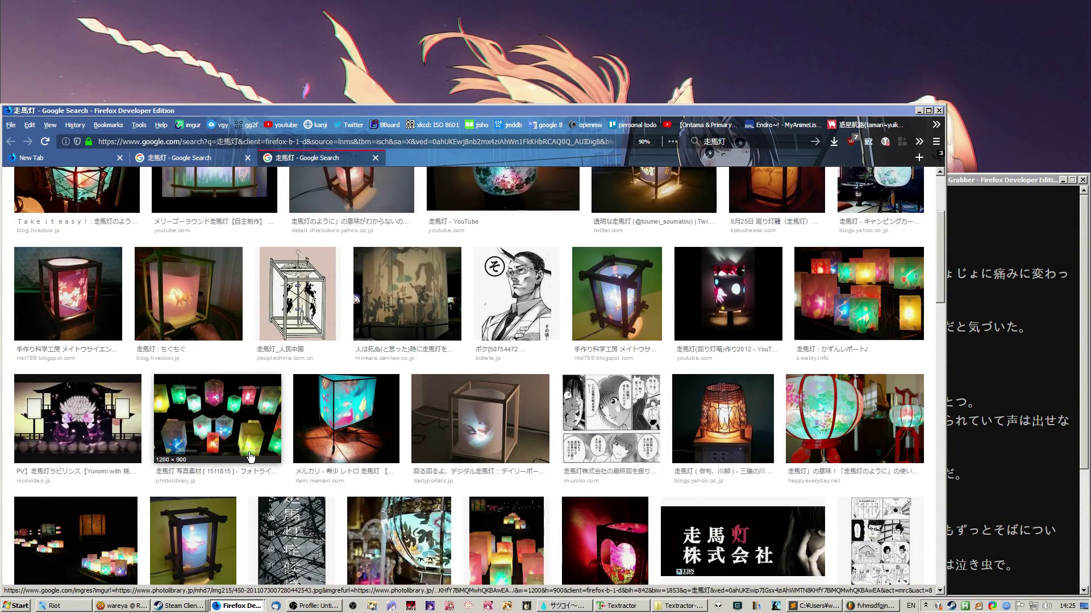
scroll(335, 454, down, 3)
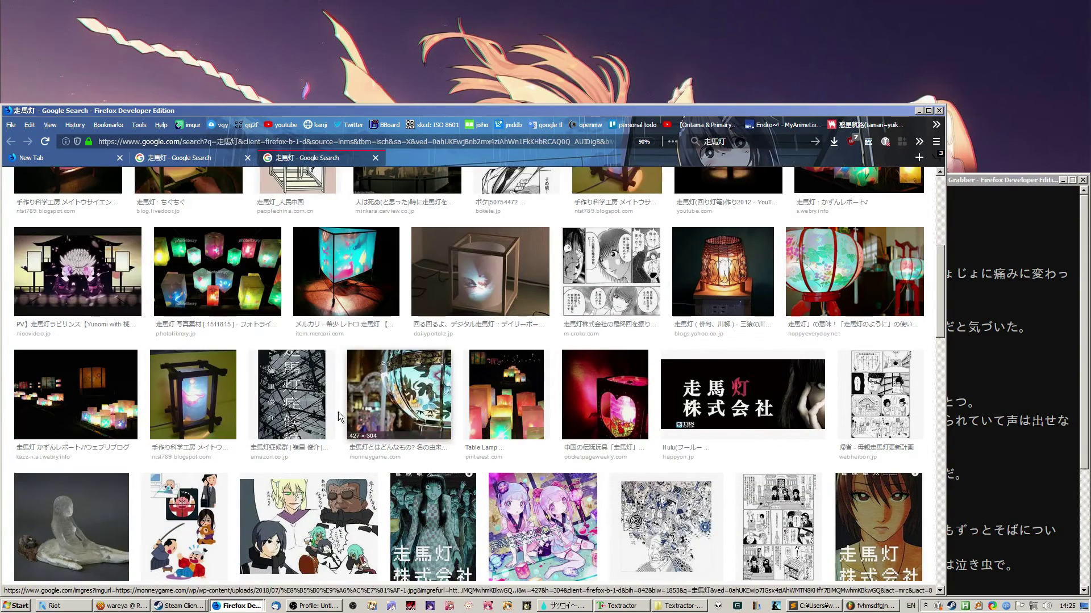
scroll(452, 390, up, 6)
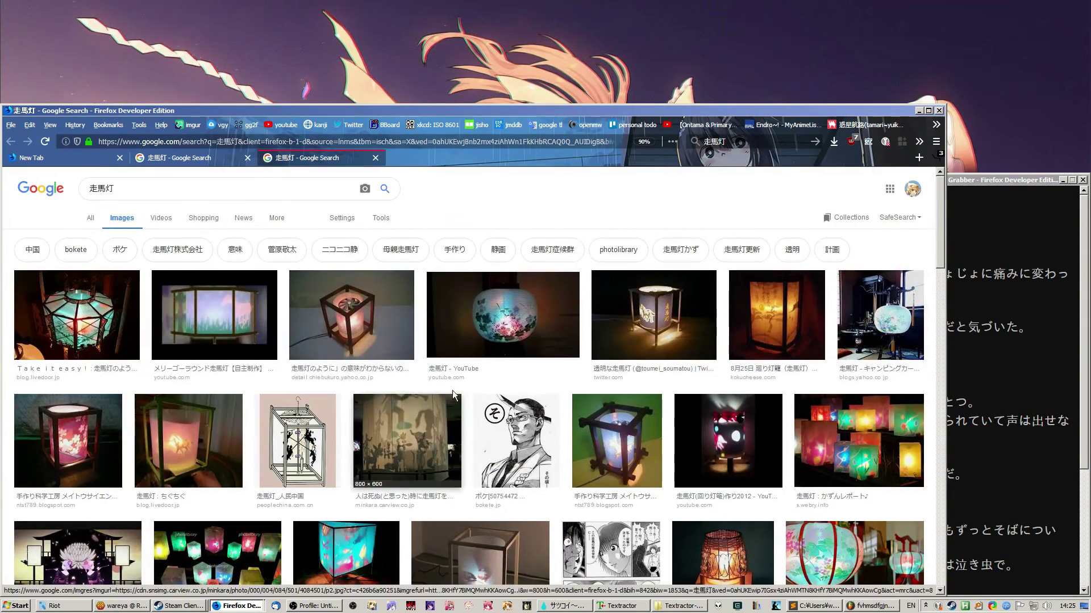
middle_click(327, 159)
Step: Search Google for 走馬灯 meaning, load the nihonshock result in a new tab, and skim the other results
click(237, 190)
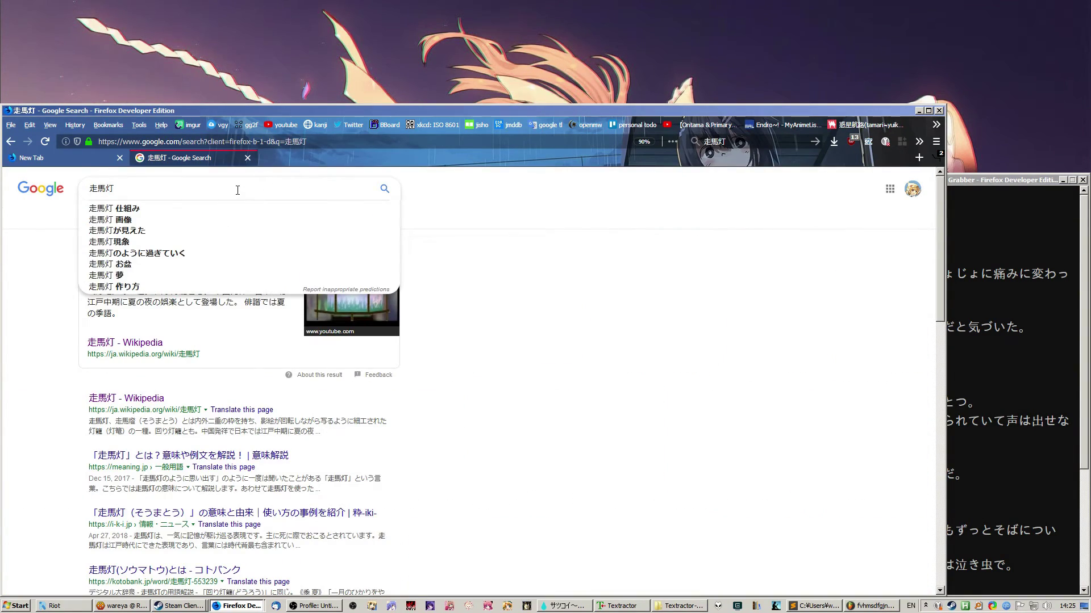
text(meaning)
key(Return)
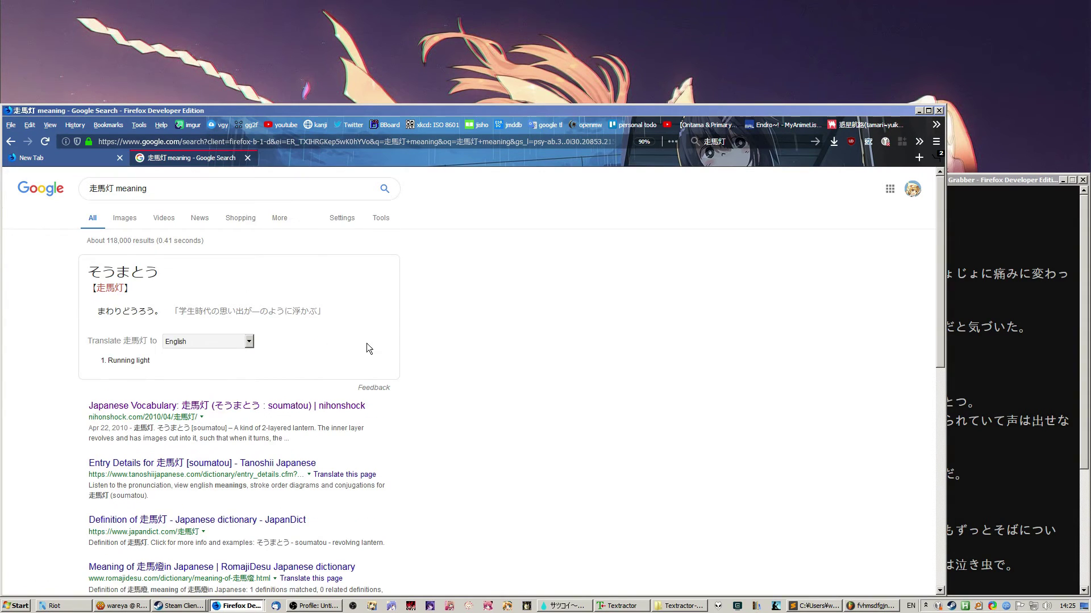
scroll(366, 344, down, 2)
middle_click(242, 307)
scroll(462, 282, down, 3)
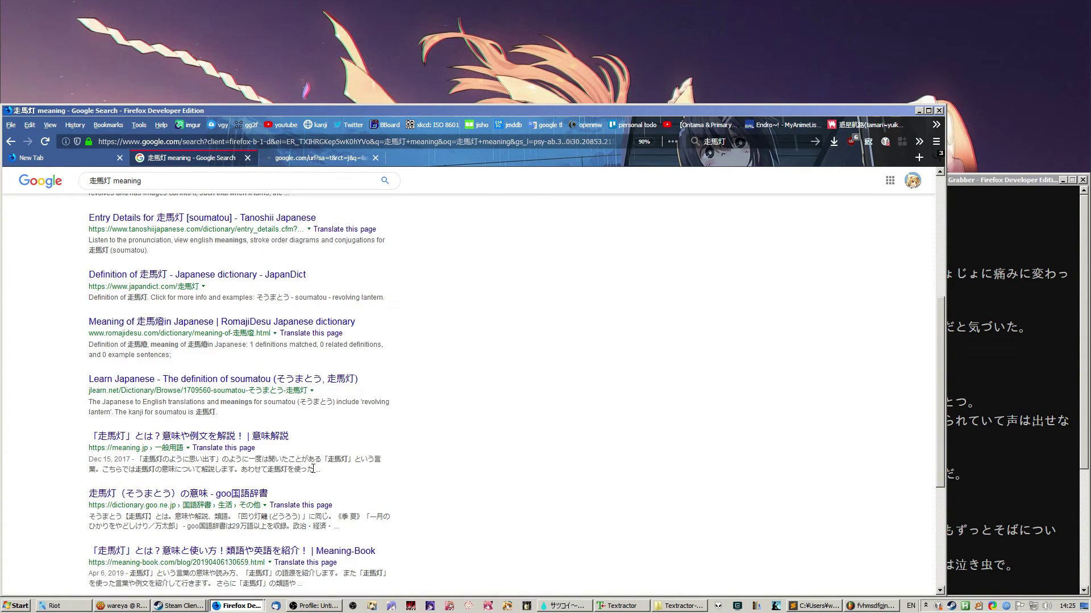
scroll(377, 389, down, 3)
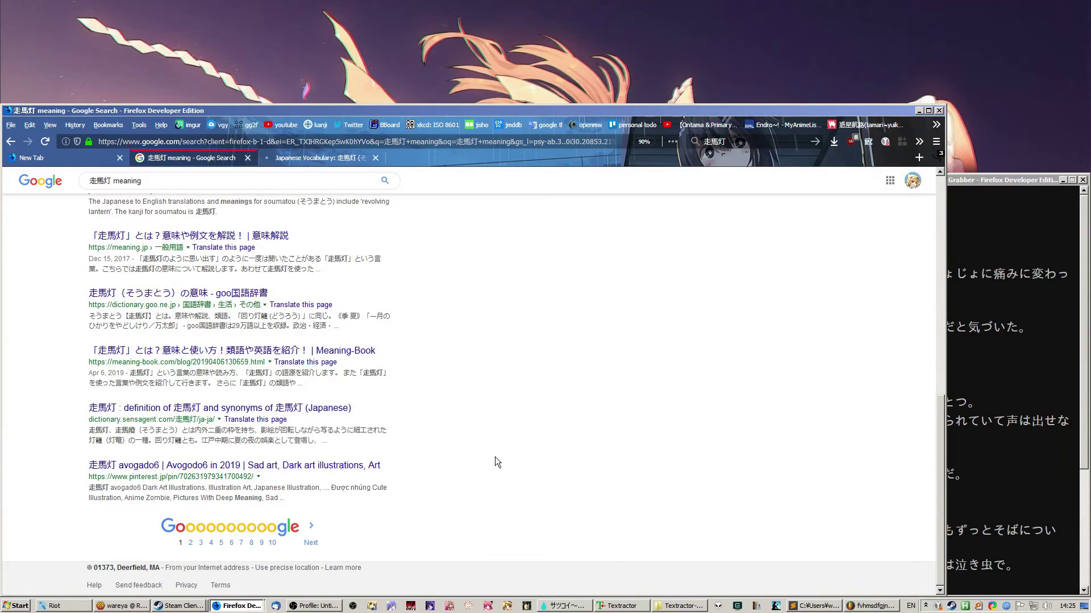
scroll(494, 458, up, 6)
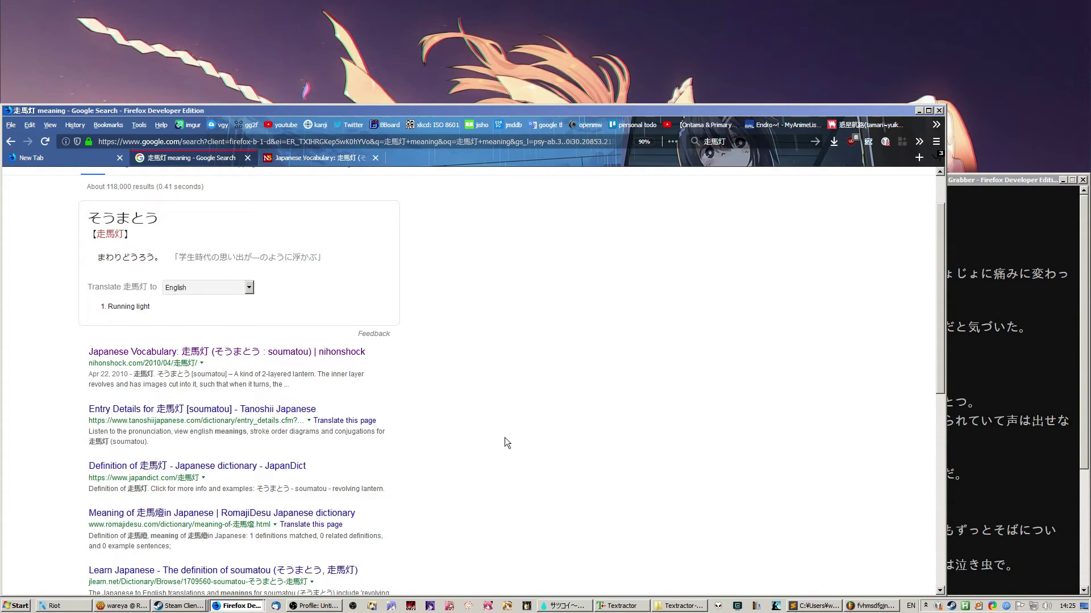
scroll(500, 449, up, 1)
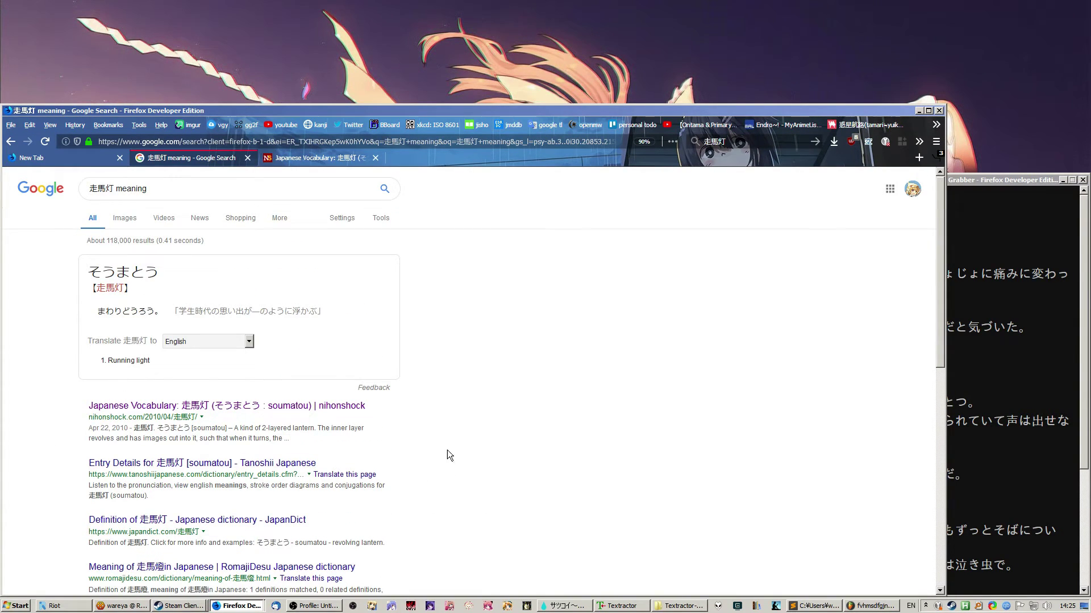
Step: Read nihonshock's 走馬灯 entry, highlight the passage on its "life flashing before your eyes" sense, and minimize the browser
key(ctrl+Tab)
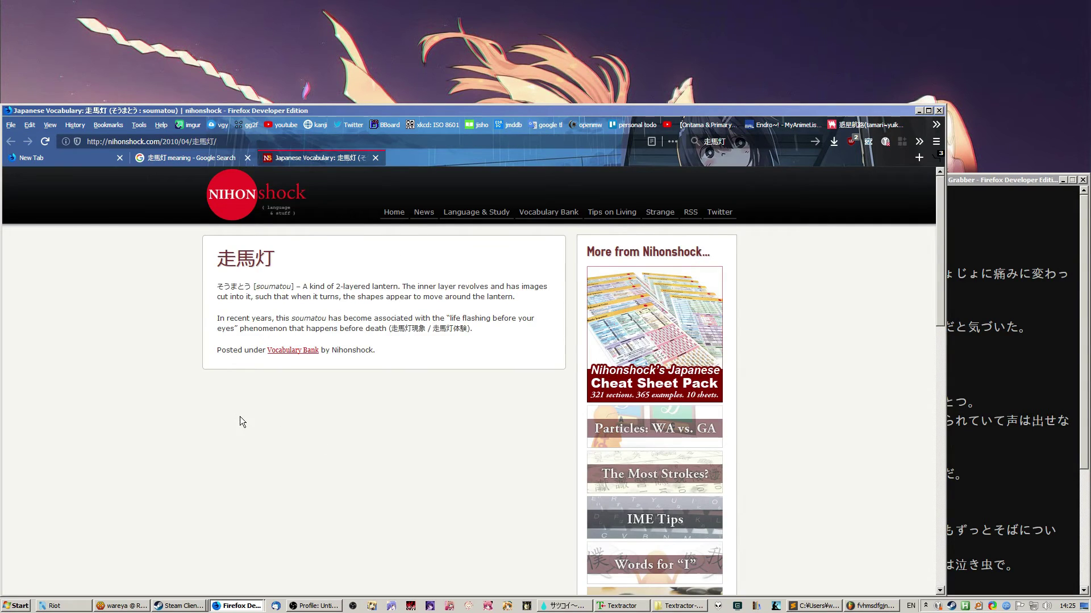
drag(489, 333, 220, 332)
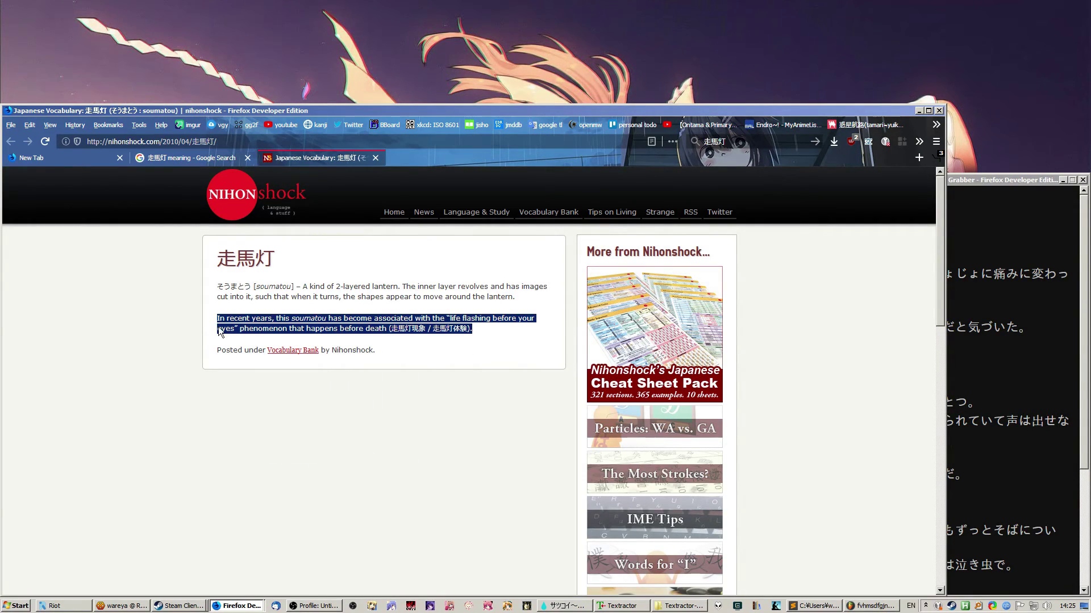
click(286, 337)
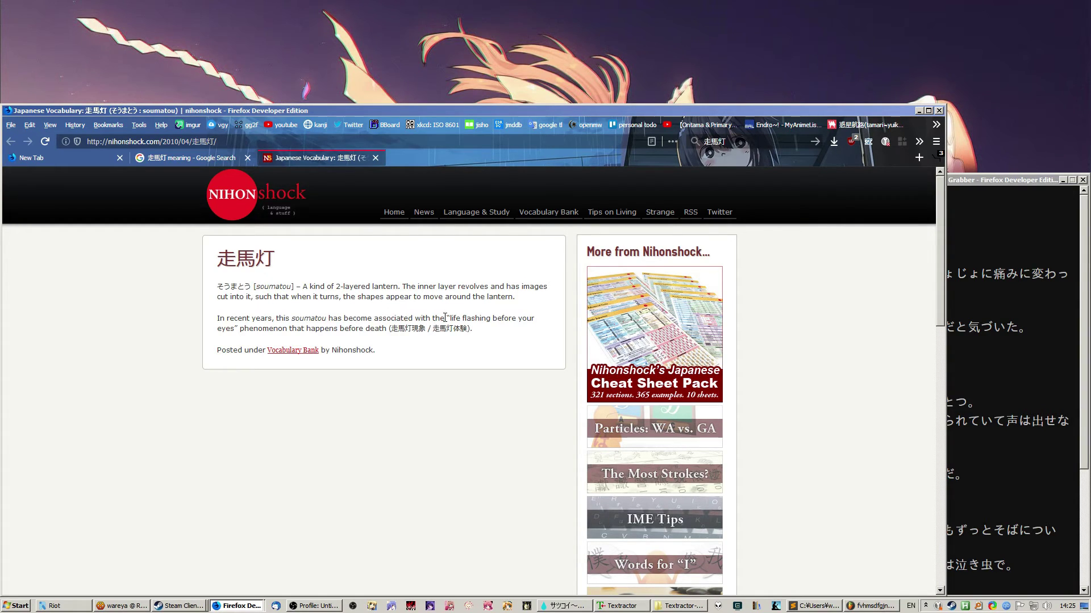
drag(451, 318, 389, 330)
click(419, 336)
click(918, 110)
Step: Open the game's backlog, review the lines leading up to 「走馬灯……？」, and return to the current line
scroll(459, 302, up, 1)
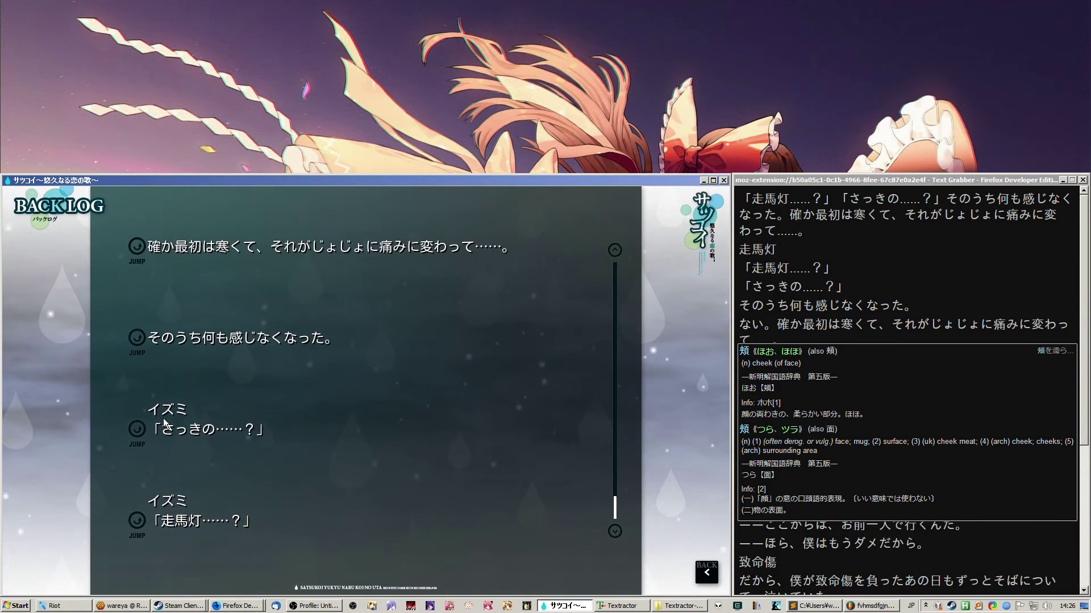
scroll(166, 416, up, 3)
scroll(174, 424, down, 6)
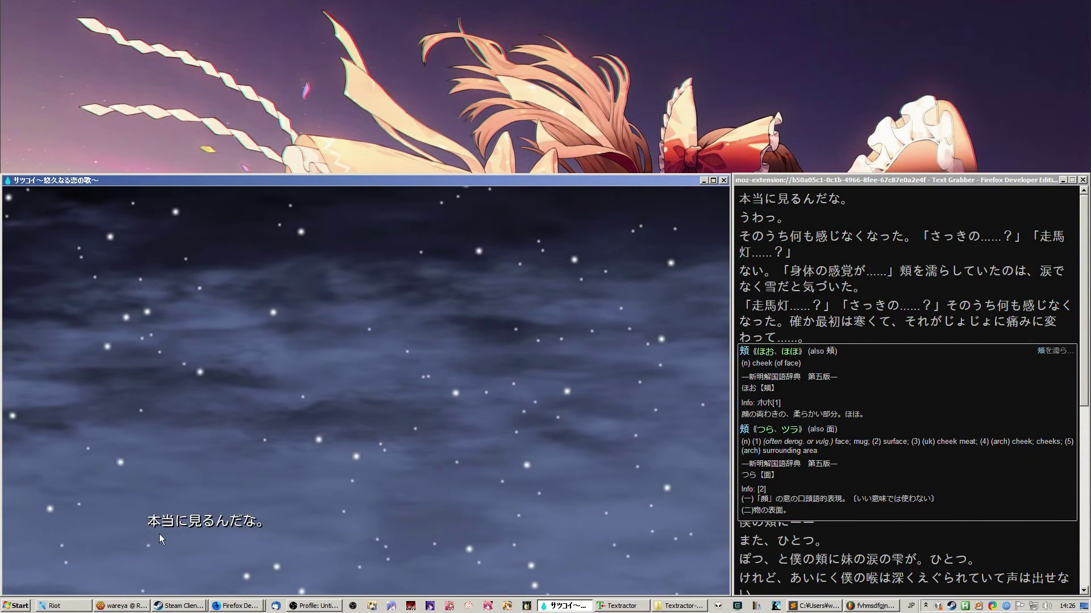
Step: Advance the game to the line 「こんばんは、生きてたね」 and look up 白羽瀬 from the preceding line in Text Grabber
click(482, 358)
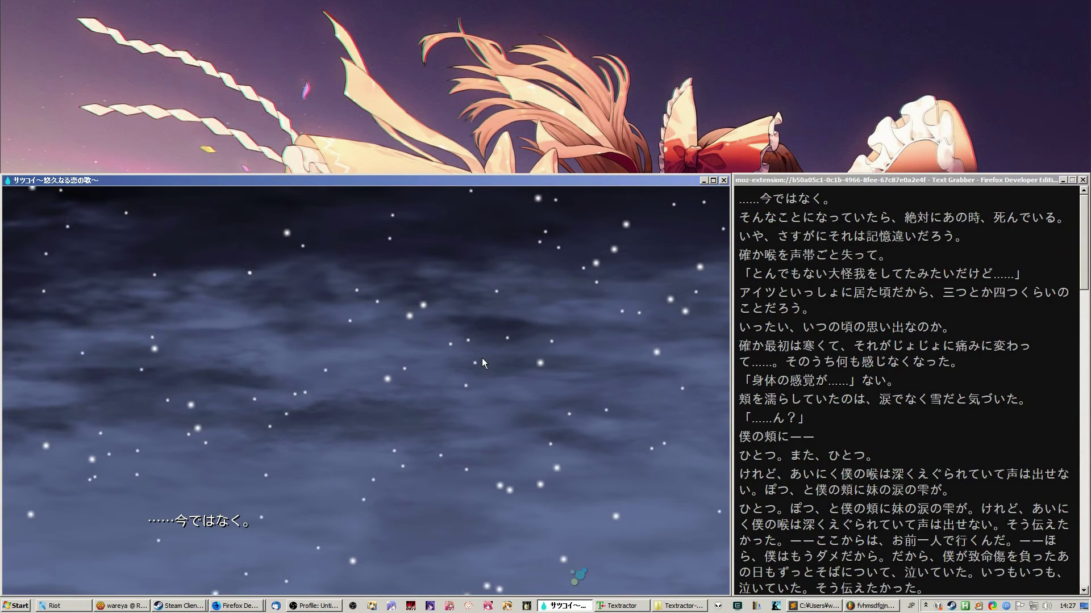
click(481, 358)
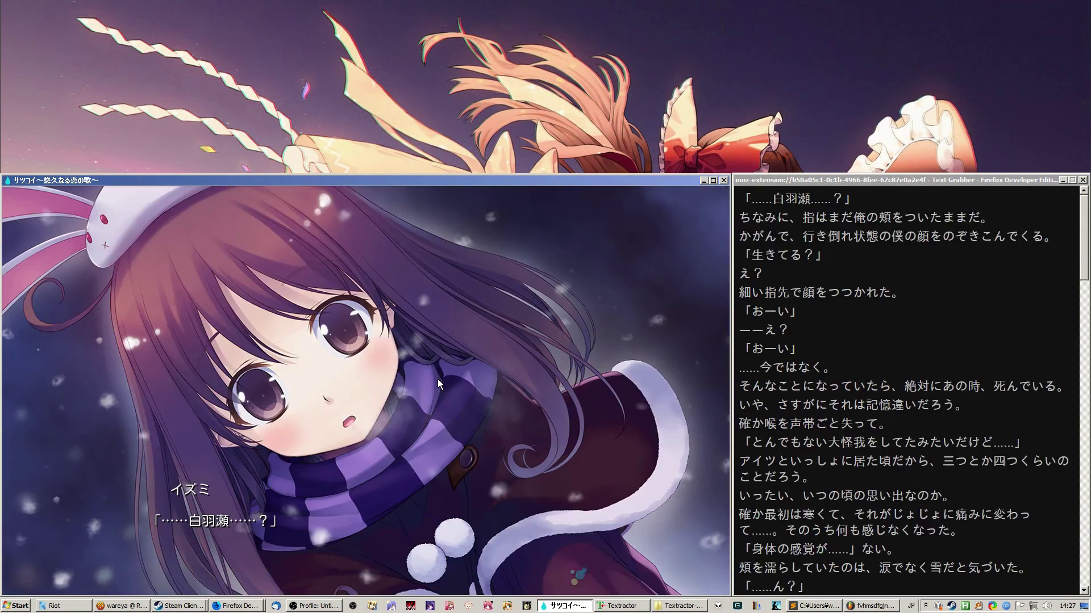
click(438, 384)
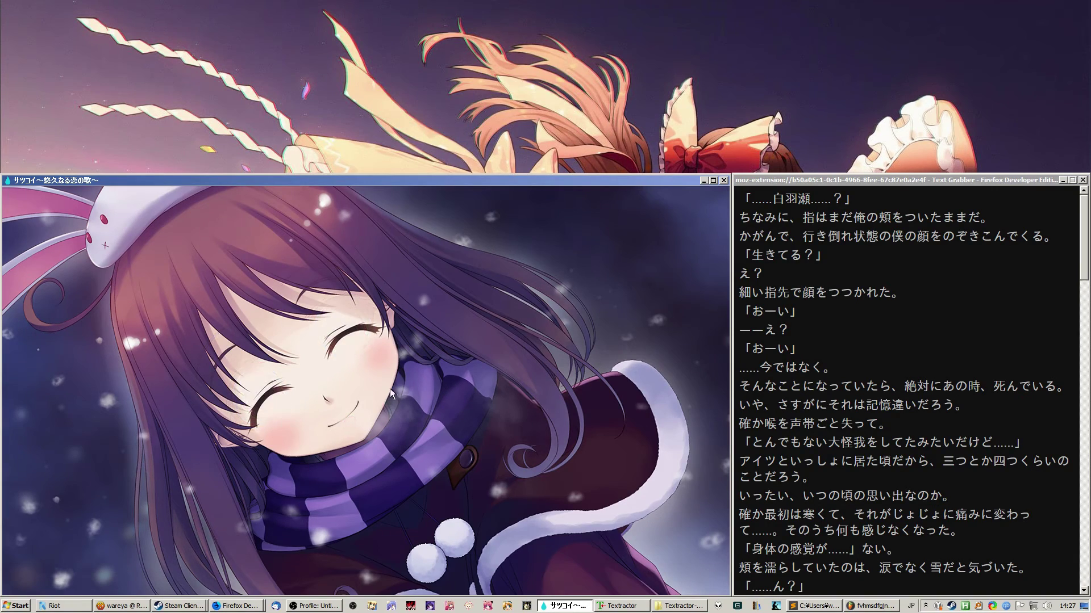
double_click(791, 217)
key(ctrl+c)
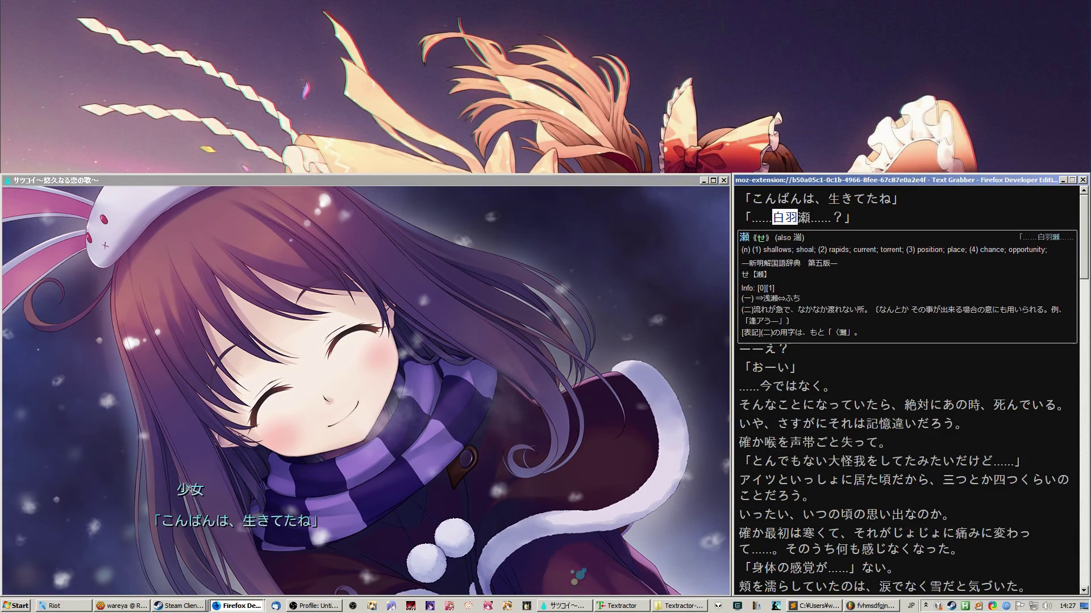
Step: Check the game's backlog around 「……白羽瀬……？」, return to the current line, and open the sound configuration
click(515, 267)
scroll(523, 294, up, 1)
scroll(450, 349, down, 1)
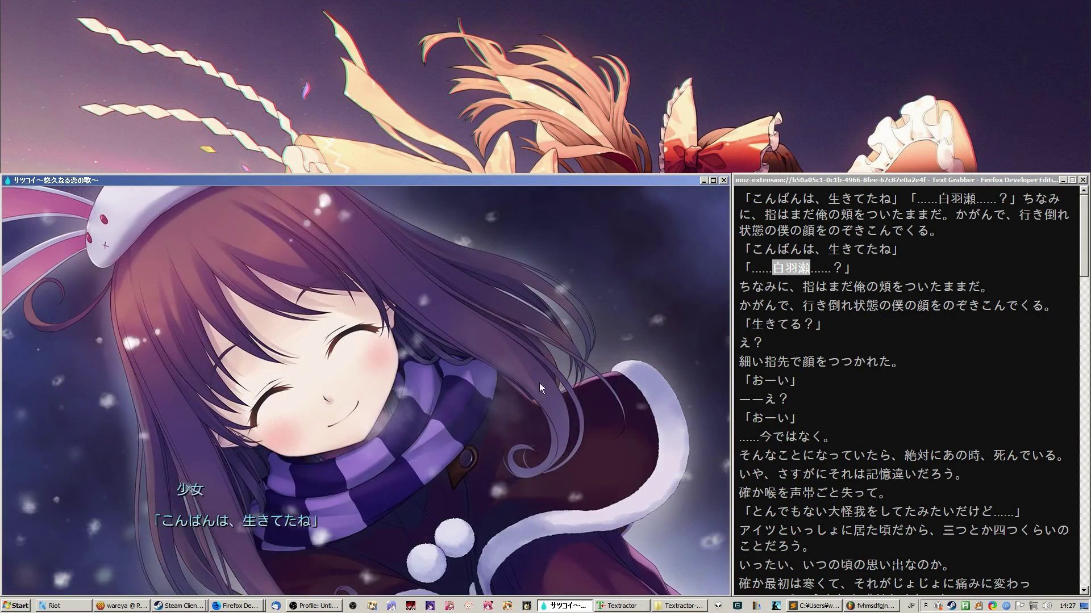
click(636, 491)
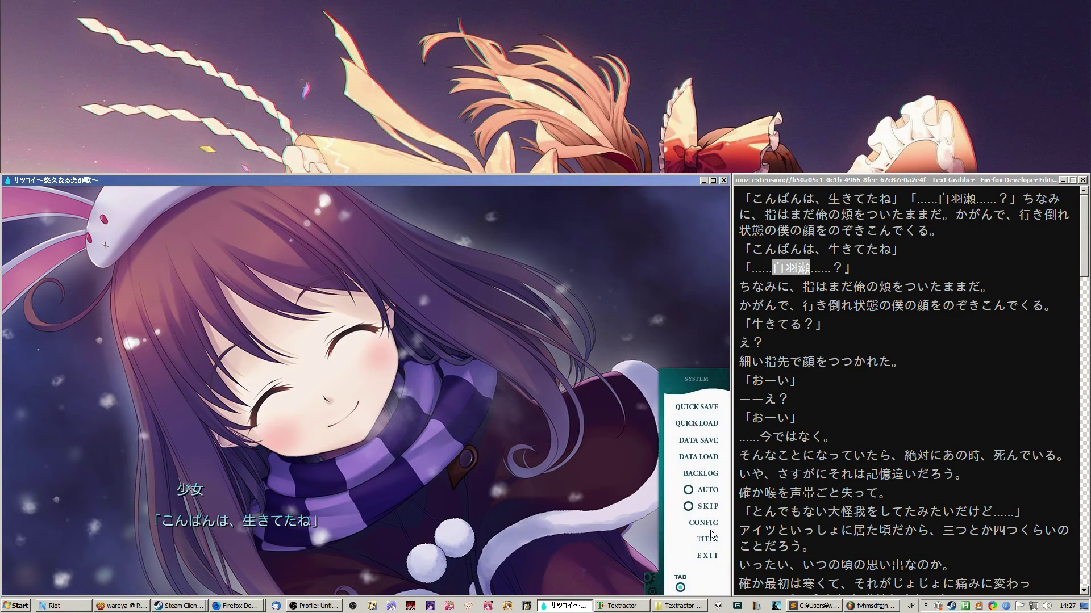
click(705, 525)
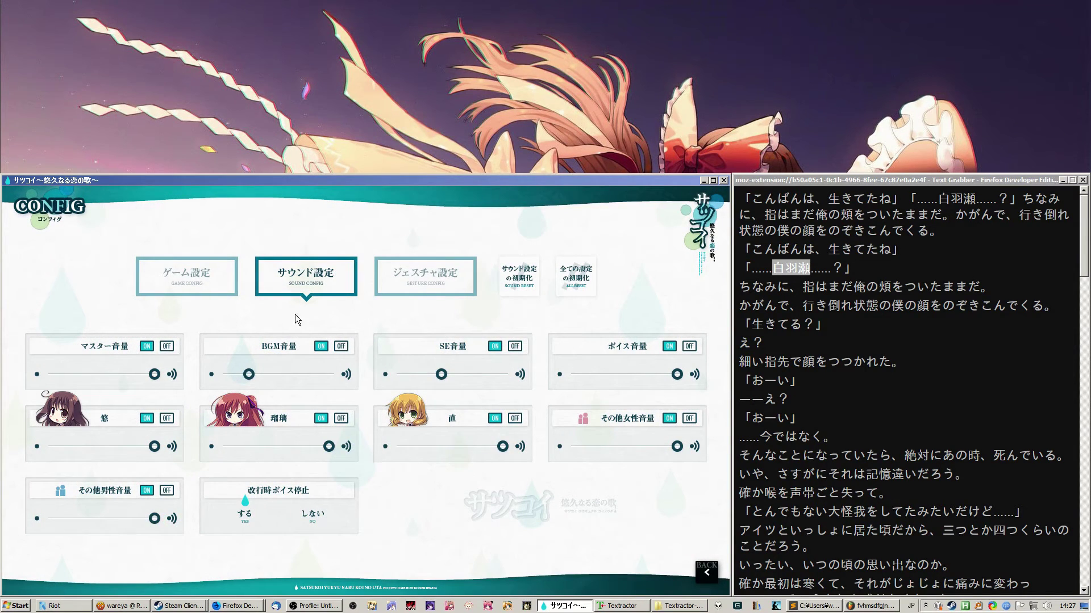
Step: Switch to Firefox and search Google for the copied backlog passage starting with 「こんばんは、生きてたね」
mouse_move(257, 609)
click(244, 568)
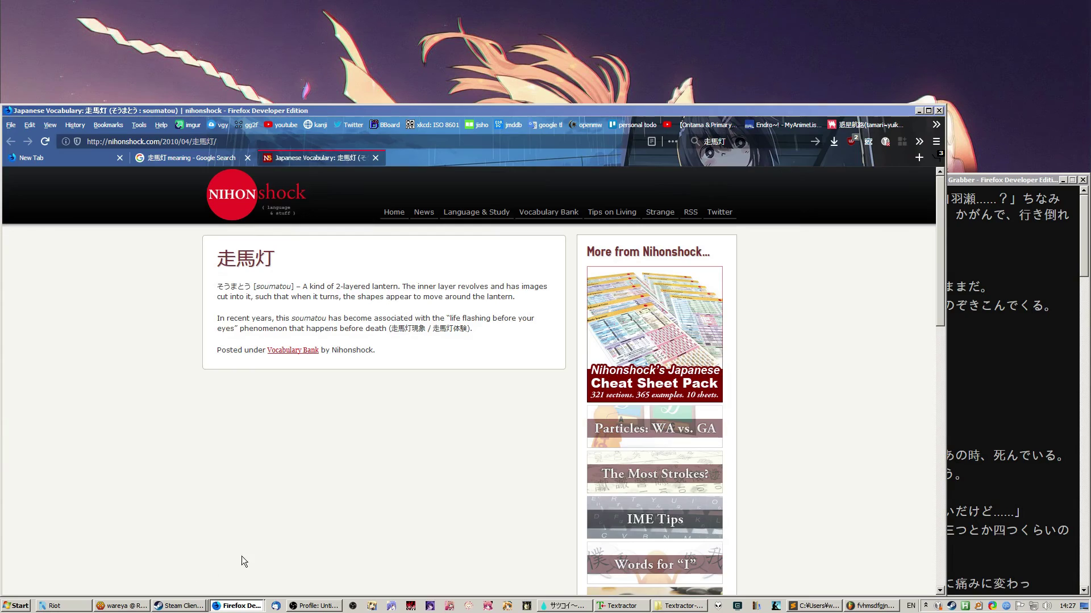
text(「こんばんは、生きてたね」「……白羽瀬……？」ちなみに、指はまだ俺の頬をついたままだ。かがんで、行き倒れ状態の僕の顔をのぞきこんでくる。)
key(Return)
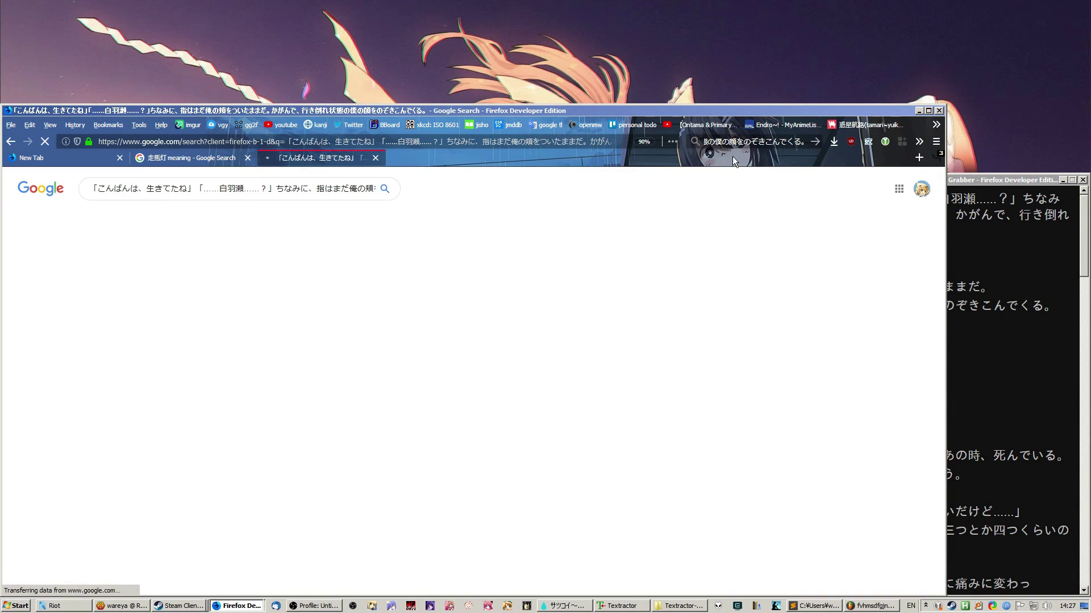
Step: Copy 白羽瀬 from Text Grabber, search Google for it in place of the full passage, and skim the results
mouse_move(806, 269)
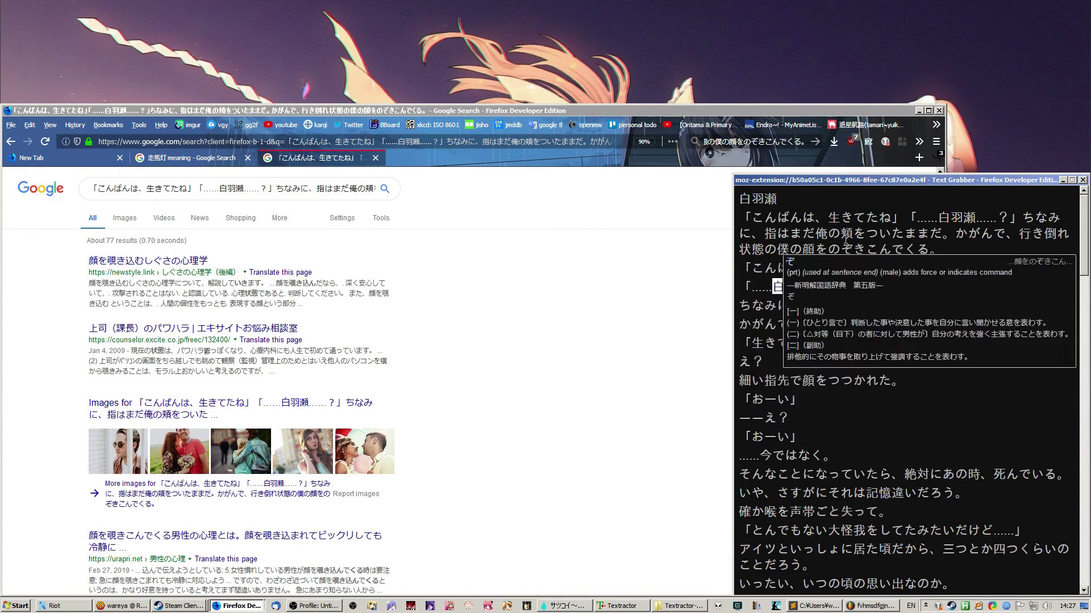
click(221, 189)
key(ctrl+a)
key(ctrl+v)
key(Return)
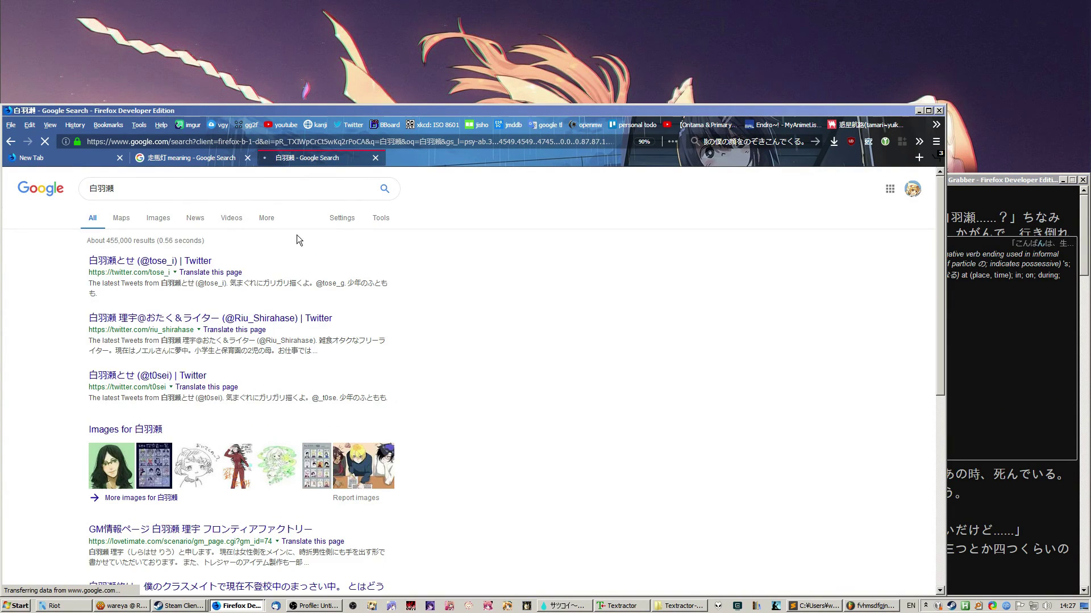
scroll(317, 379, down, 6)
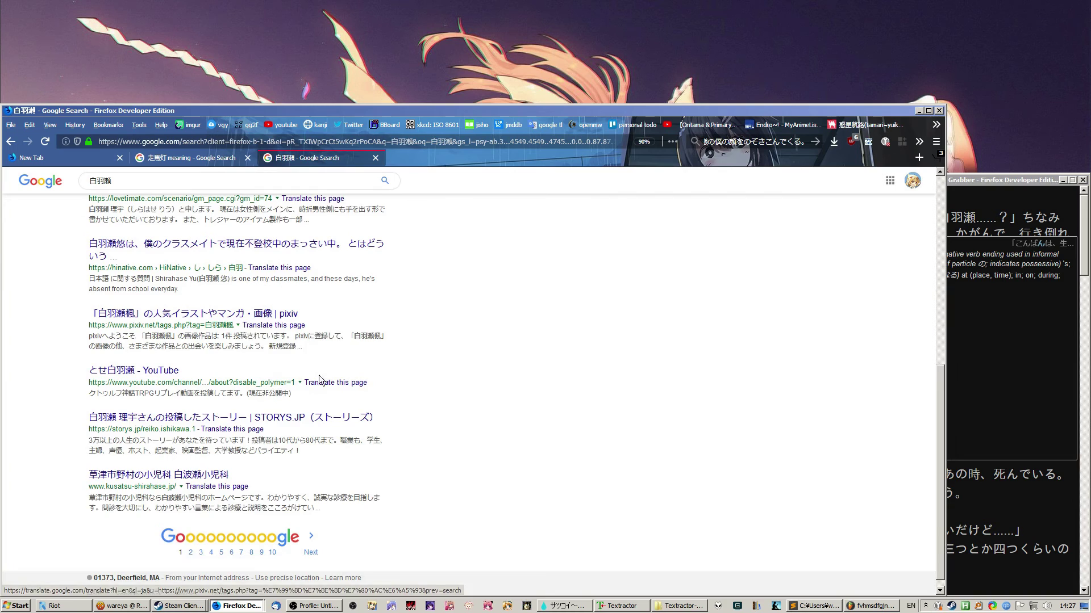
scroll(316, 379, up, 3)
scroll(316, 379, up, 3)
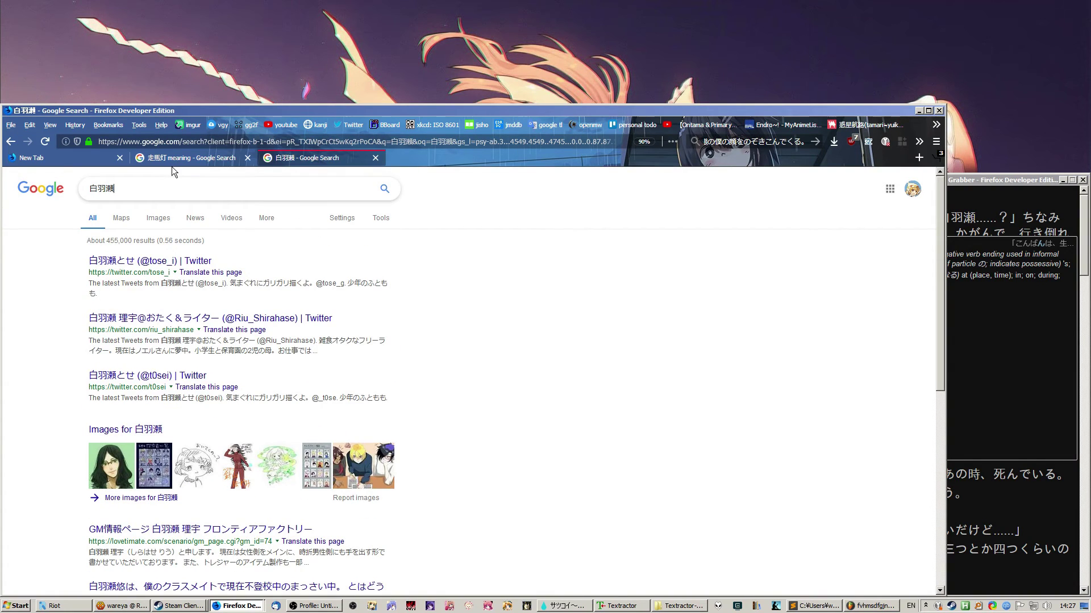
Step: Refine the Google search to 白羽瀬 vndb and open the Shirahase Yuu character page on VNDb
text(vncb)
key(Return)
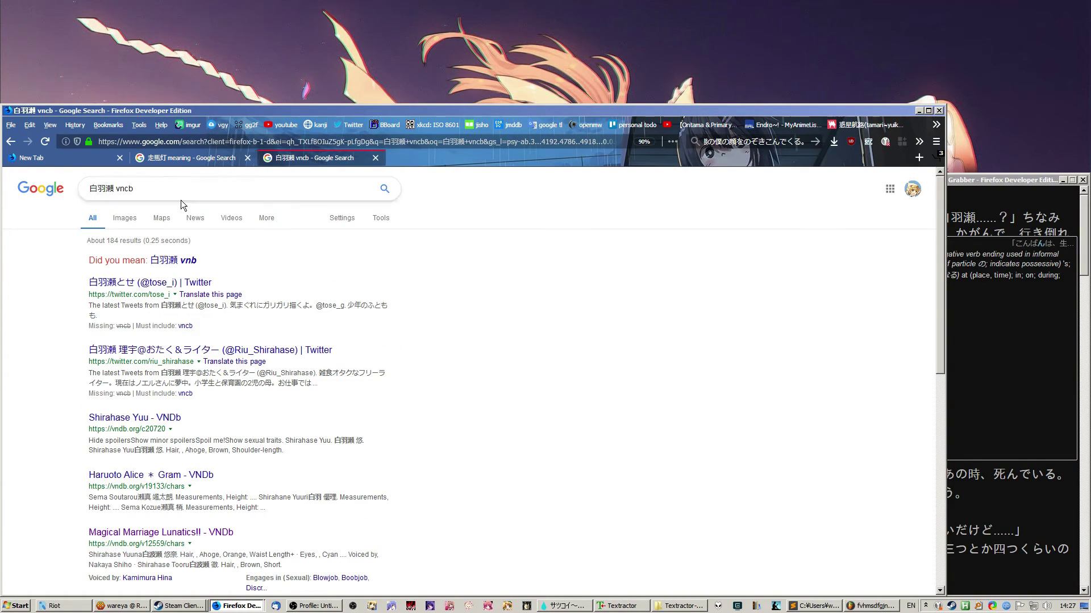
drag(125, 188, 199, 190)
text(db)
key(Return)
click(160, 281)
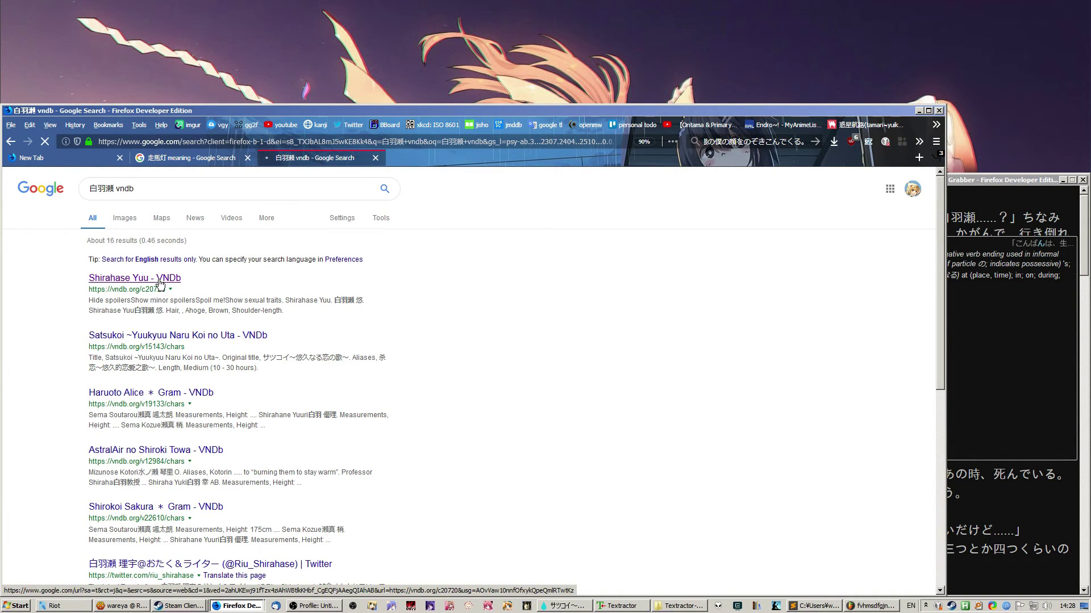
Step: Read the character's name and traits, comparing the entry with spoilers hidden and minor spoilers shown, and leave spoilers hidden
mouse_move(141, 296)
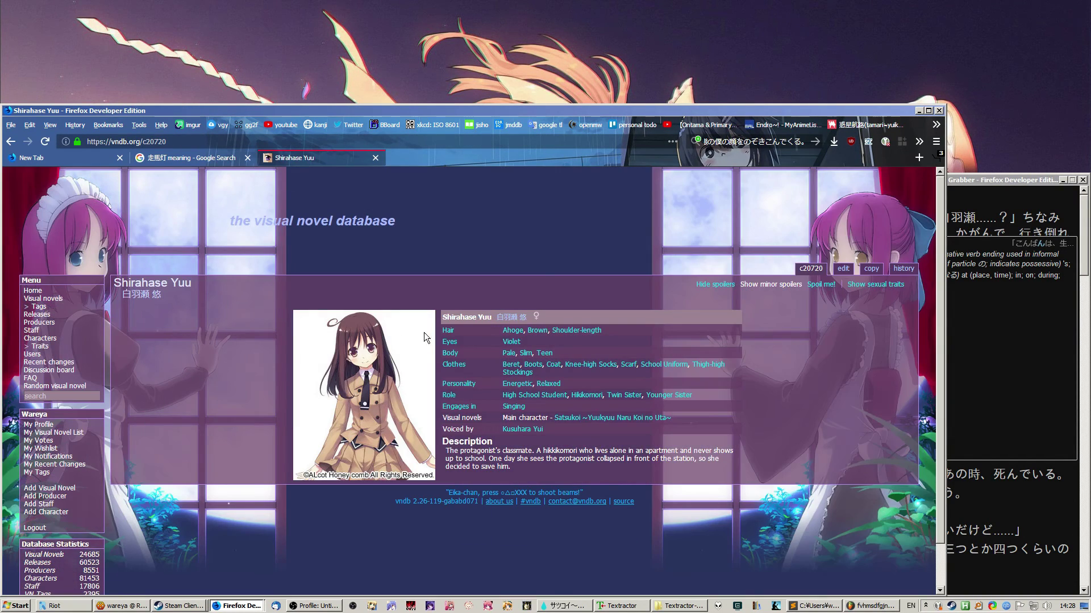
double_click(457, 318)
click(719, 285)
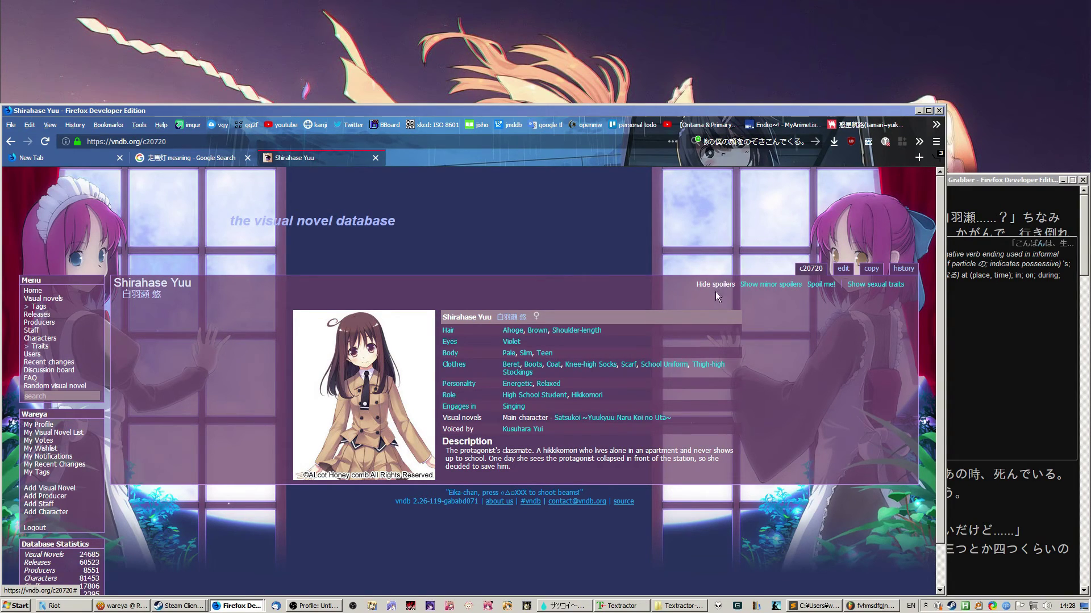
click(777, 280)
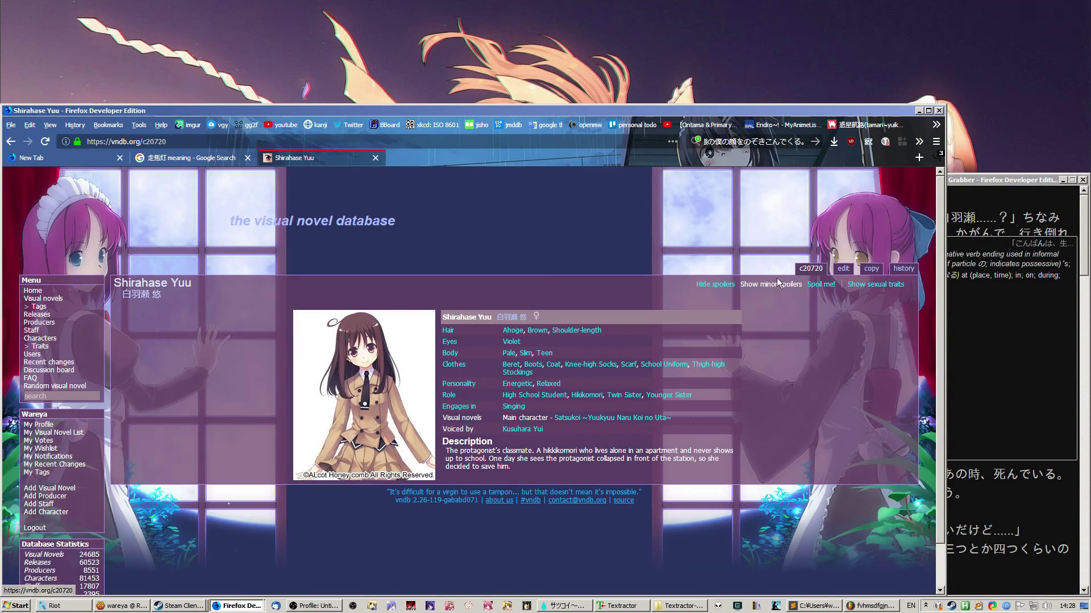
click(713, 284)
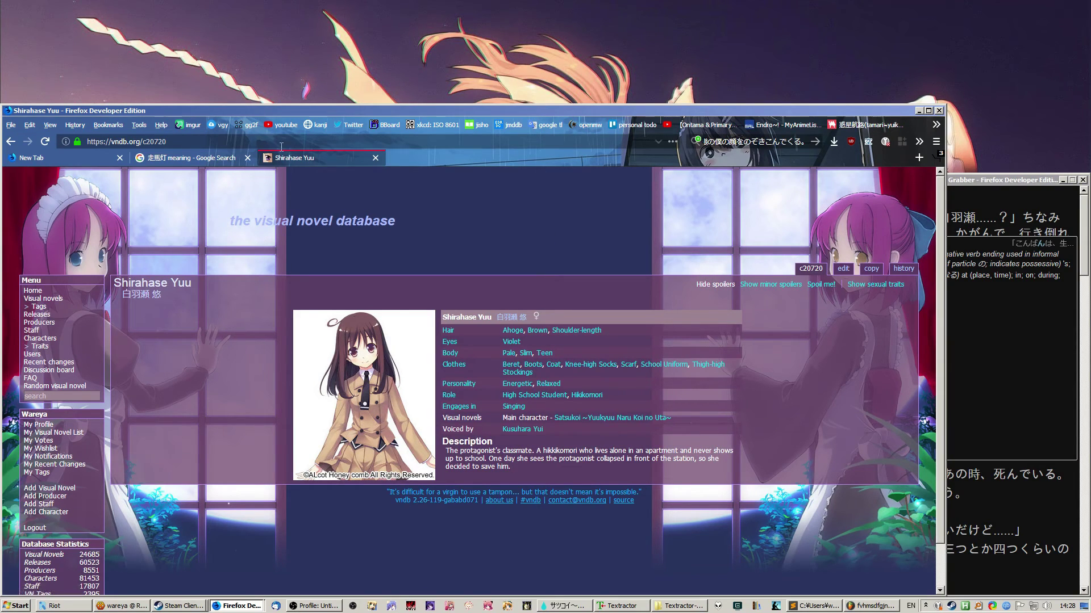
Step: Close the VNDb page and the 走馬灯 search tab, and minimize the browser
middle_click(298, 160)
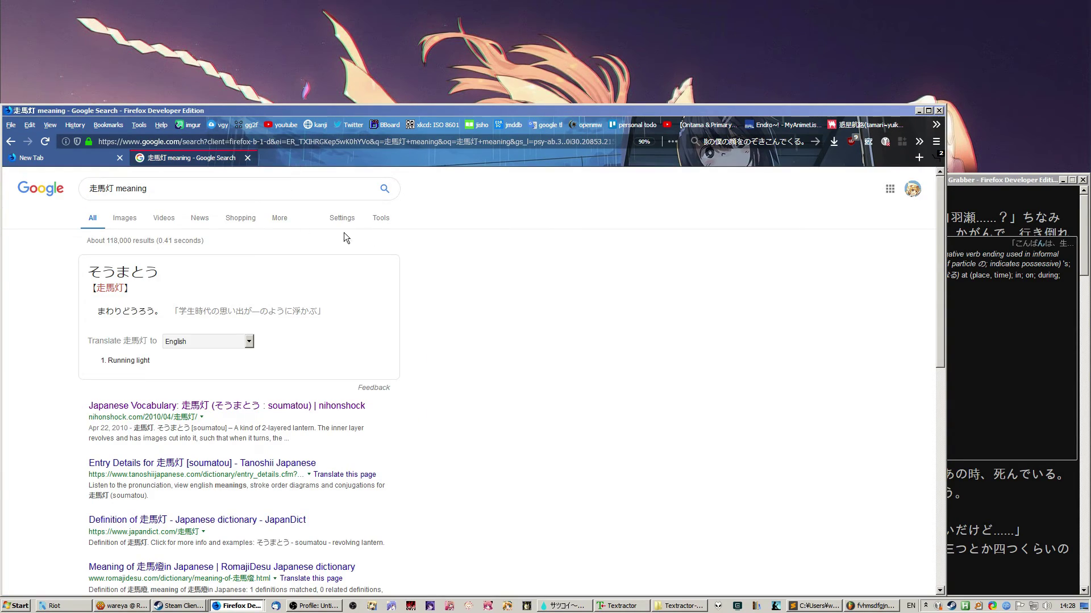
middle_click(214, 160)
click(918, 110)
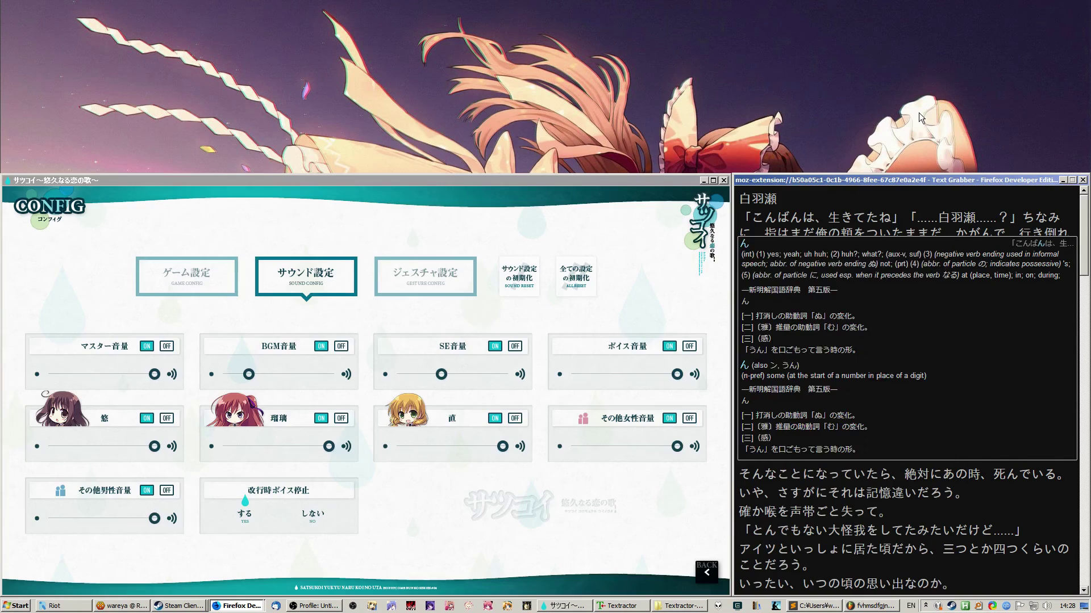
Step: Leave the game's configuration screen, review the lines before 「こんばんは、生きてたね」 in the backlog, and return to the current line
right_click(400, 315)
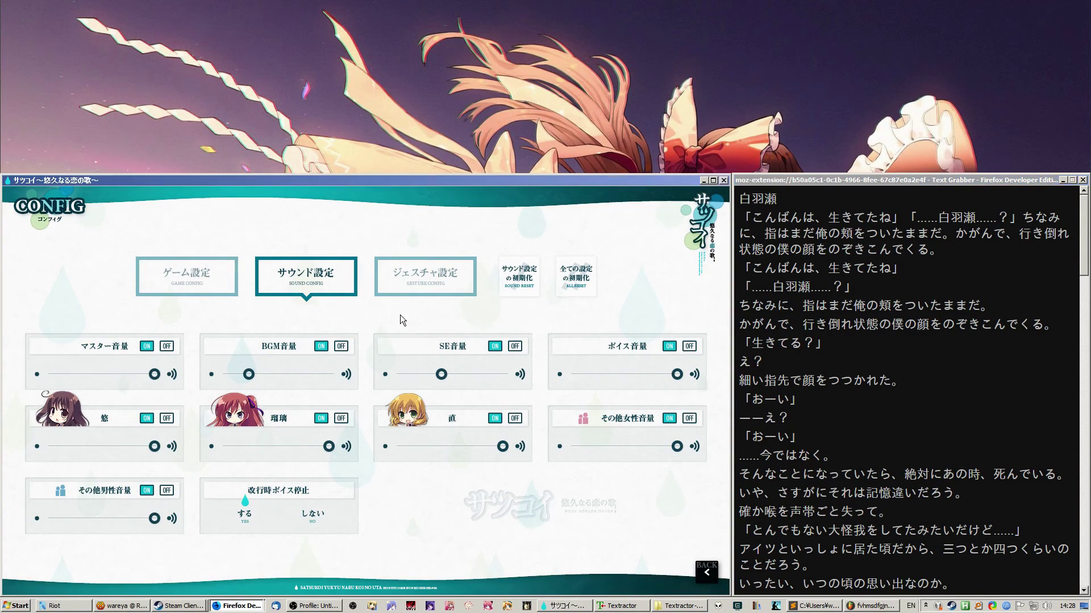
scroll(382, 318, up, 1)
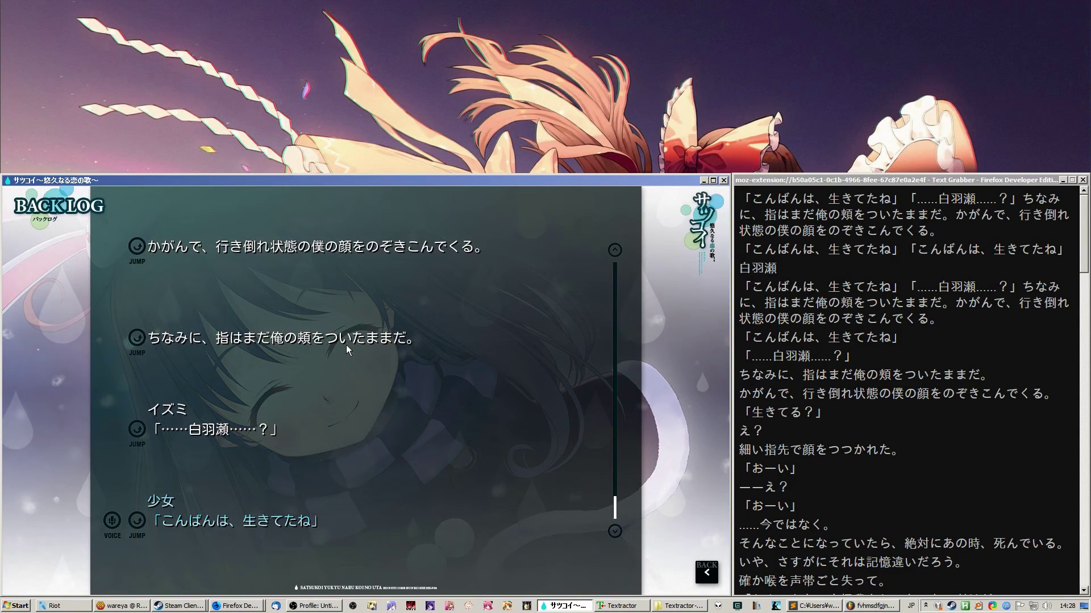
scroll(346, 347, down, 1)
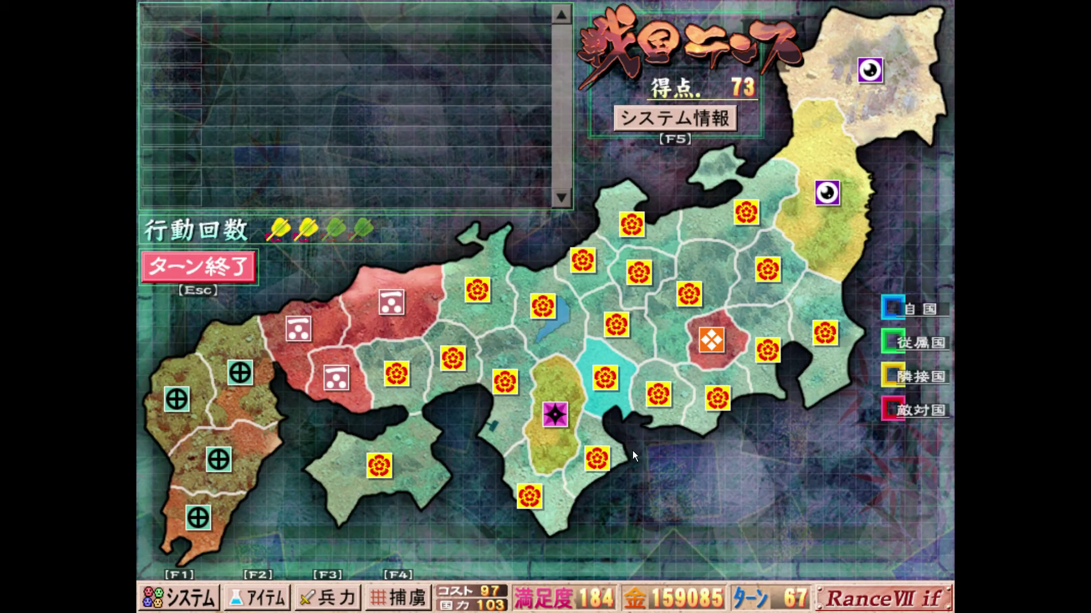
Step: In Sengoku Rance, select the 尾張 province on the map and read through its list of available actions
click(612, 403)
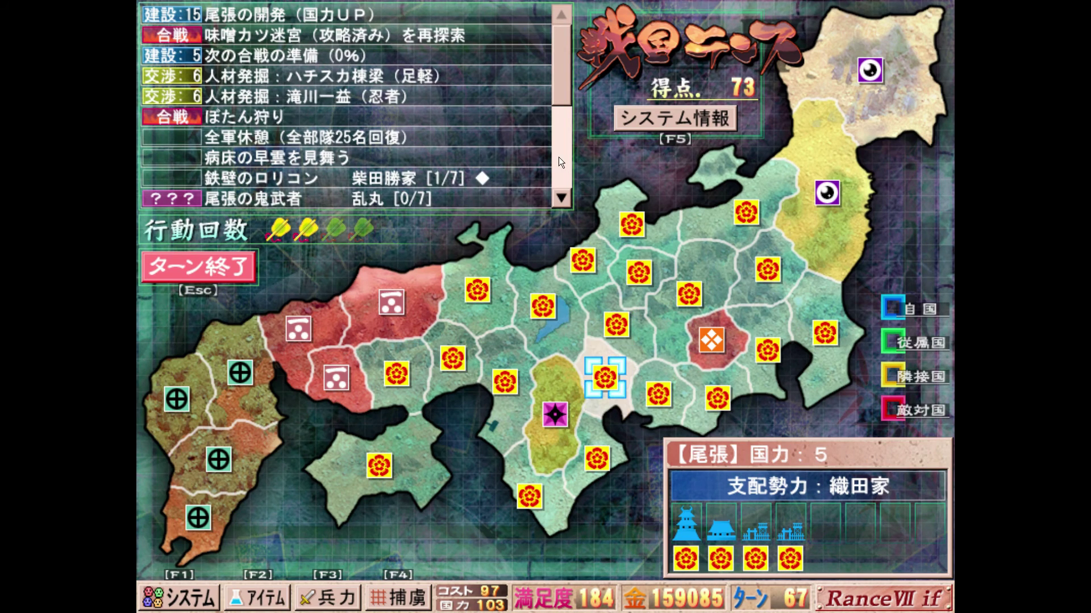
scroll(485, 125, down, 3)
scroll(488, 109, down, 2)
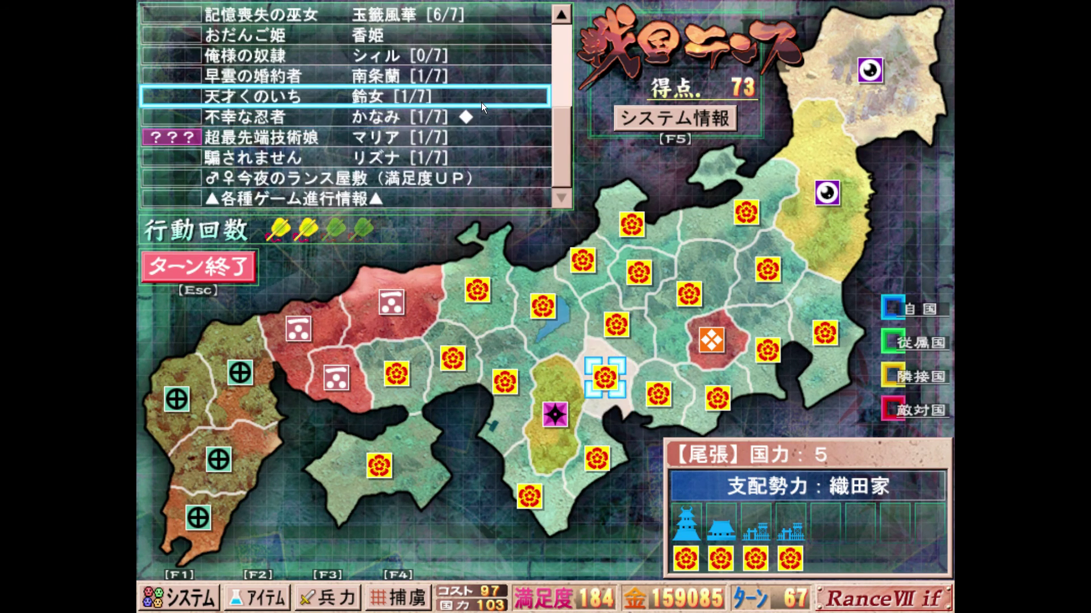
Step: View the captive list (捕虜) and the commander list (兵力) alternately, and return to the map at 尾張
click(387, 606)
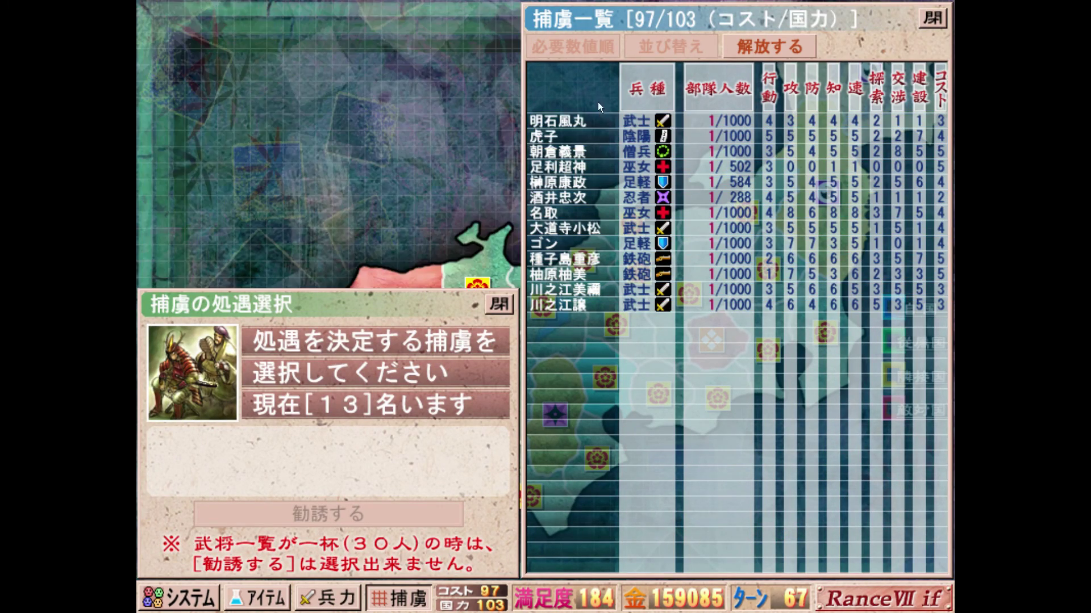
click(316, 601)
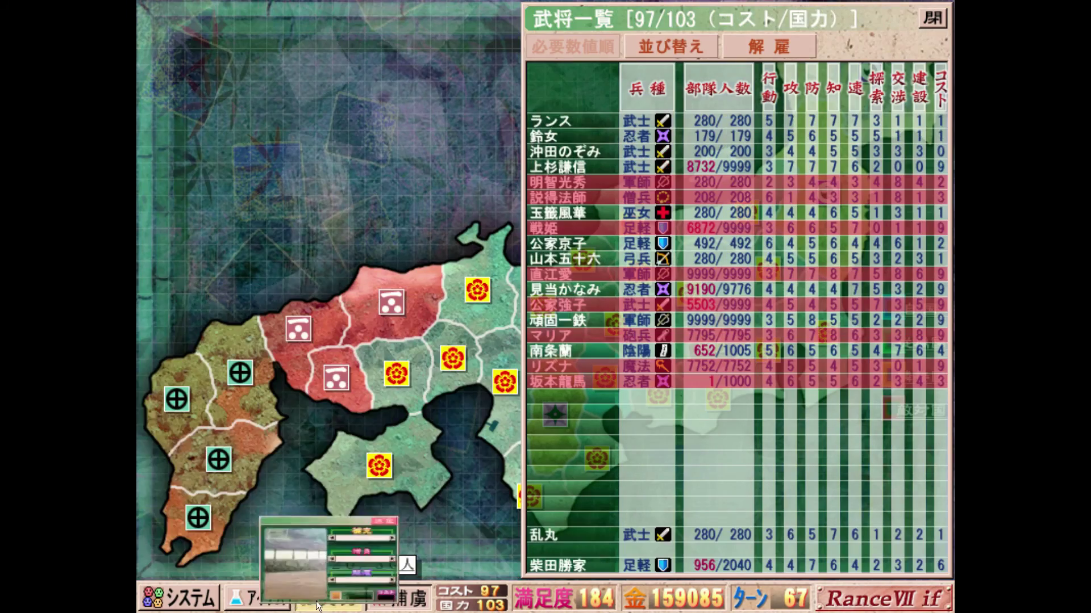
click(397, 597)
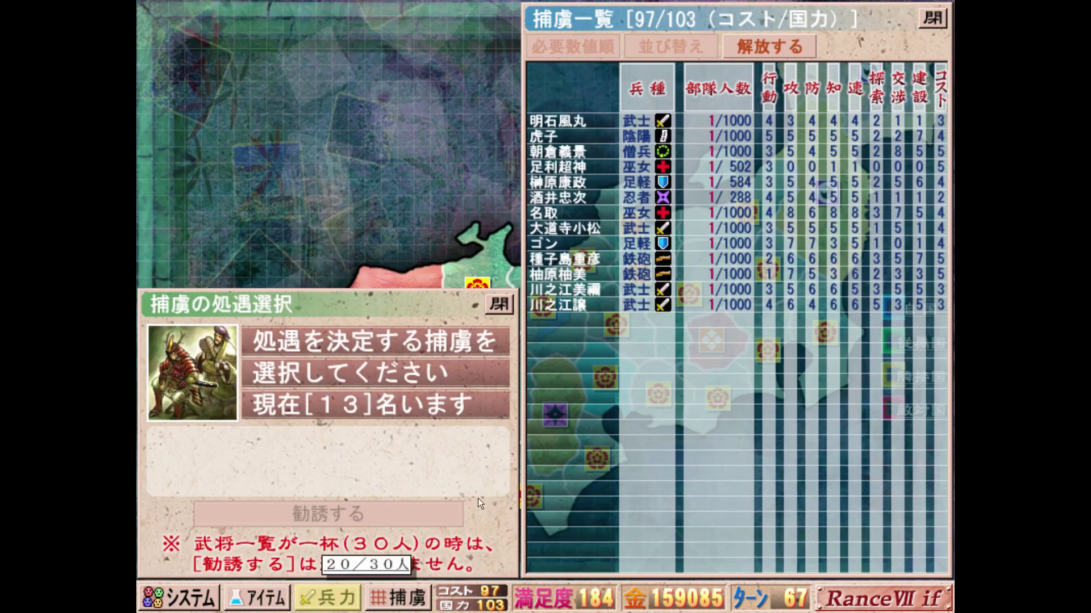
click(336, 596)
click(393, 598)
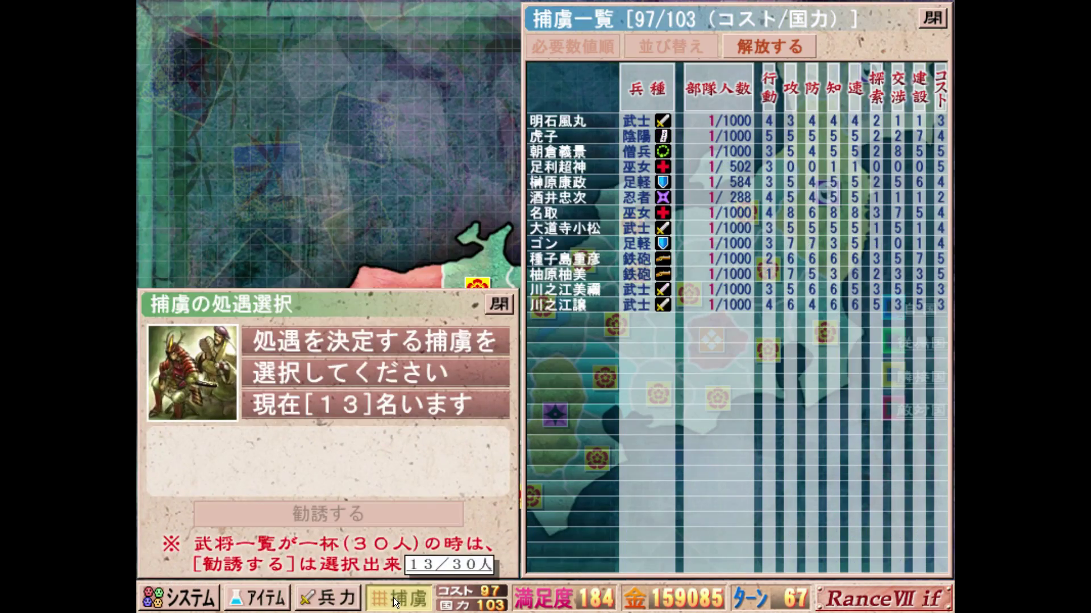
click(393, 597)
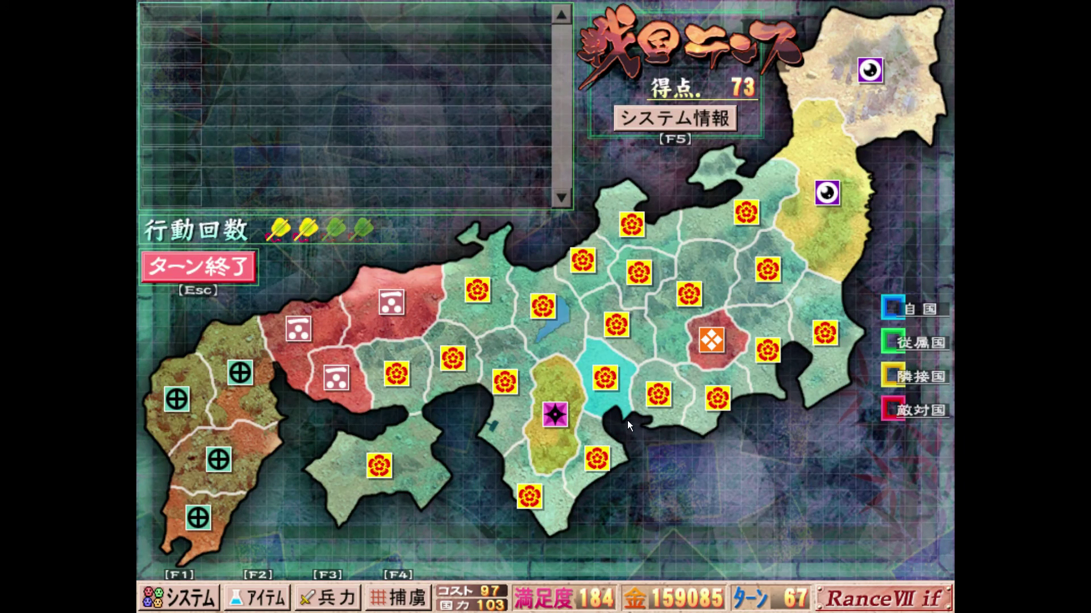
mouse_move(626, 405)
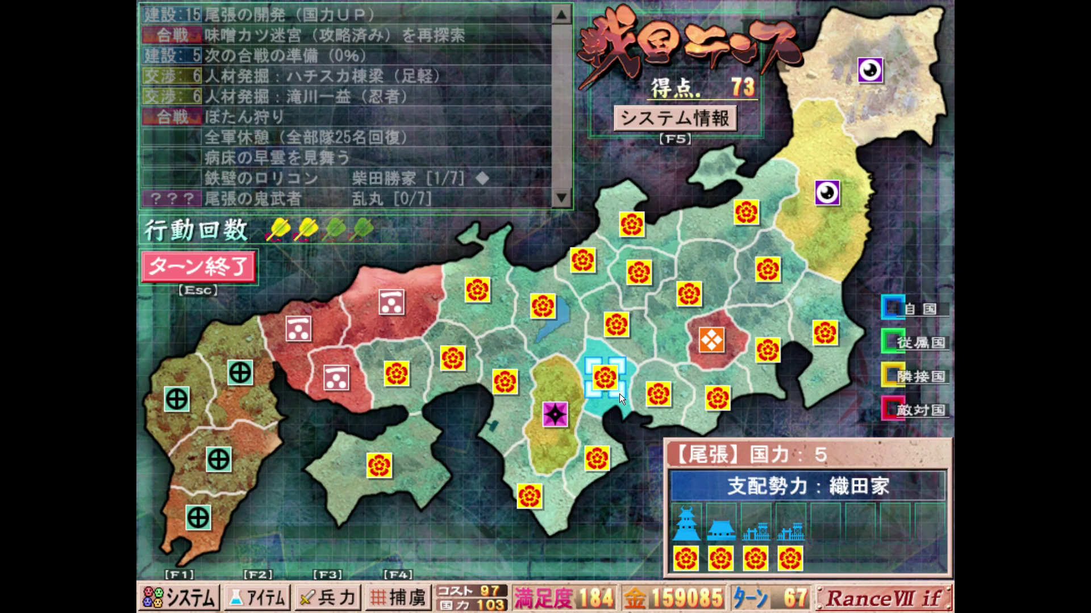